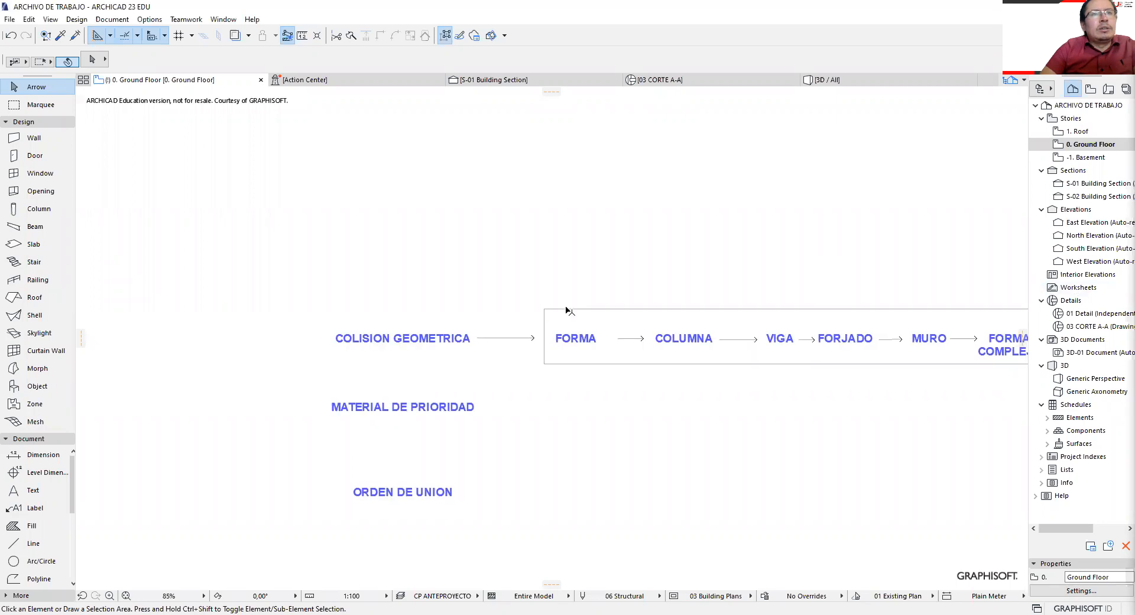
# Look over the geometric collision, priority material and union order diagram and open the Building Materials attributes.
pyautogui.scroll(2, 448, 352)
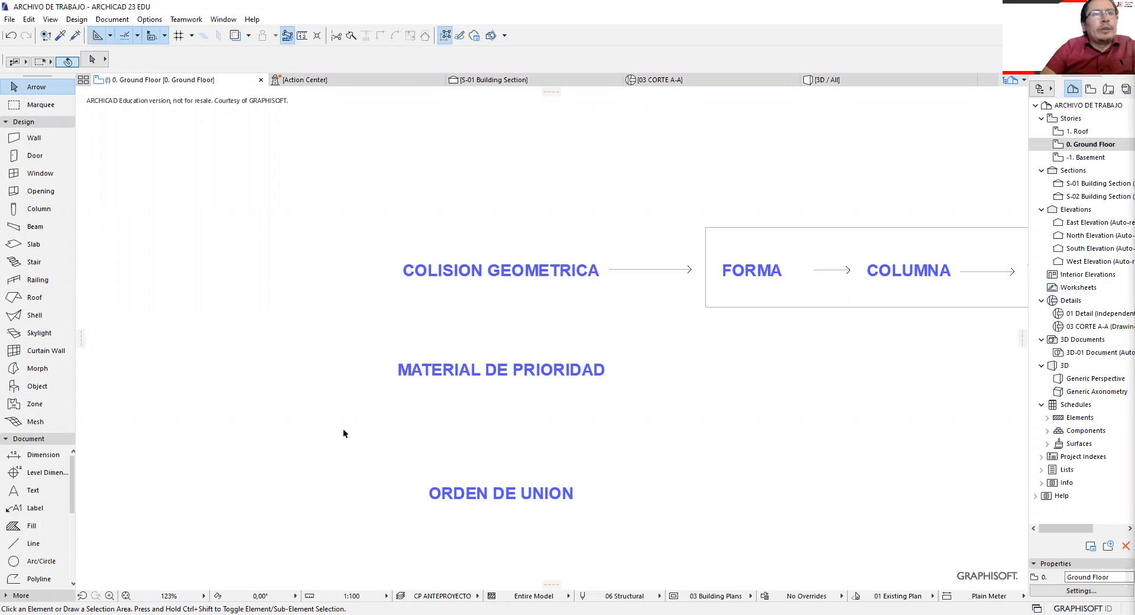
pyautogui.scroll(-5, 343, 433)
pyautogui.scroll(-3, 408, 395)
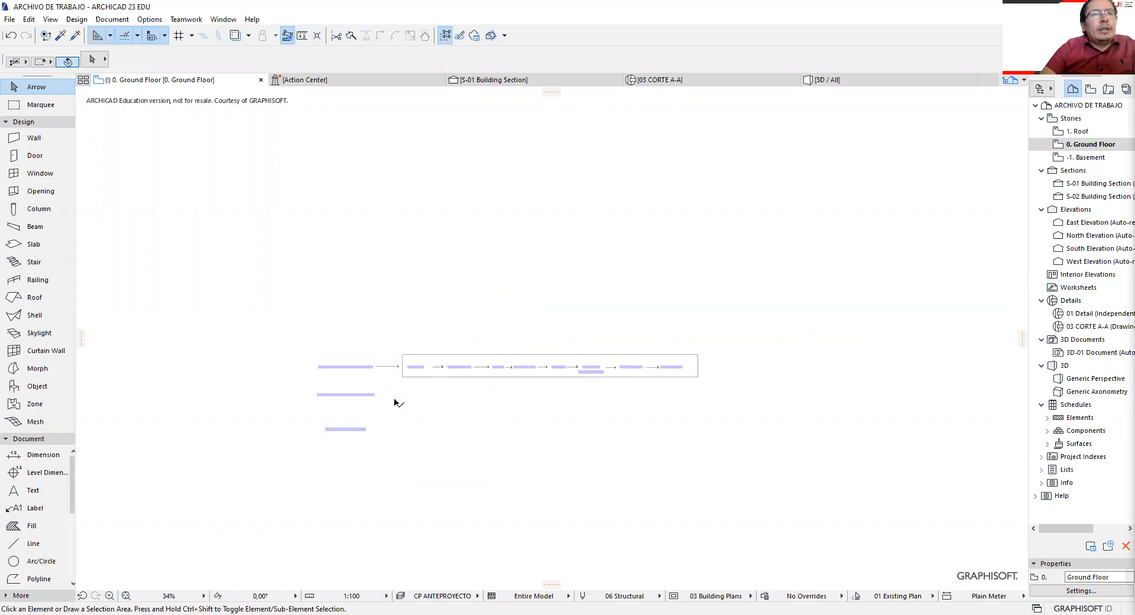
pyautogui.click(149, 20)
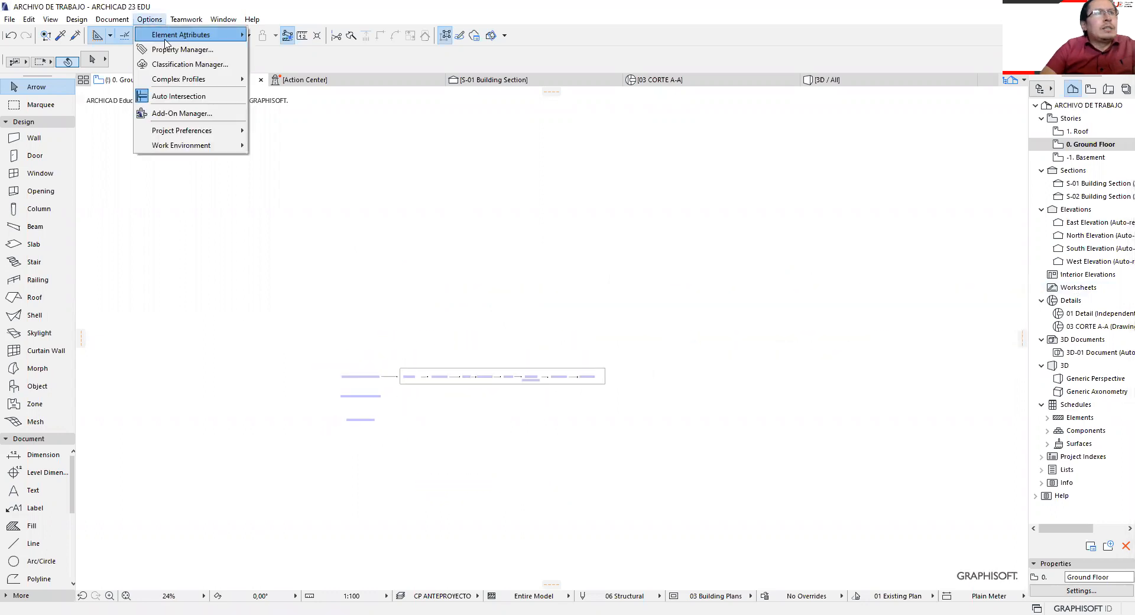
pyautogui.moveTo(184, 35)
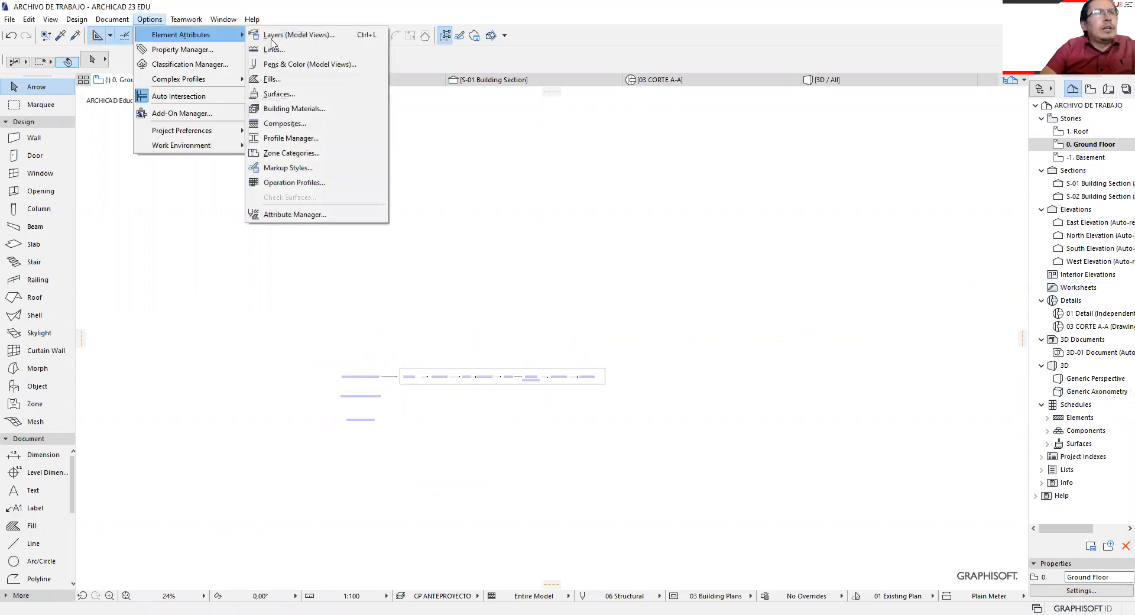
pyautogui.click(286, 109)
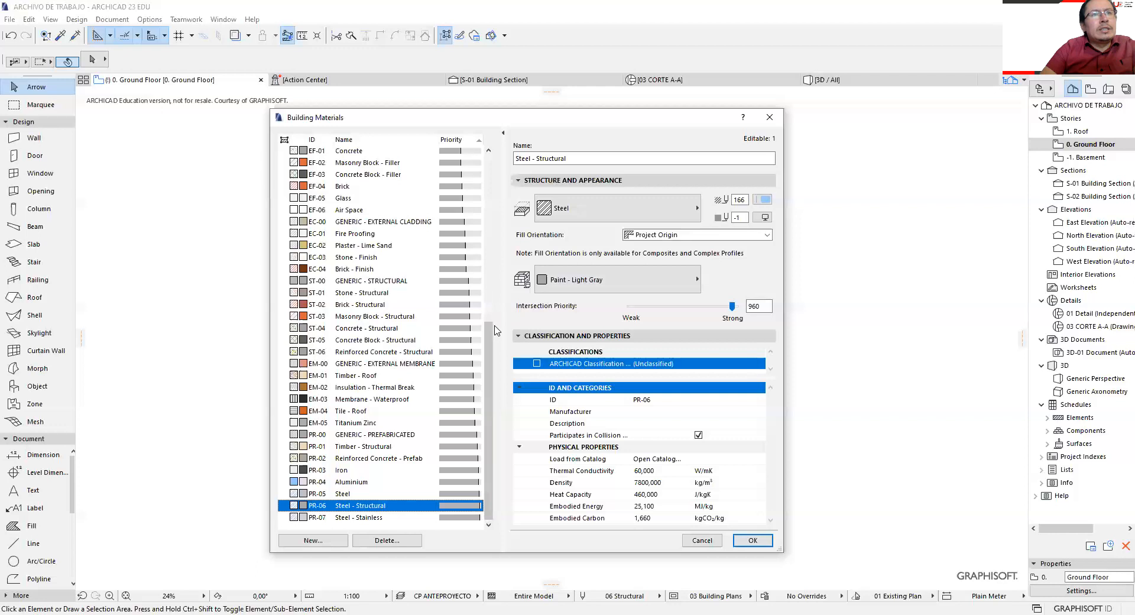
# Compare the intersection priorities of Timber - Floor, Steel - Stainless and Plaster - Lime Sand, and close the material settings without changes.
pyautogui.moveTo(490, 337); pyautogui.dragTo(495, 158)
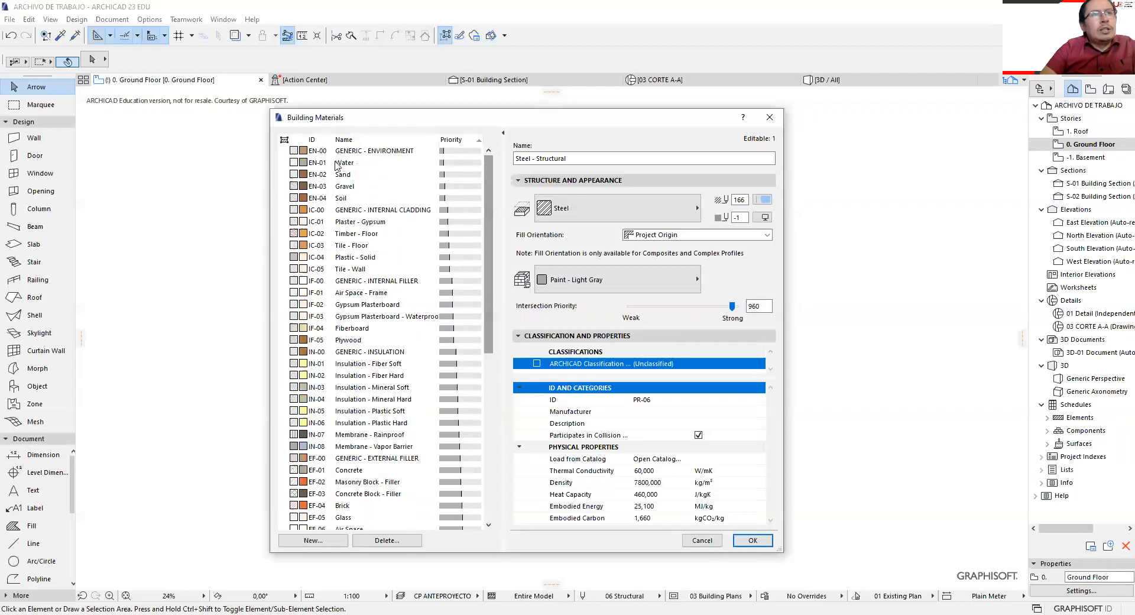
pyautogui.click(346, 151)
pyautogui.click(349, 175)
pyautogui.click(413, 234)
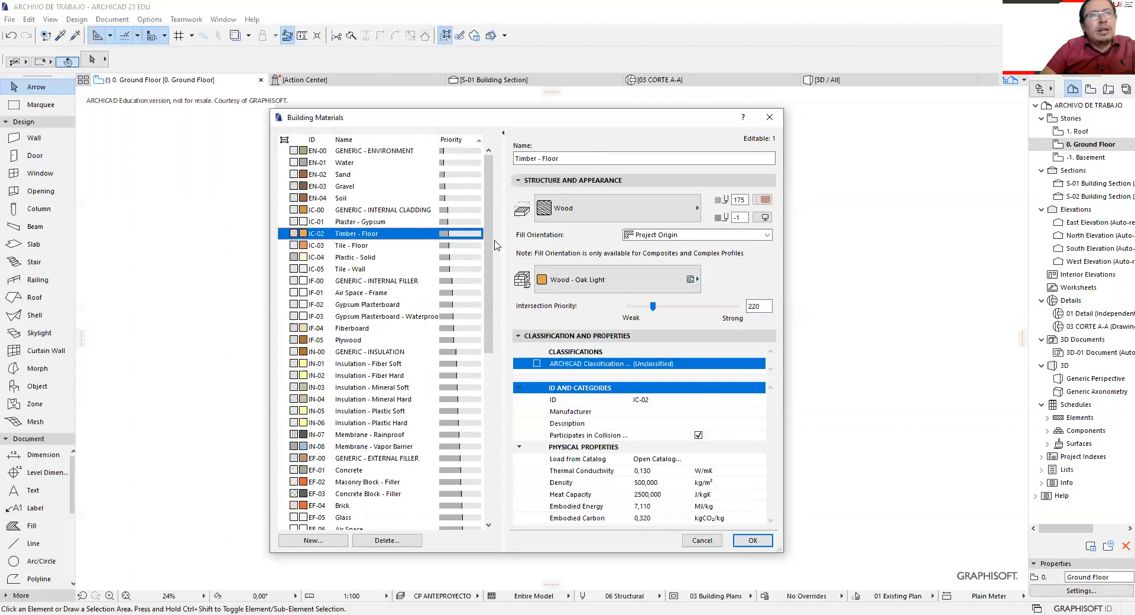
pyautogui.moveTo(489, 244); pyautogui.dragTo(490, 499)
pyautogui.click(414, 517)
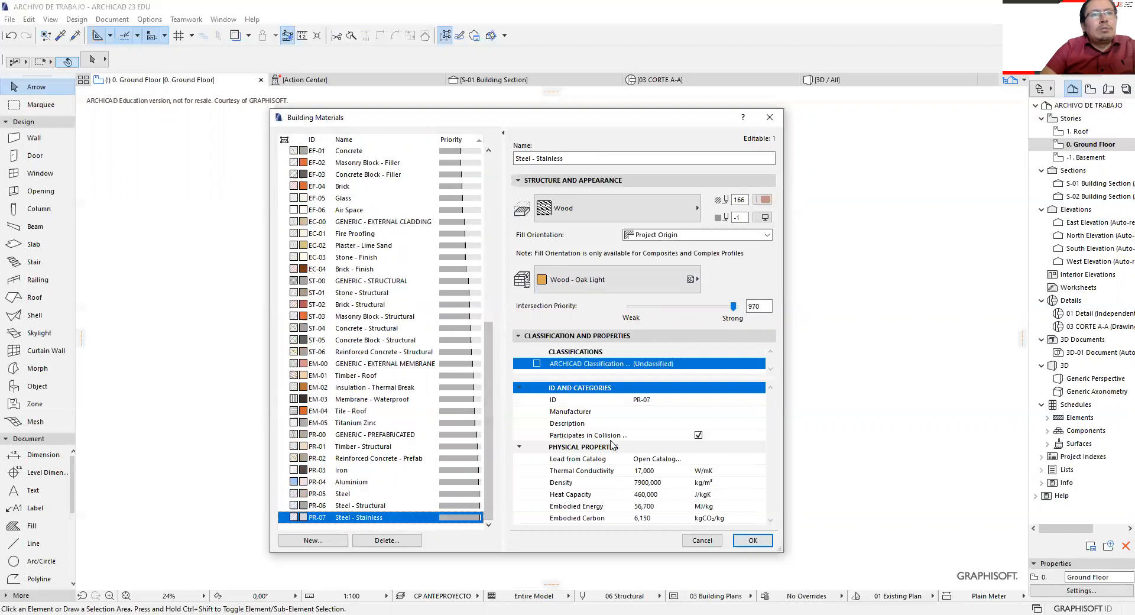
pyautogui.click(349, 245)
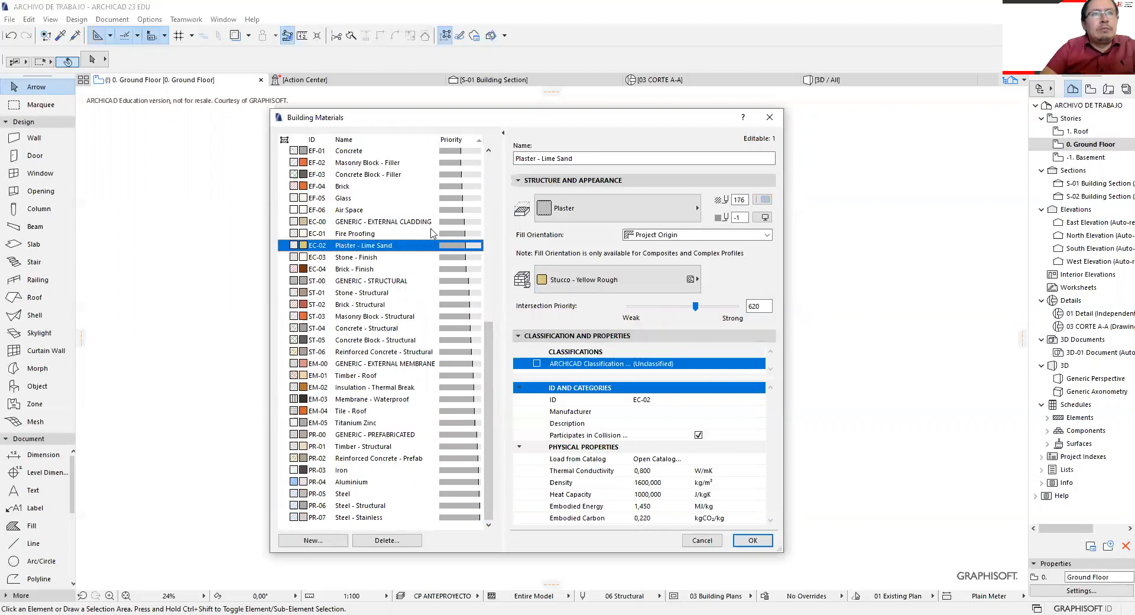
pyautogui.click(695, 542)
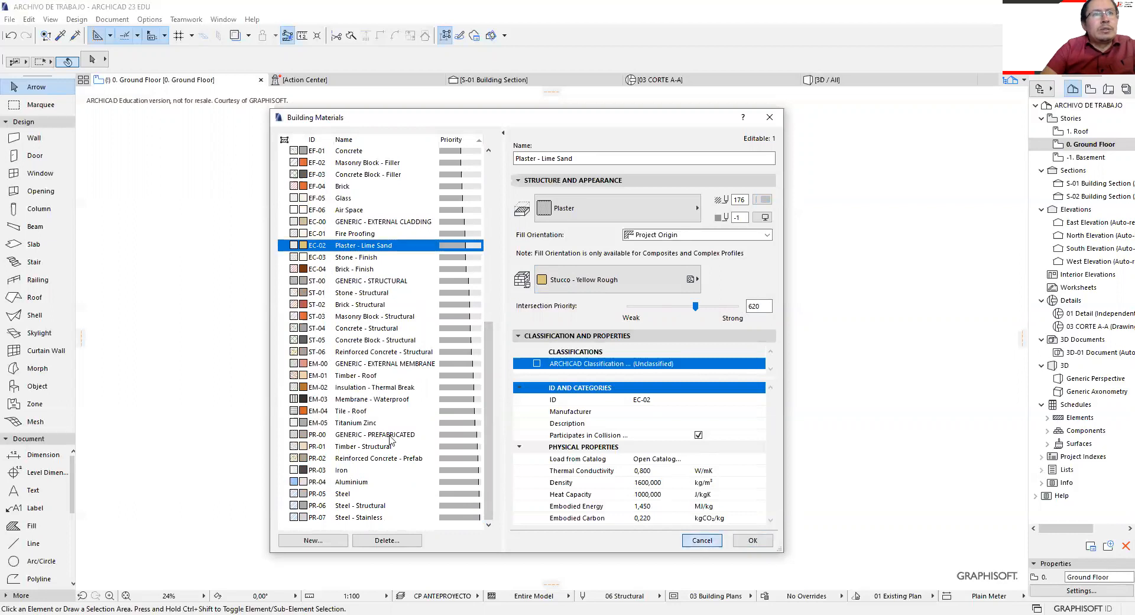
# Draw a straight horizontal wall in the Brick building material in the empty area beside the text diagram.
pyautogui.scroll(-4, 389, 440)
pyautogui.scroll(5, 552, 363)
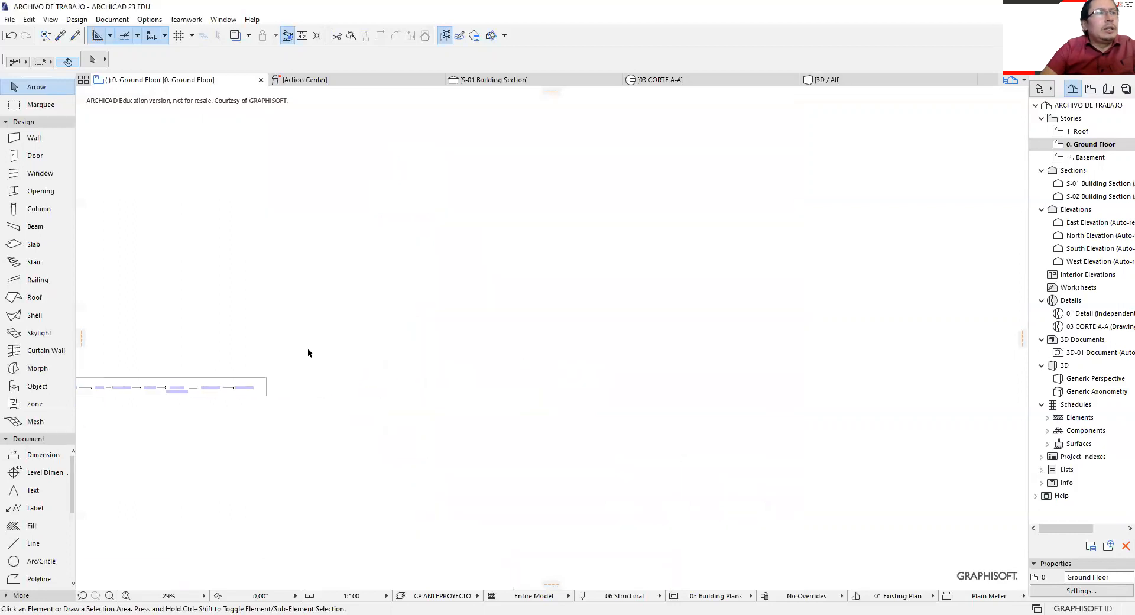
pyautogui.click(36, 138)
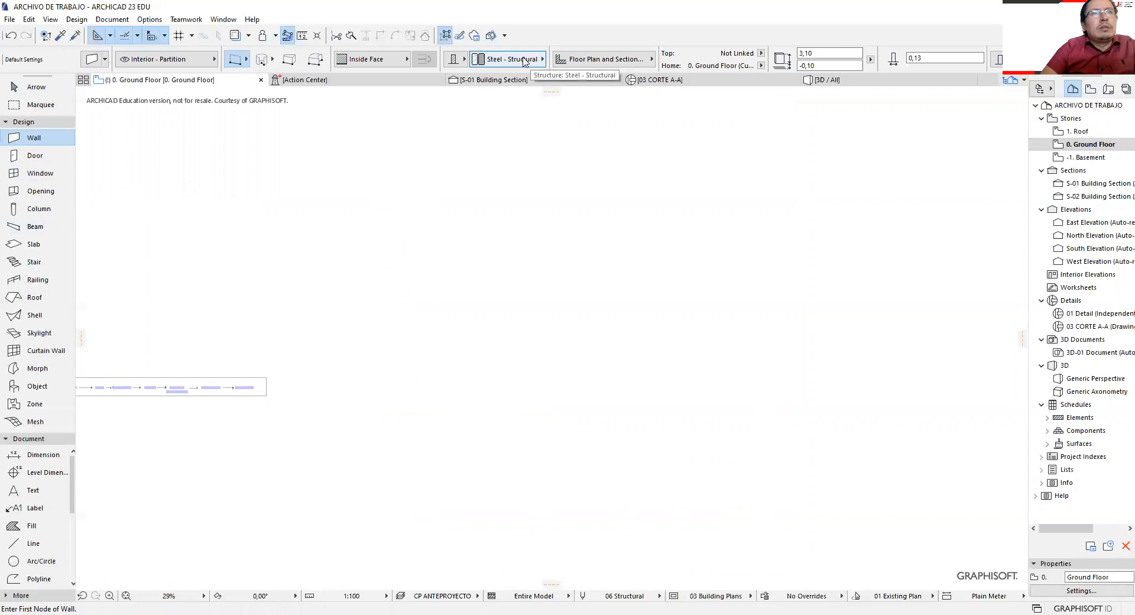
pyautogui.click(524, 61)
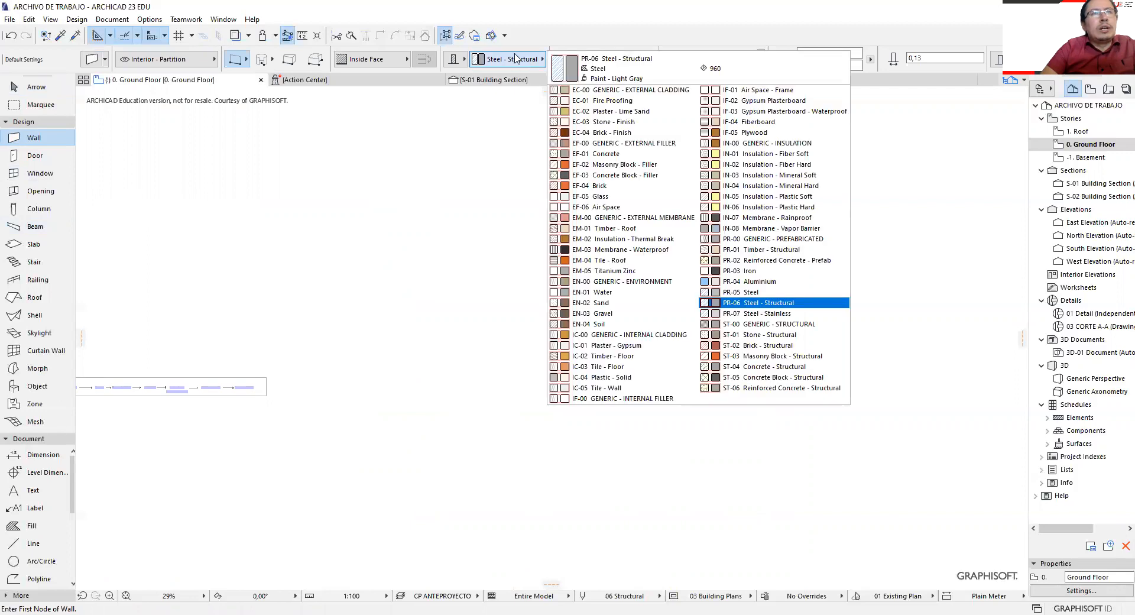
pyautogui.click(516, 59)
pyautogui.click(517, 59)
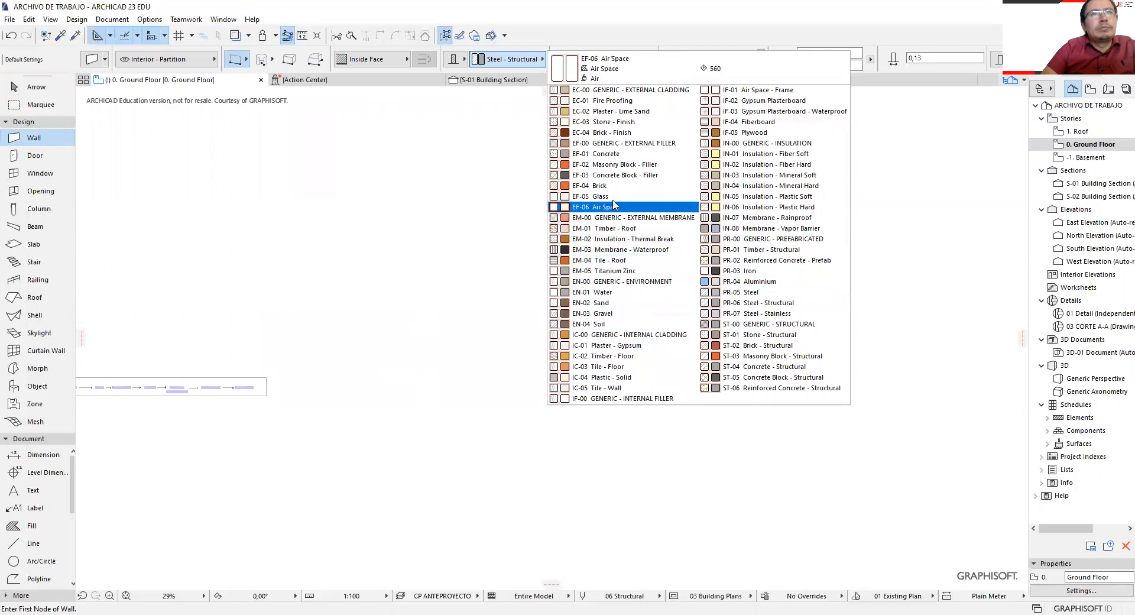
pyautogui.click(470, 360)
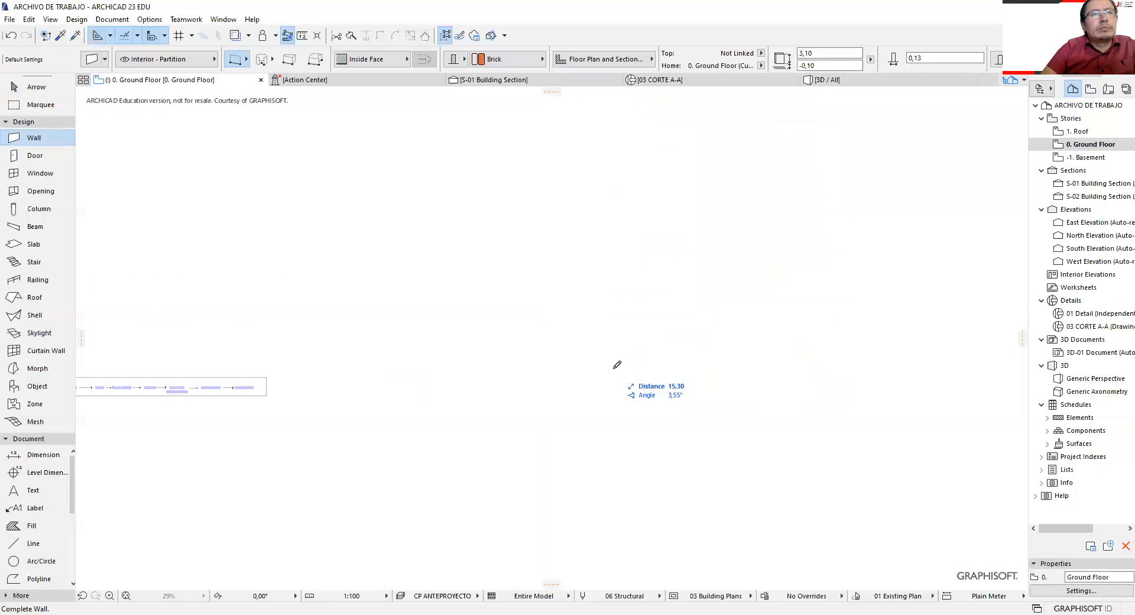
pyautogui.click(602, 360)
pyautogui.scroll(9, 558, 362)
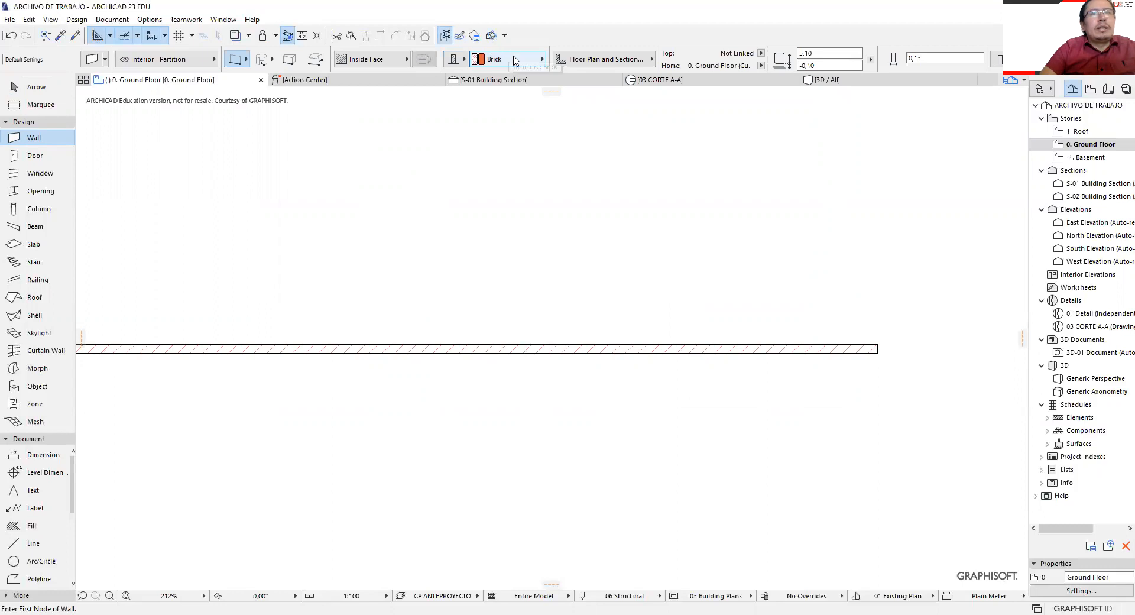
# Draw a vertical wall in the Gypsum Plasterboard building material crossing the horizontal brick wall.
pyautogui.click(514, 60)
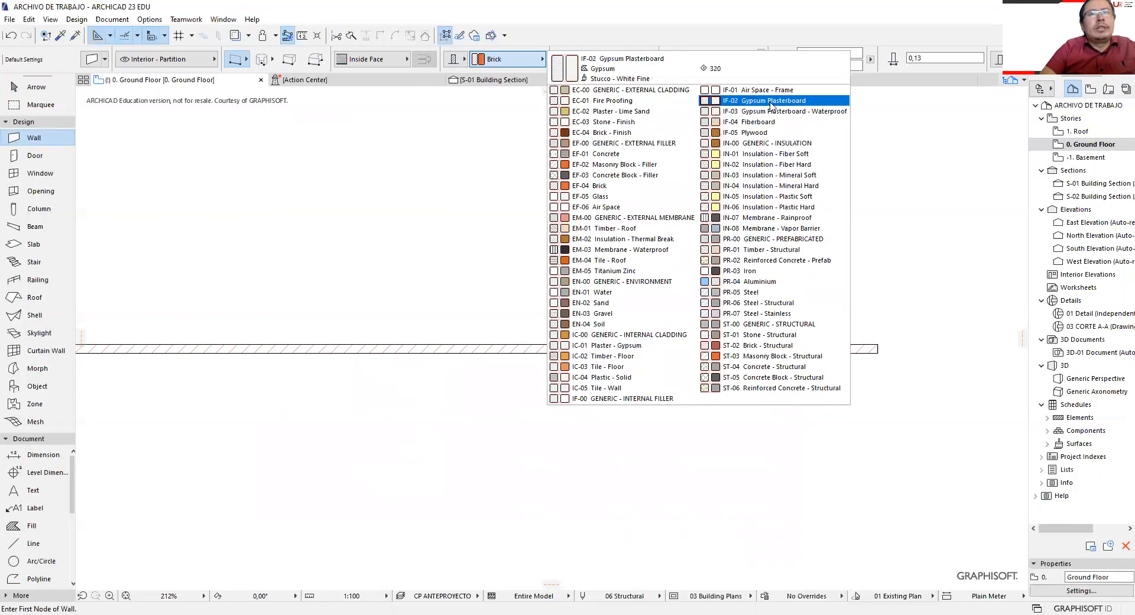
pyautogui.scroll(-4, 635, 333)
pyautogui.click(443, 395)
pyautogui.click(442, 248)
pyautogui.press('Escape')
# Inspect the wall crossing and compare the intersection priorities of Gypsum Plasterboard and Brick in the Building Materials settings.
pyautogui.scroll(10, 455, 342)
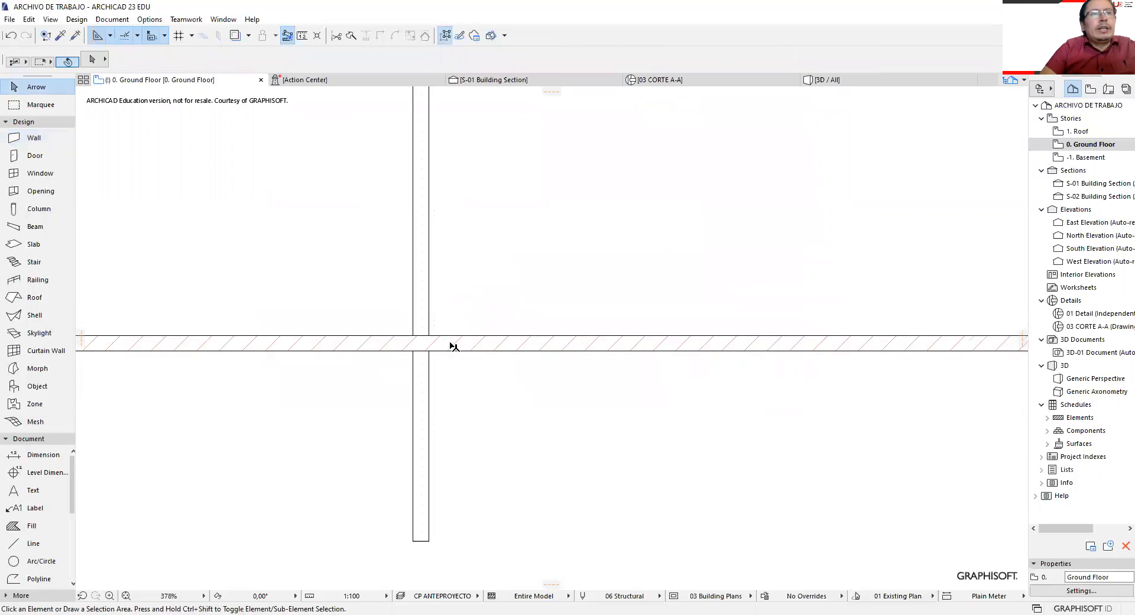
pyautogui.click(429, 346)
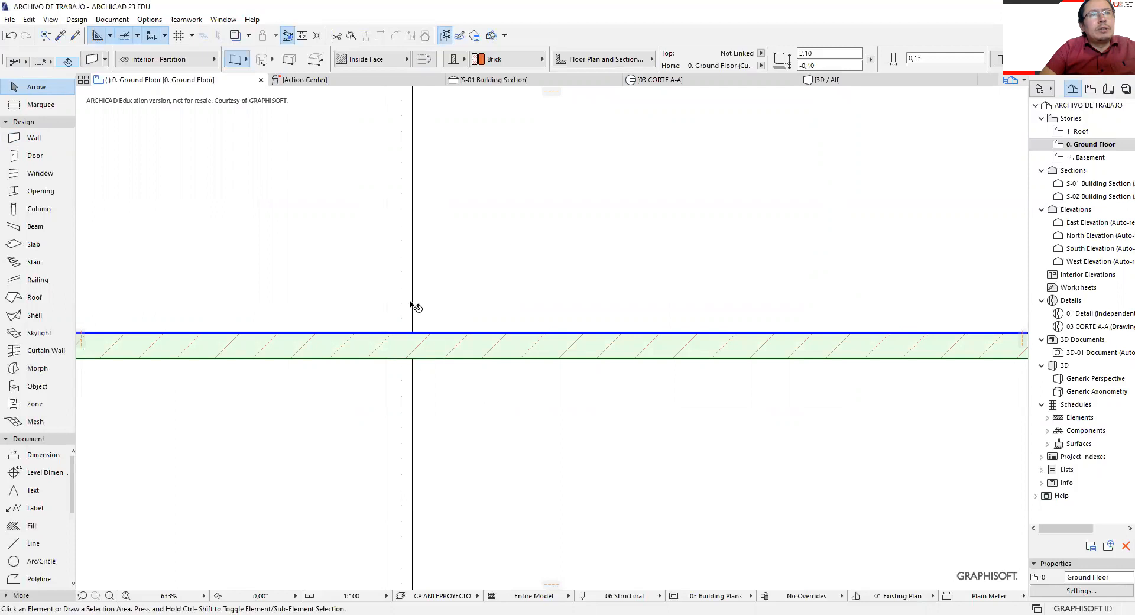
pyautogui.click(413, 306)
pyautogui.click(403, 211)
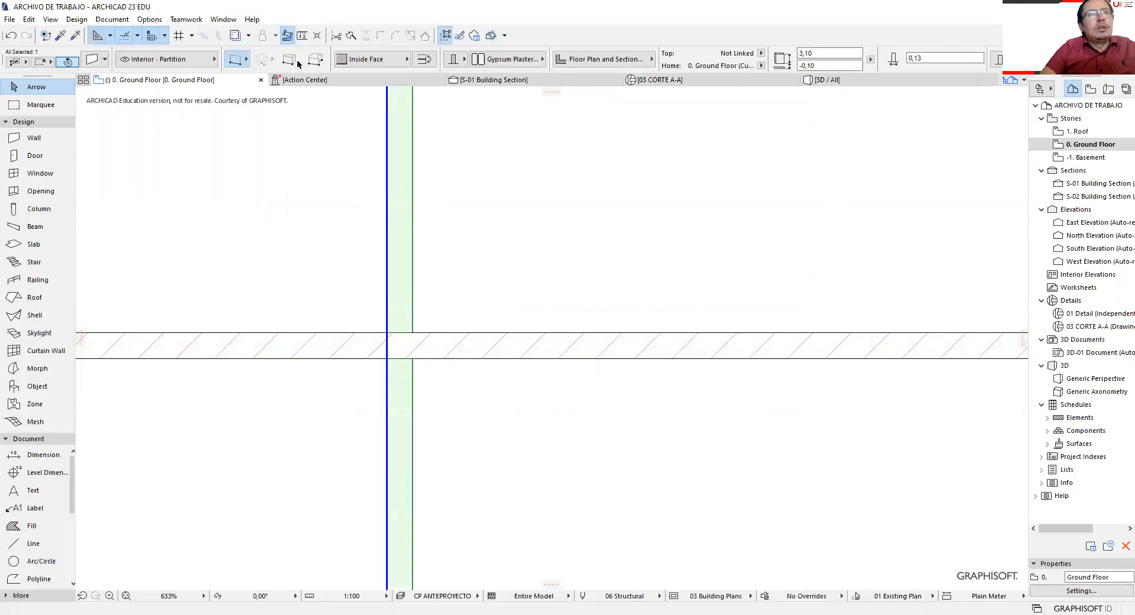
pyautogui.click(151, 20)
pyautogui.moveTo(180, 34)
pyautogui.click(274, 110)
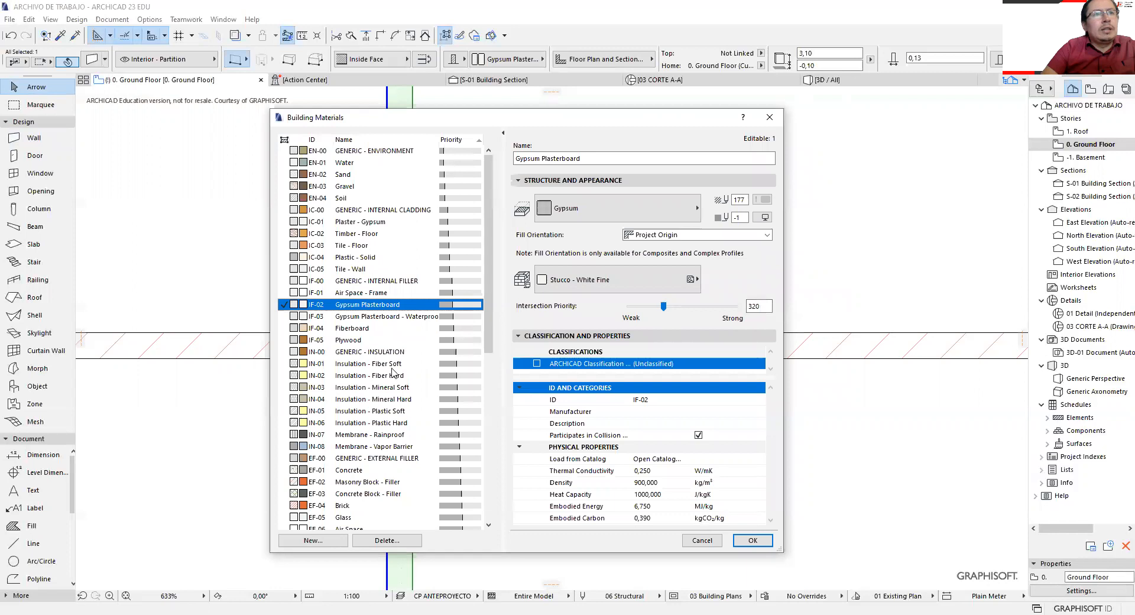
pyautogui.click(348, 505)
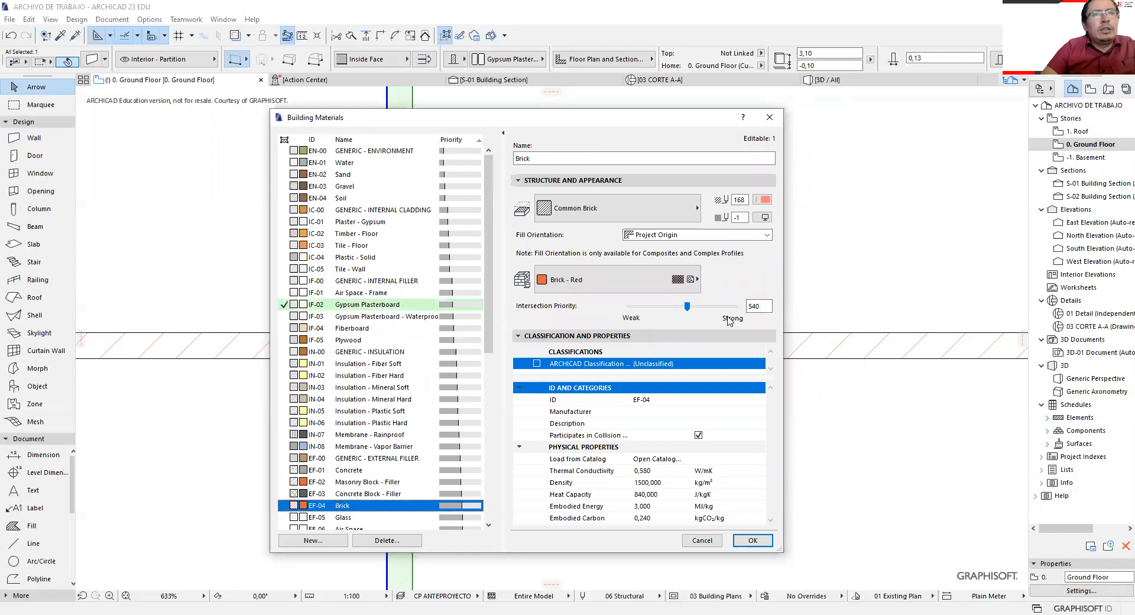
pyautogui.click(770, 122)
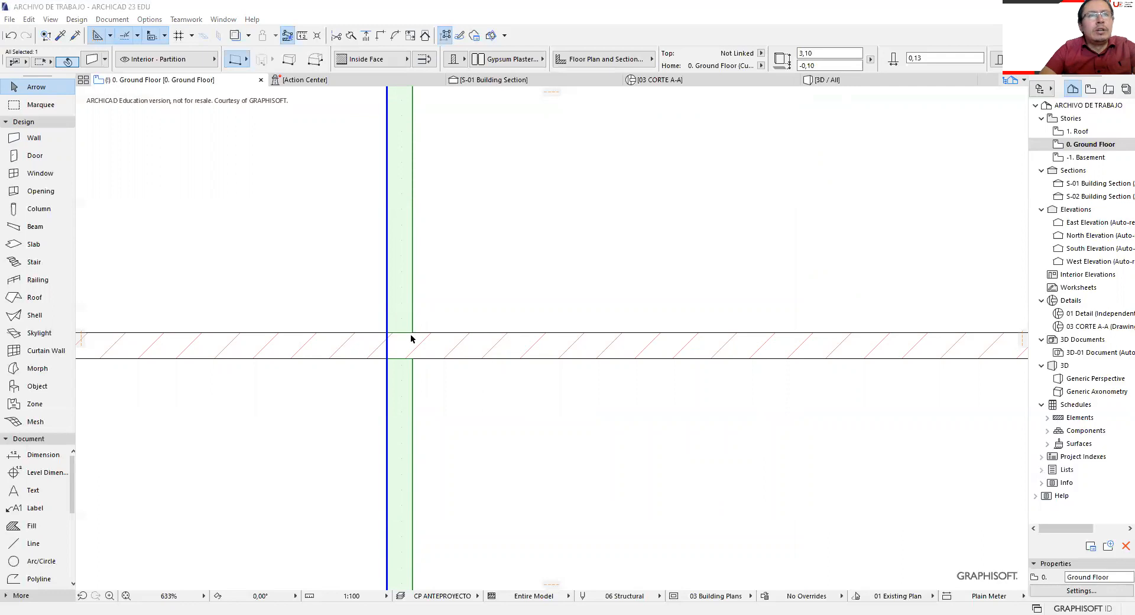
# In the 3D view, select the furnished building with its base slab at the far end and delete it.
pyautogui.click(824, 79)
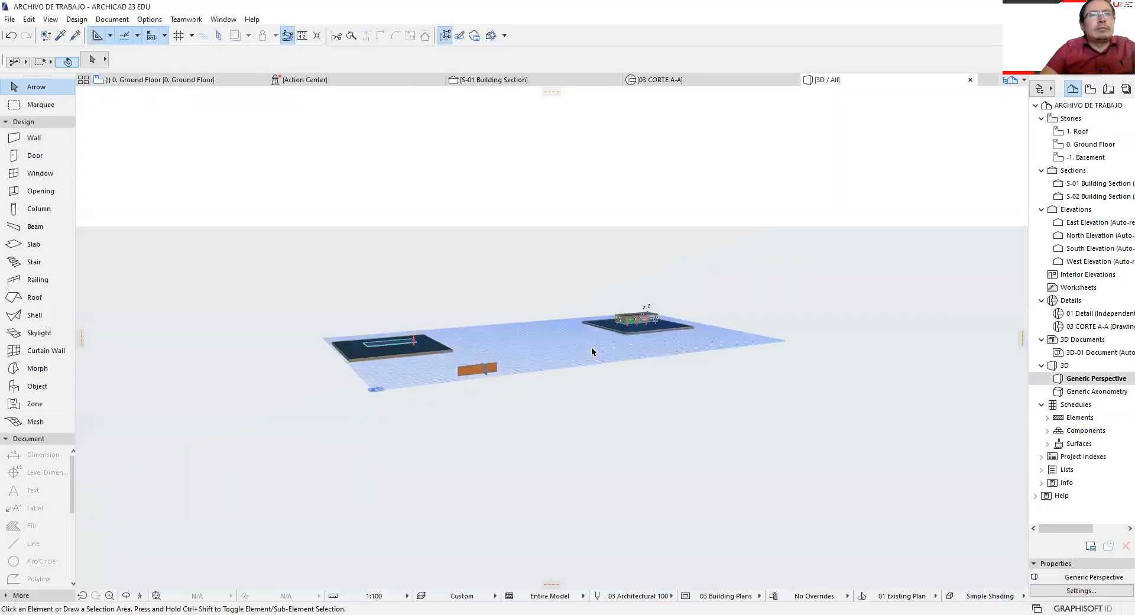
pyautogui.click(477, 367)
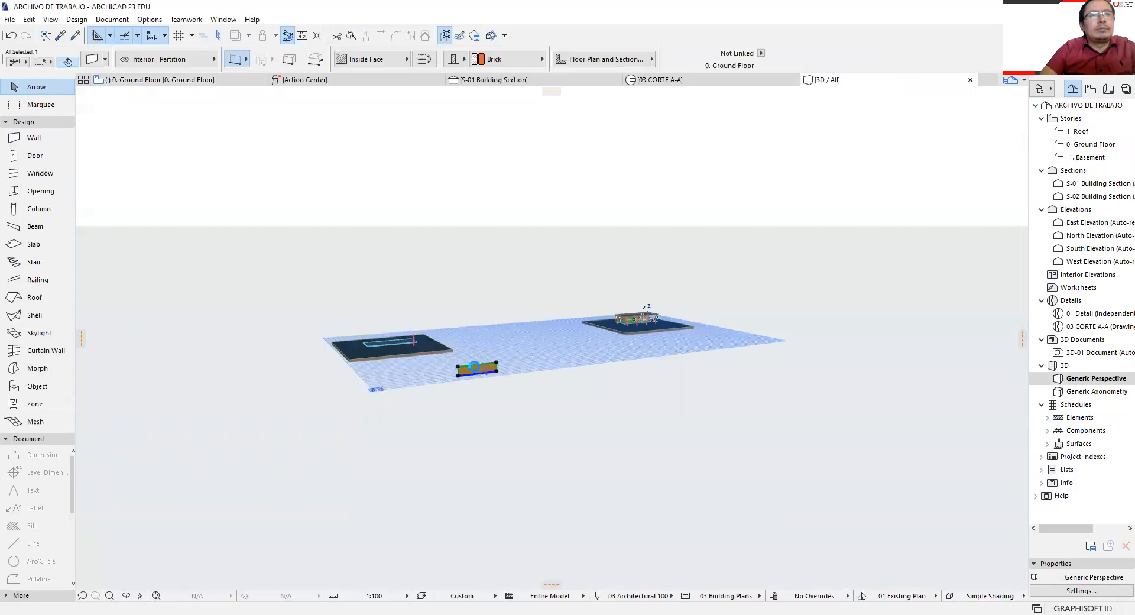
pyautogui.scroll(2, 701, 330)
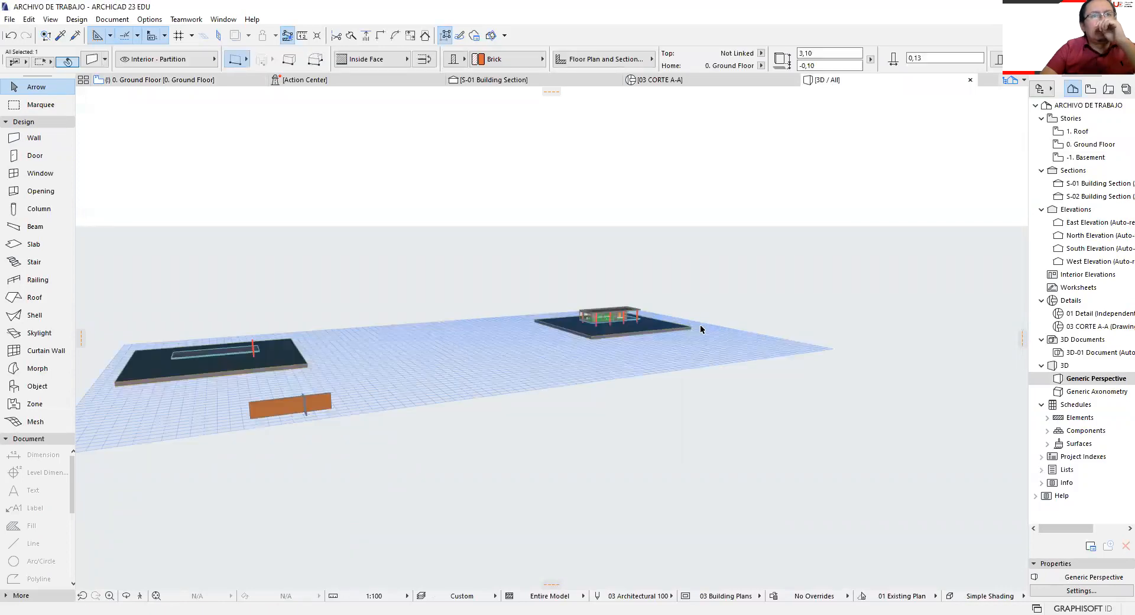
pyautogui.click(489, 254)
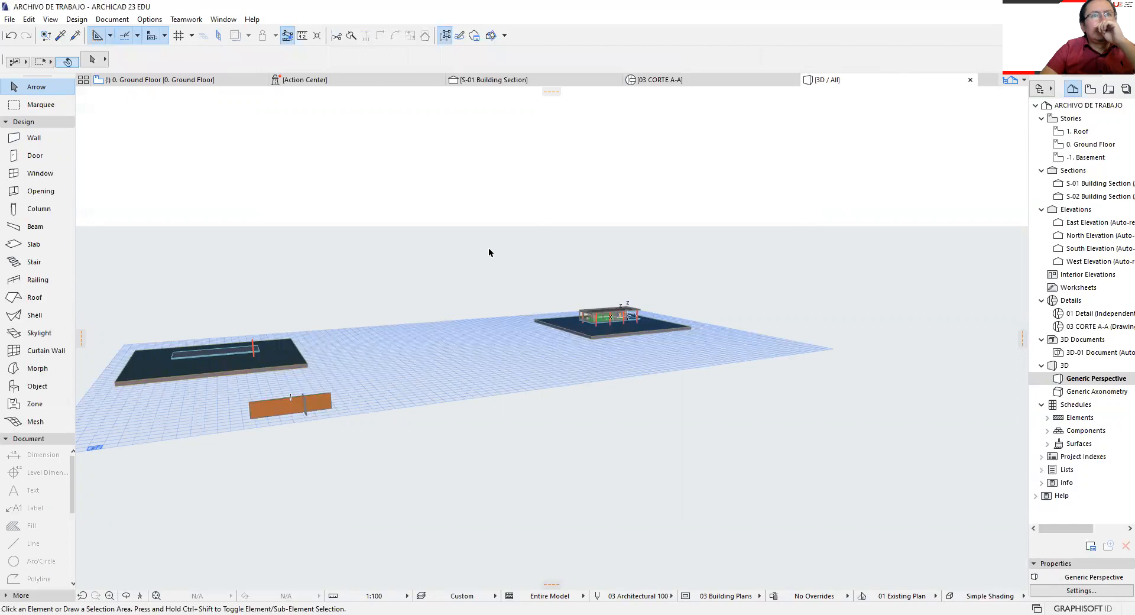
pyautogui.click(483, 245)
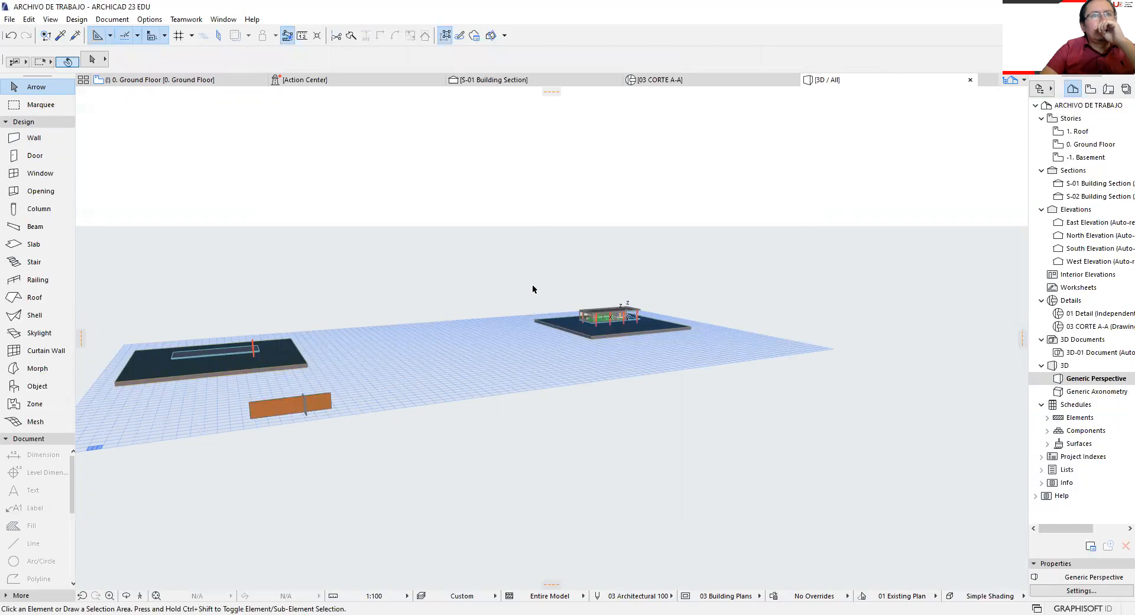
pyautogui.click(720, 383)
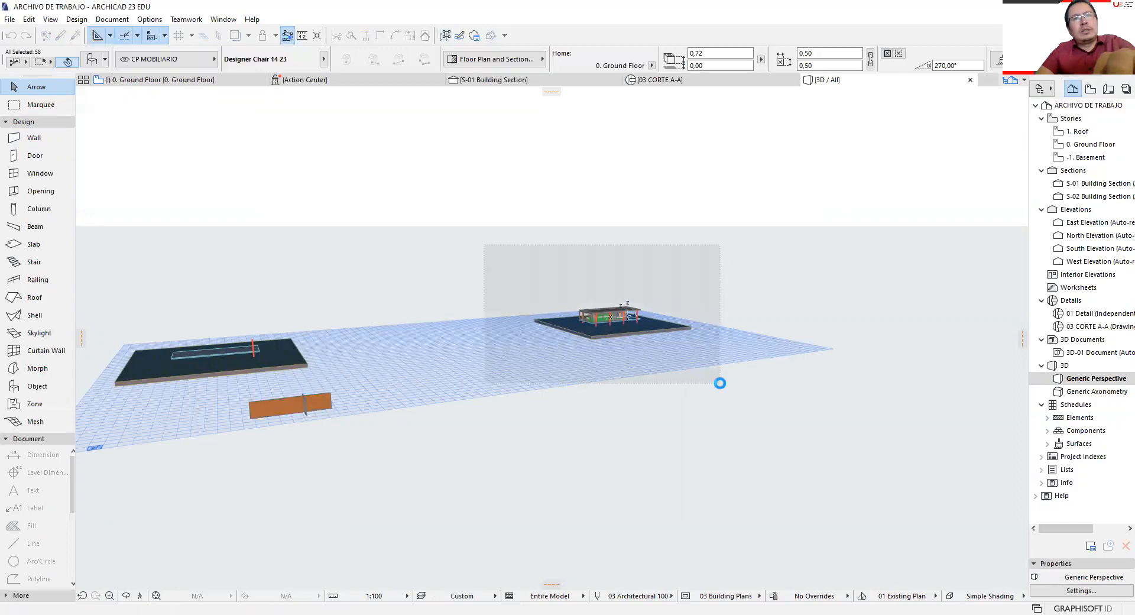
pyautogui.press('Delete')
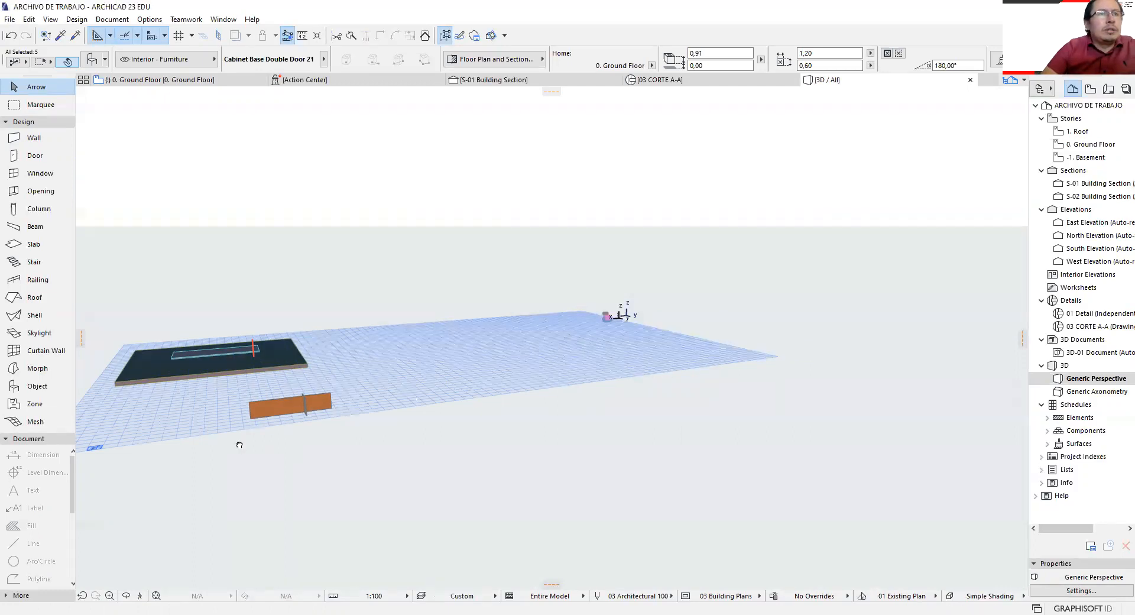
# Examine the crossing of the brick and gypsum plasterboard walls in 3D from above and below.
pyautogui.middleClick(239, 444)
pyautogui.scroll(10, 455, 364)
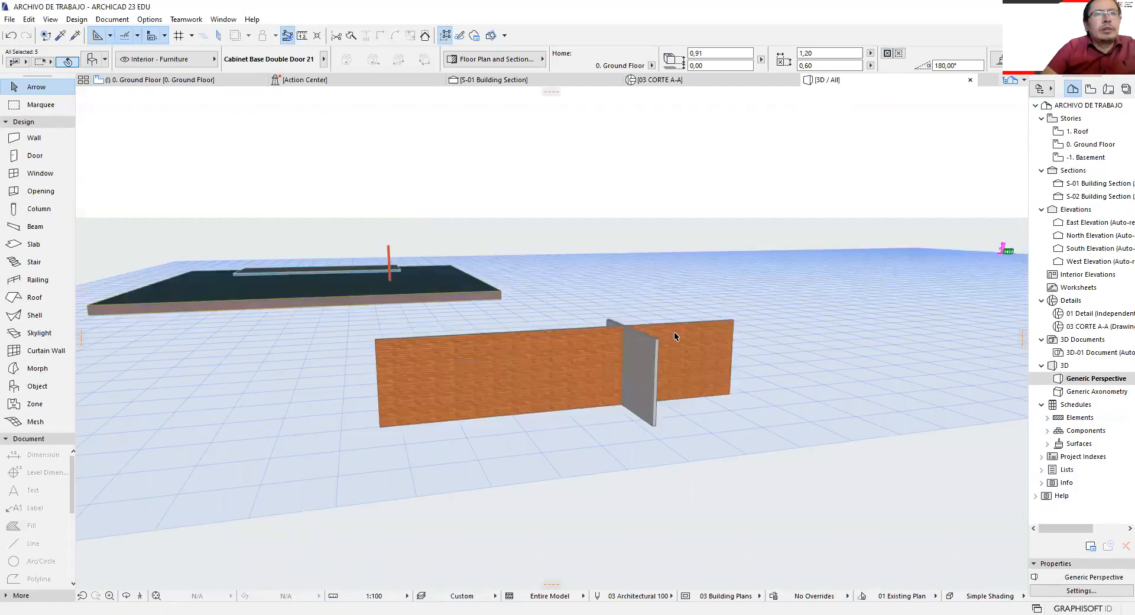
pyautogui.scroll(6, 674, 336)
pyautogui.scroll(3, 530, 386)
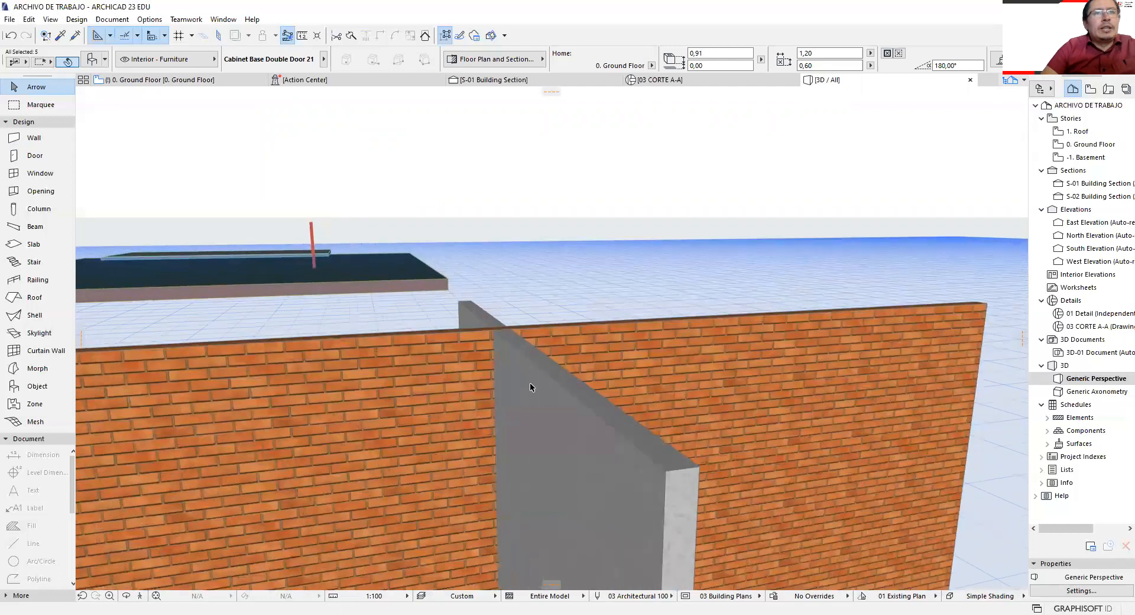
pyautogui.keyDown('shift'); pyautogui.moveTo(555, 471); pyautogui.dragTo(529, 311, button='middle'); pyautogui.keyUp('shift')
pyautogui.scroll(-8, 531, 310)
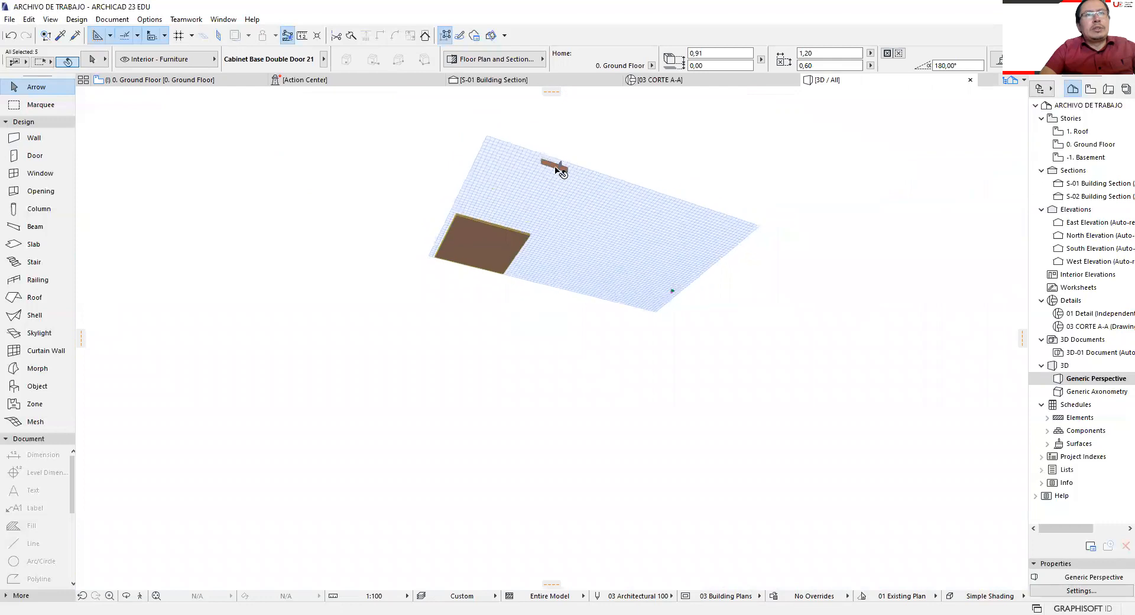
pyautogui.press('Escape')
pyautogui.click(553, 166)
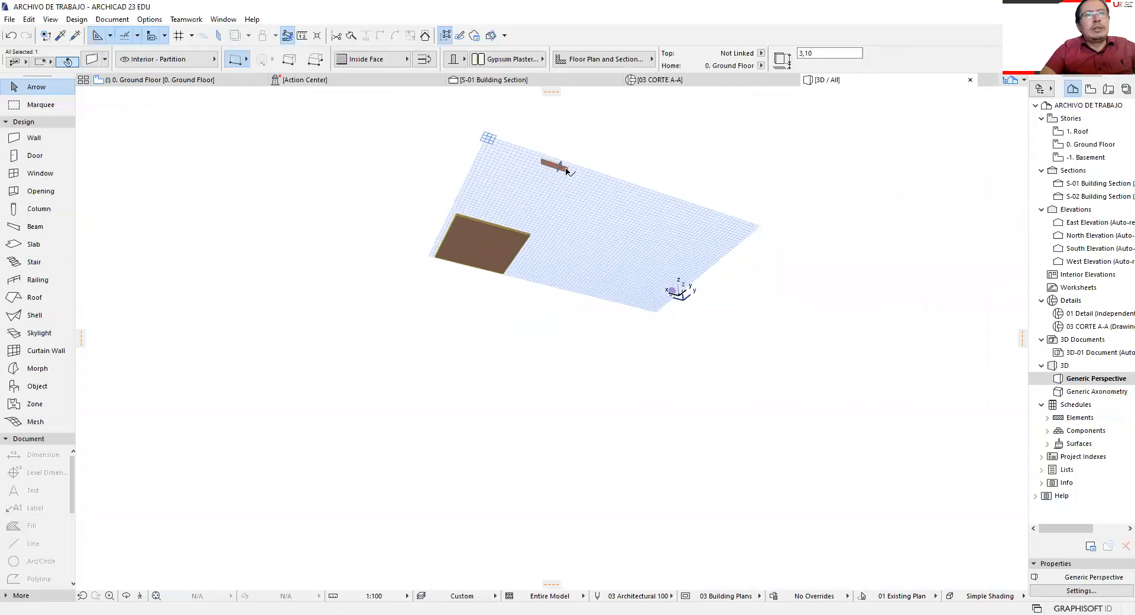
pyautogui.scroll(10, 566, 402)
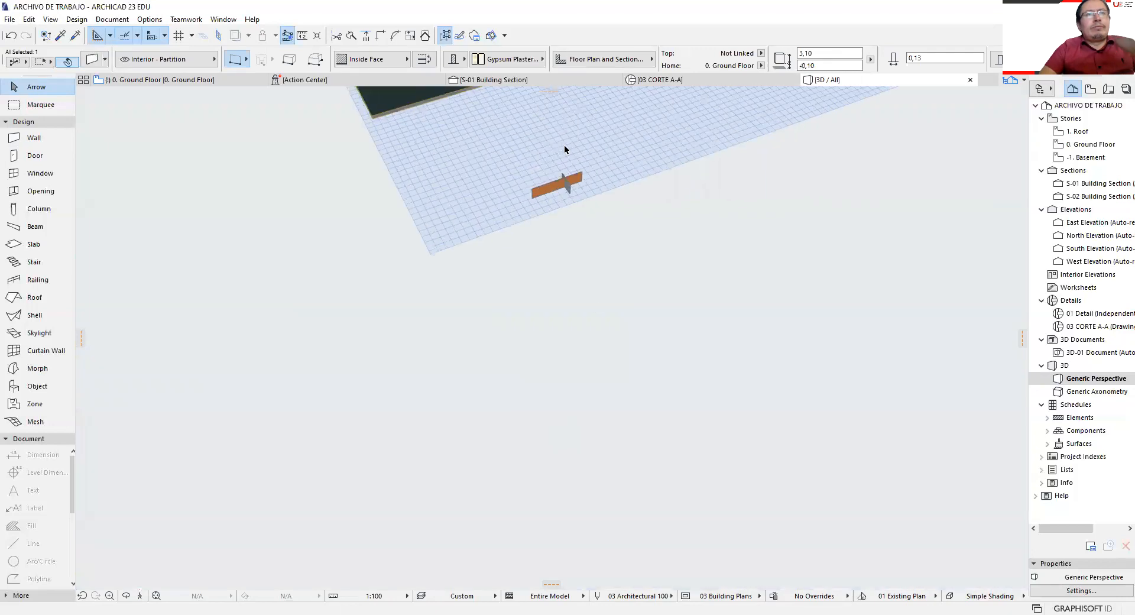
# Examine the brick and gypsum plasterboard wall crossing up close in 3D and return to the Ground Floor plan.
pyautogui.scroll(10, 566, 168)
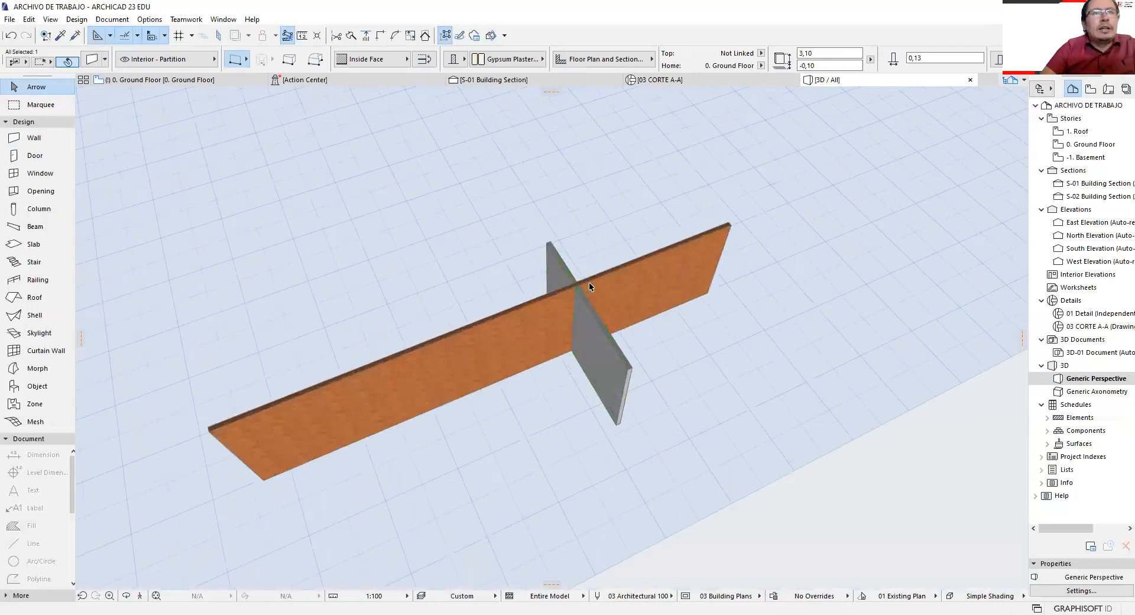
pyautogui.scroll(8, 589, 281)
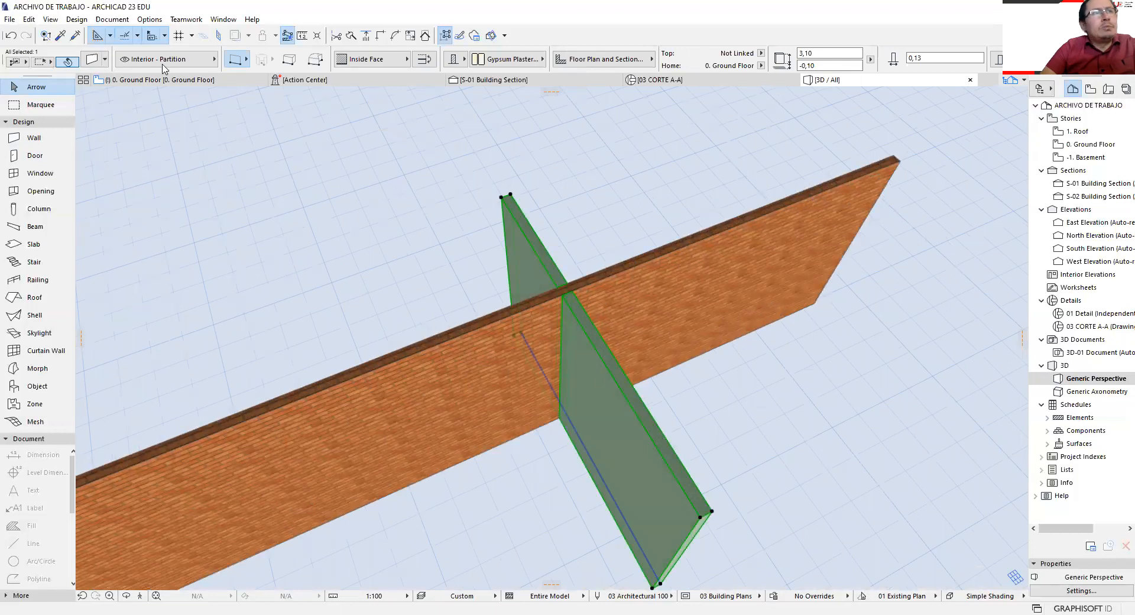
pyautogui.click(178, 80)
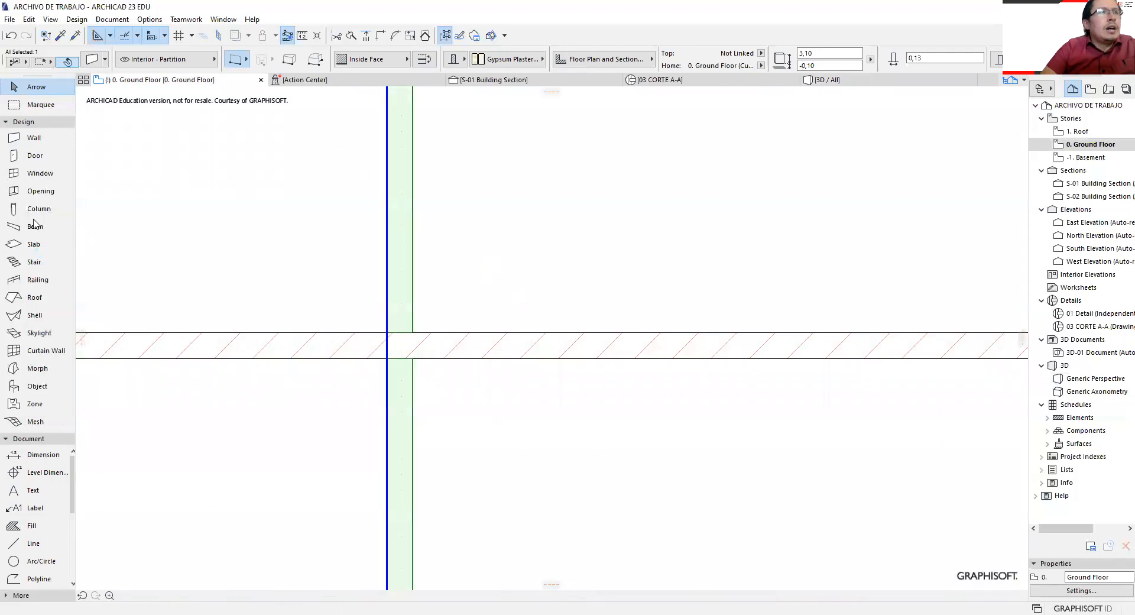
# Try Concrete - Structural as the building material of the vertical plasterboard wall and undo the change.
pyautogui.click(33, 138)
pyautogui.scroll(-3, 514, 141)
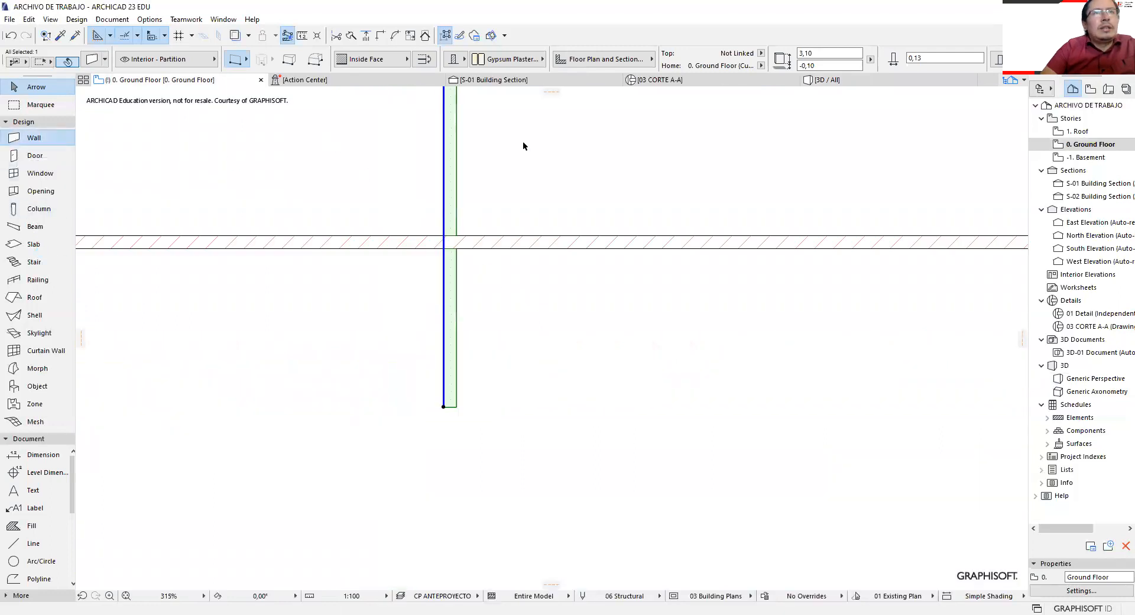
pyautogui.click(512, 61)
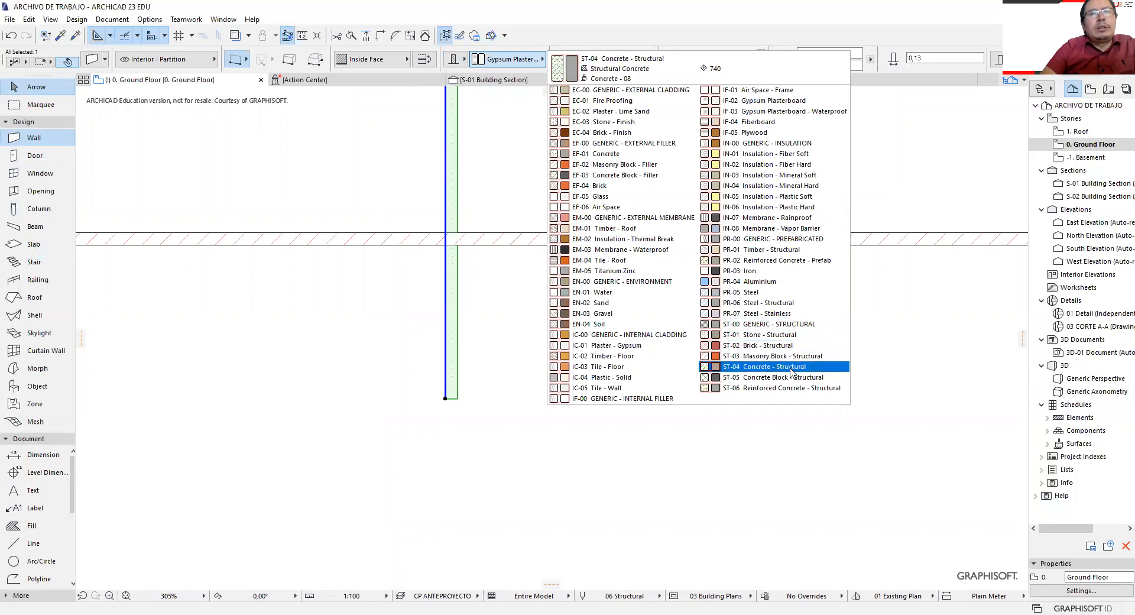
pyautogui.press('Return')
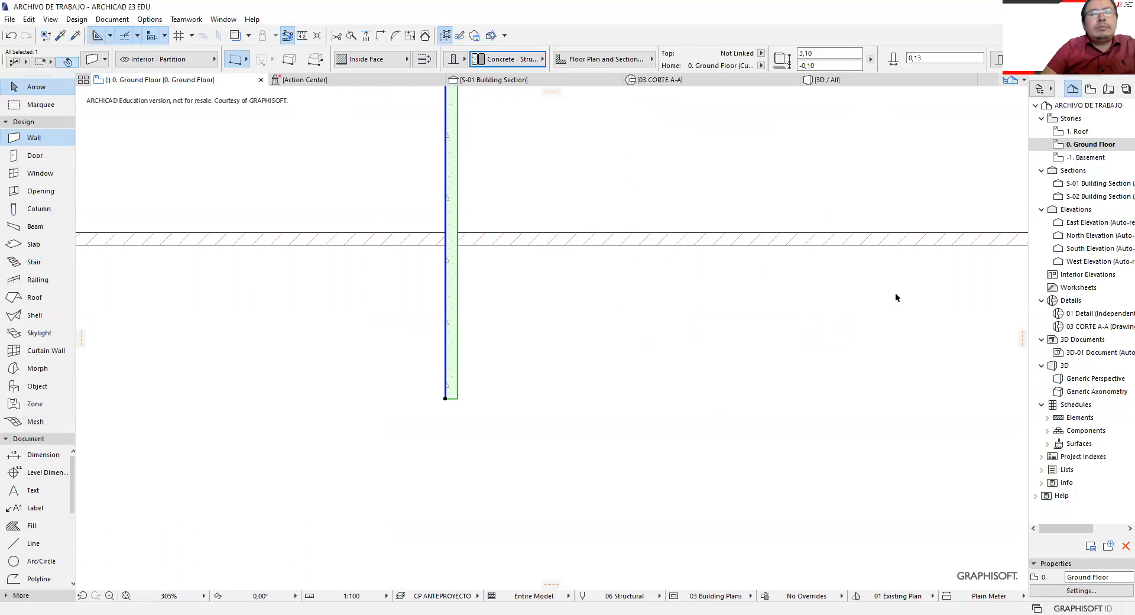
pyautogui.press('Escape')
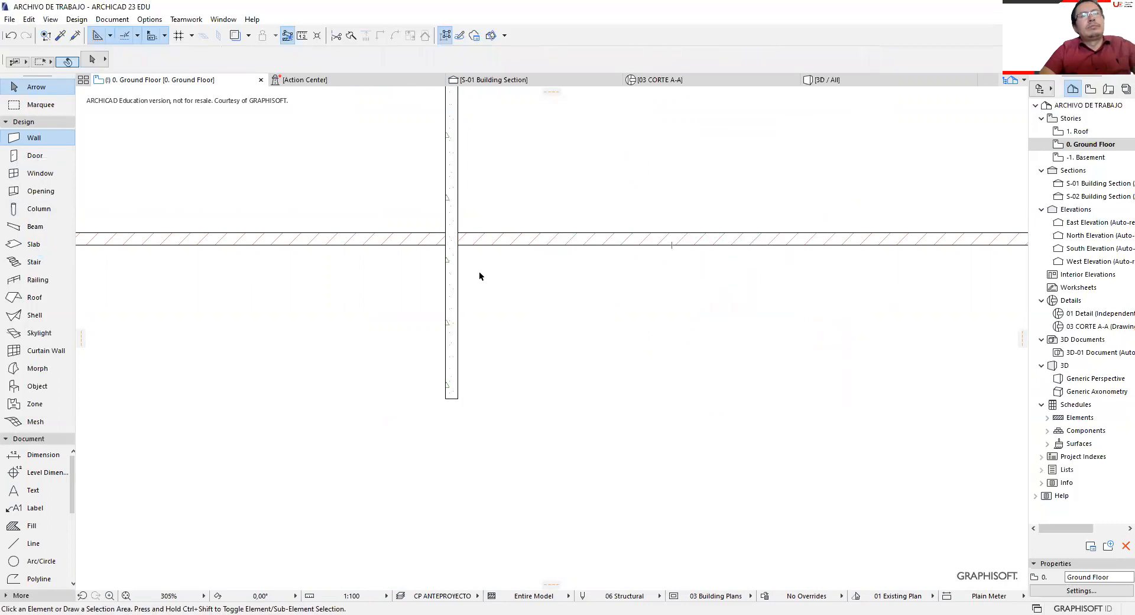
pyautogui.hotkey('ctrl', 'z')
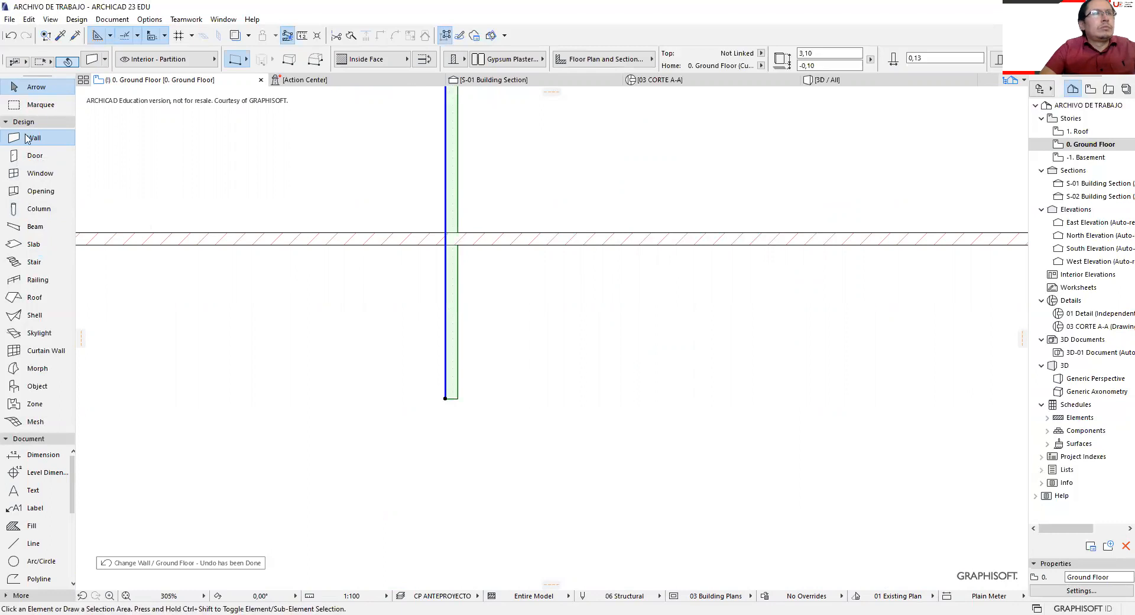
pyautogui.press('Escape')
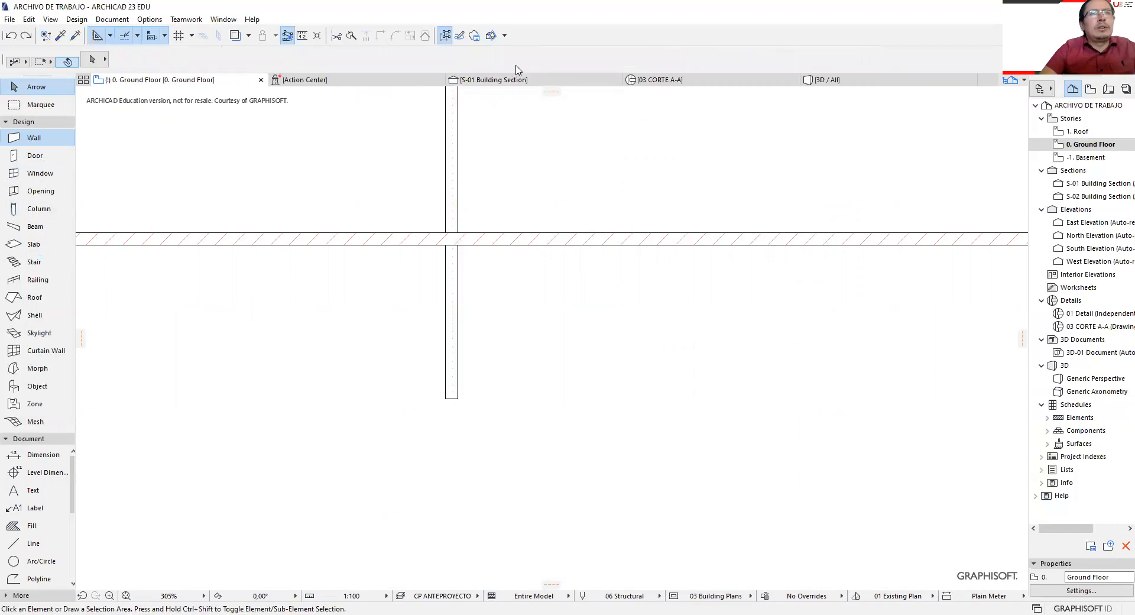
# Draw a diagonal wall in the Steel - Structural building material across the vertical plasterboard wall and the horizontal brick wall, and select it.
pyautogui.click(11, 139)
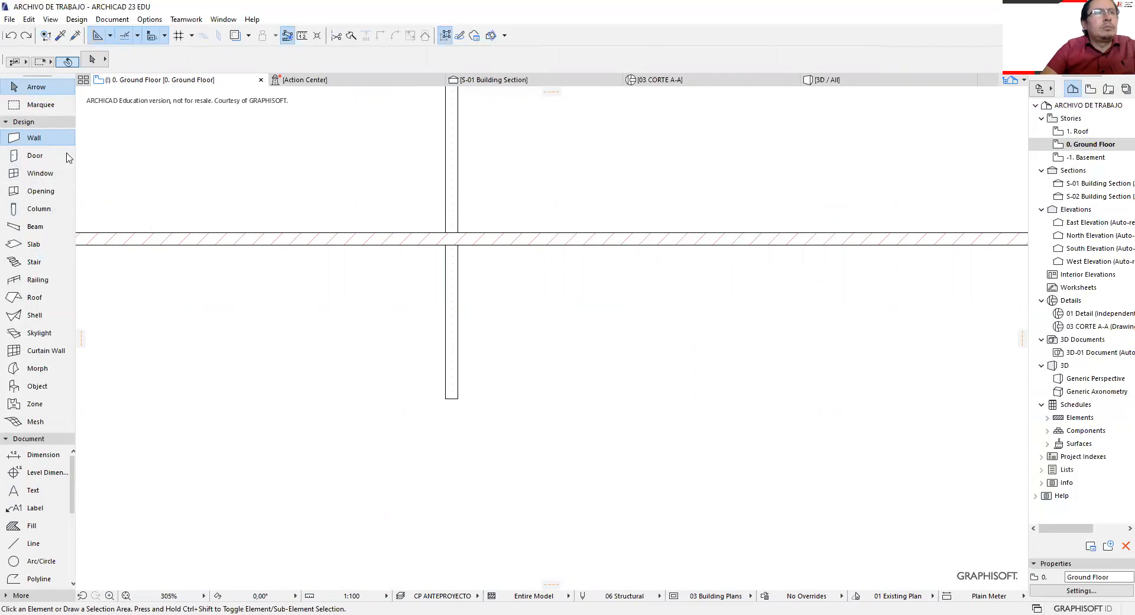
pyautogui.click(42, 151)
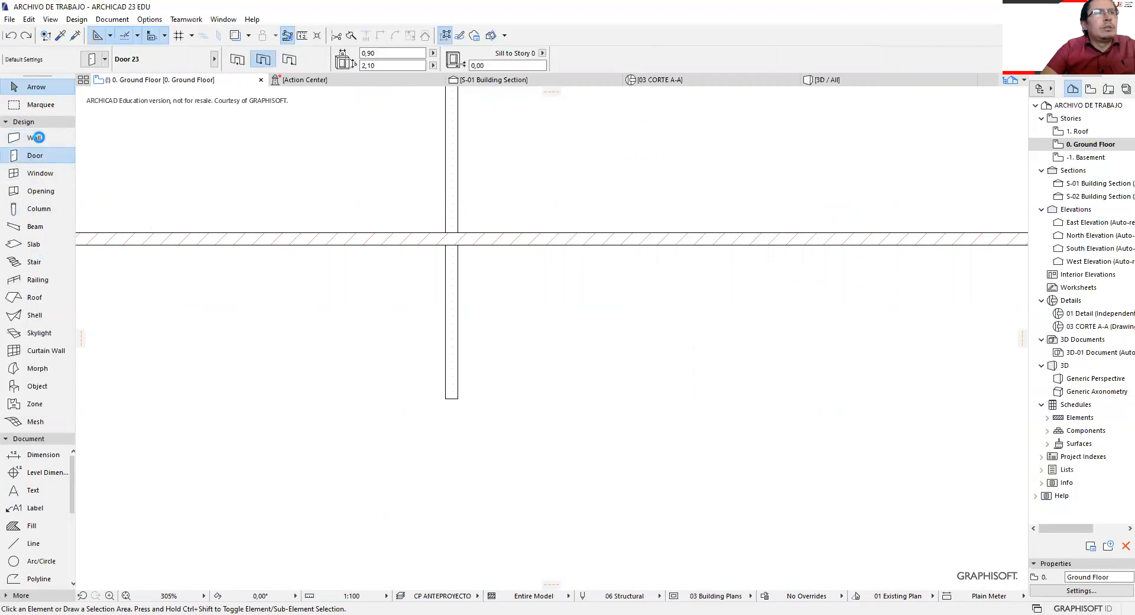
pyautogui.click(41, 139)
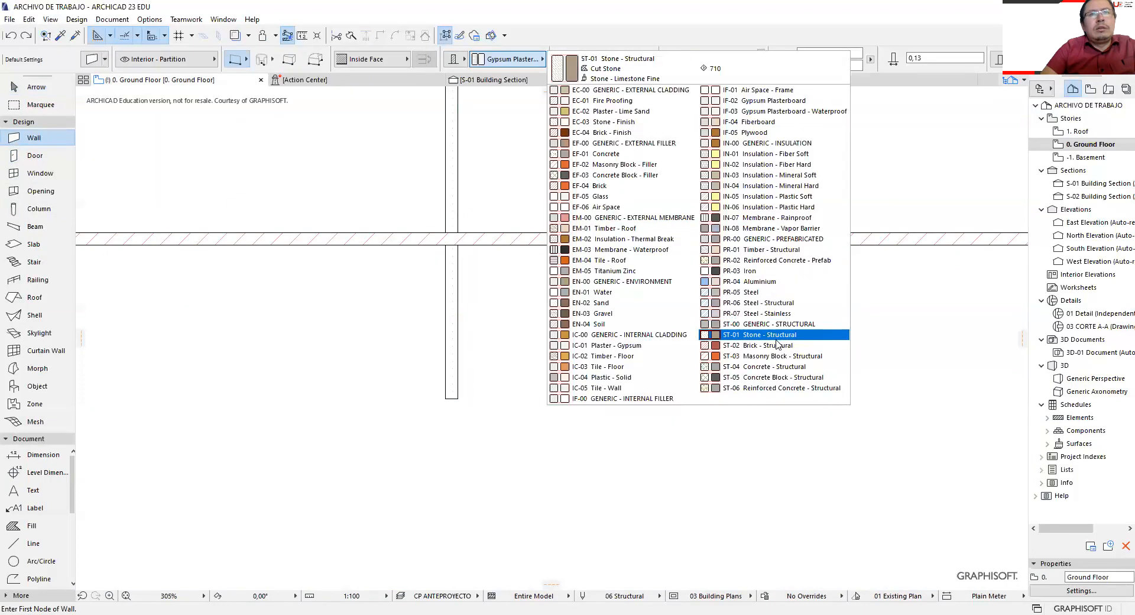
pyautogui.click(876, 284)
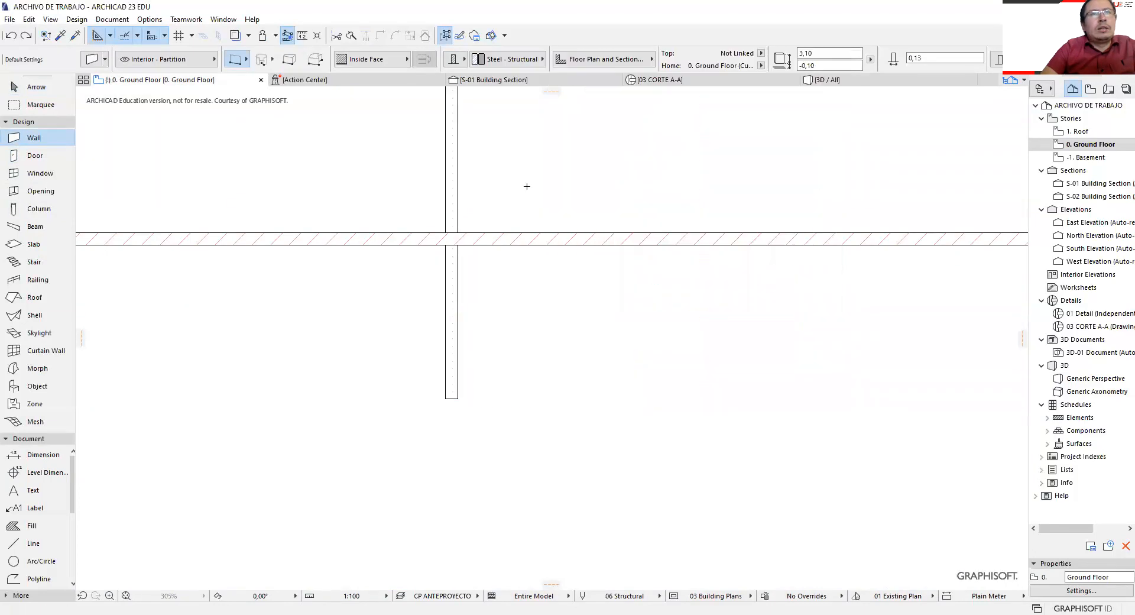
pyautogui.click(374, 124)
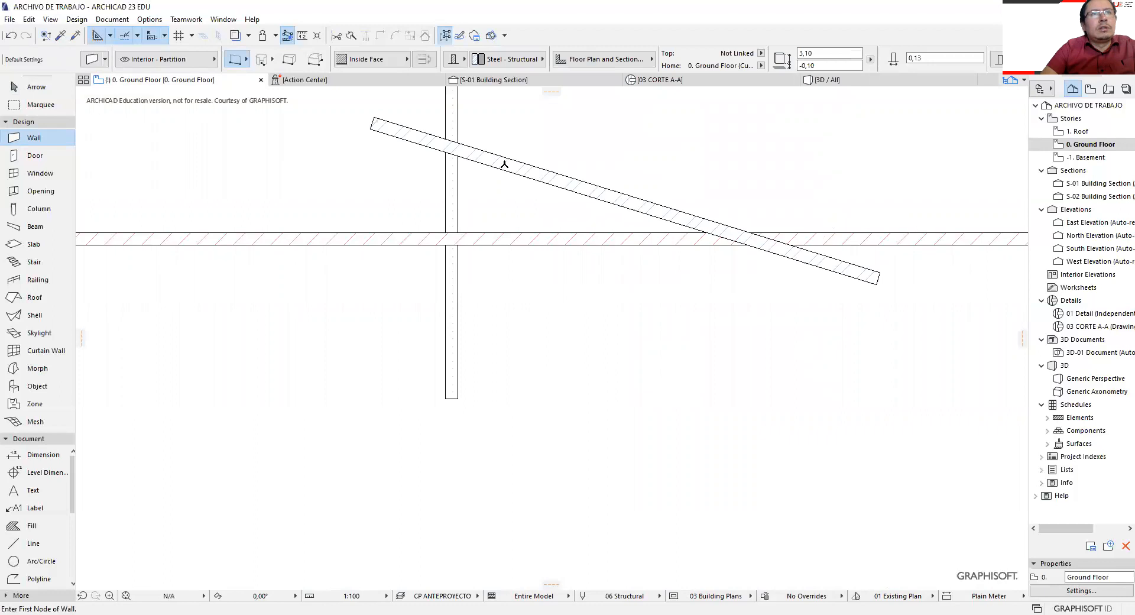
pyautogui.press('Escape')
pyautogui.click(575, 184)
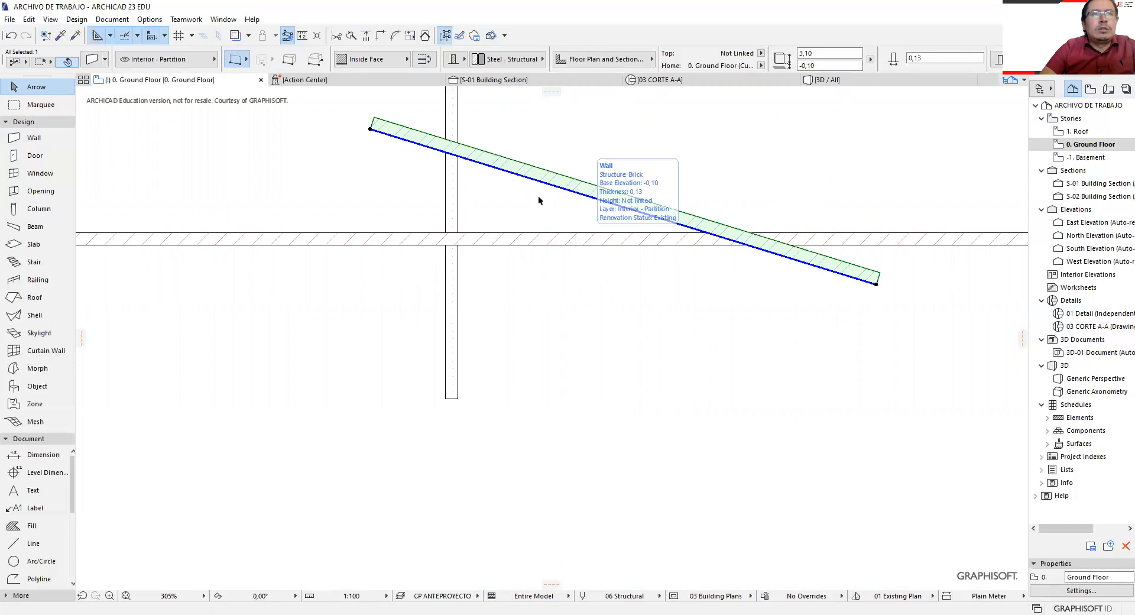
# Review the COLISION GEOMETRICA notes beside the walls, following the element hierarchy from FORMA to TERRENO.
pyautogui.scroll(2, 631, 206)
pyautogui.scroll(-14, 644, 234)
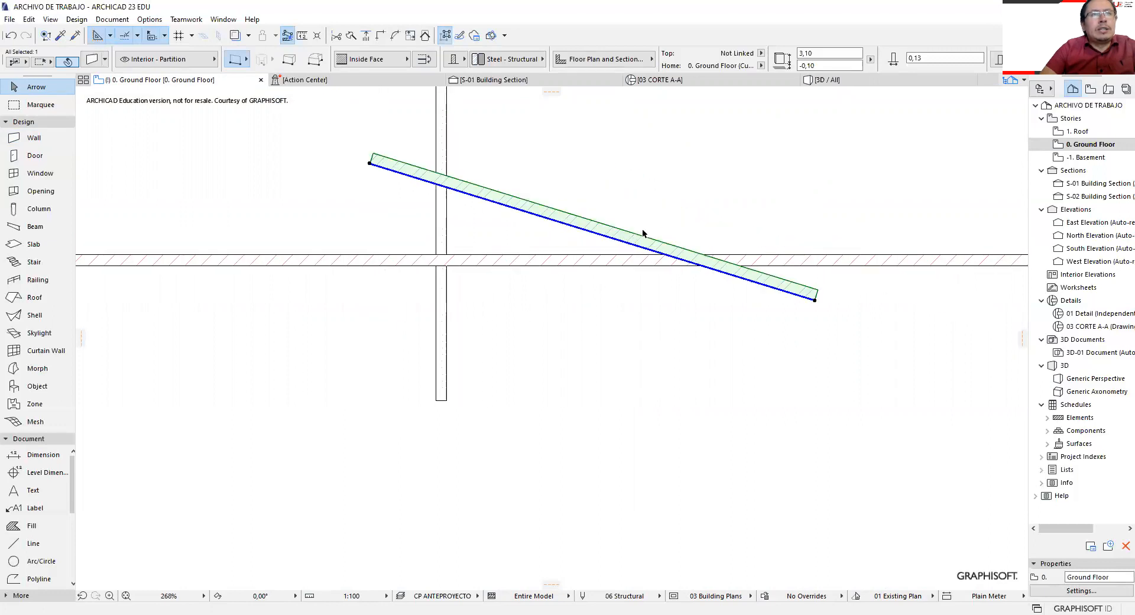
pyautogui.scroll(11, 237, 268)
pyautogui.scroll(-5, 429, 355)
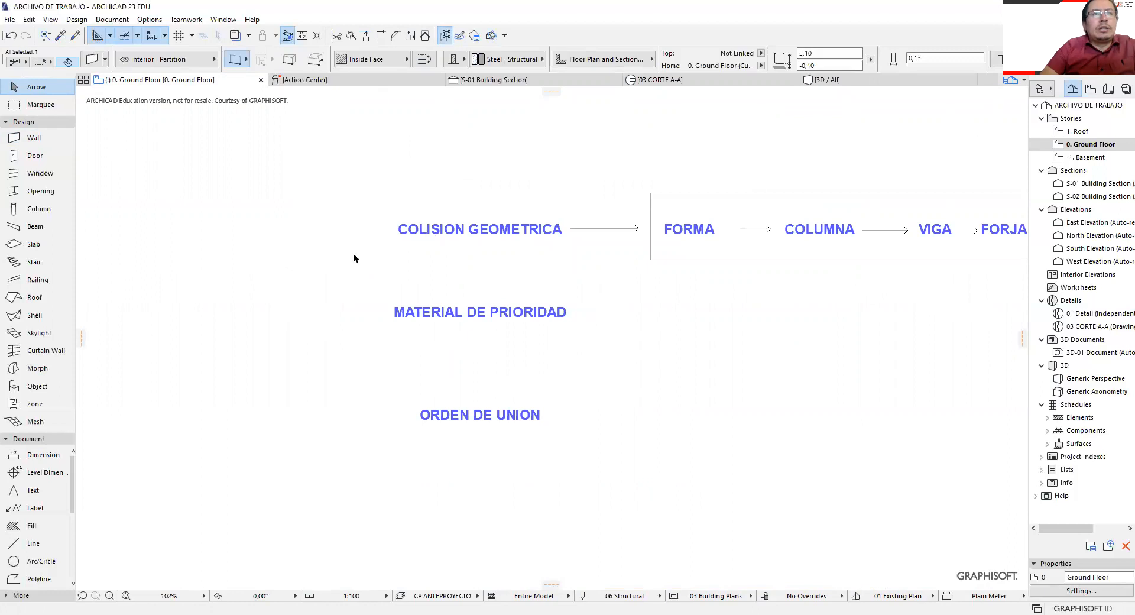
pyautogui.scroll(-3, 230, 291)
pyautogui.scroll(2, 328, 228)
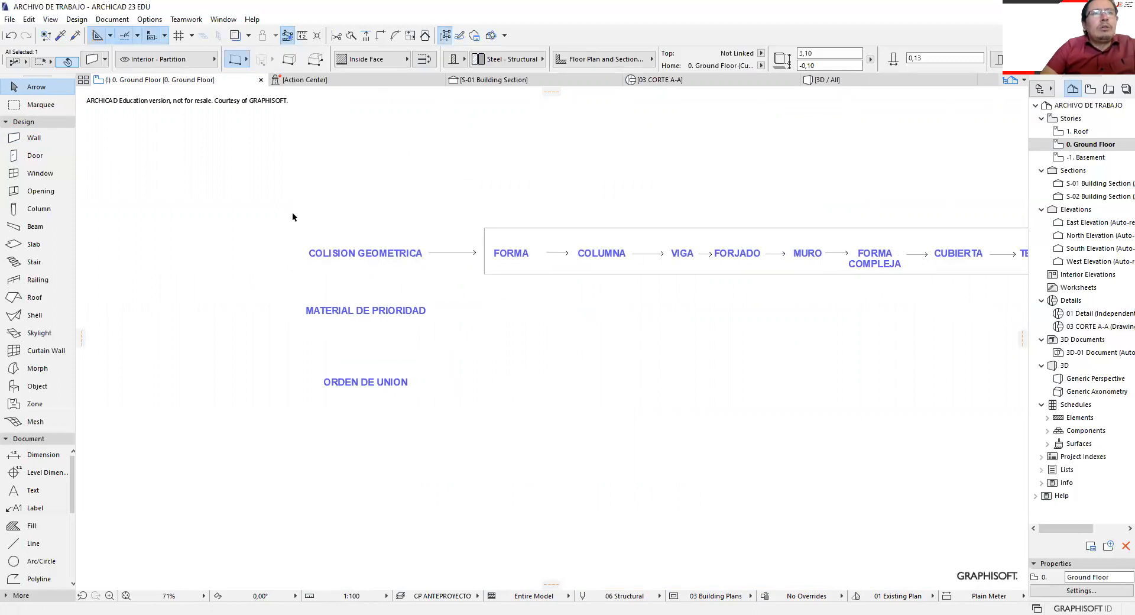
pyautogui.scroll(6, 325, 213)
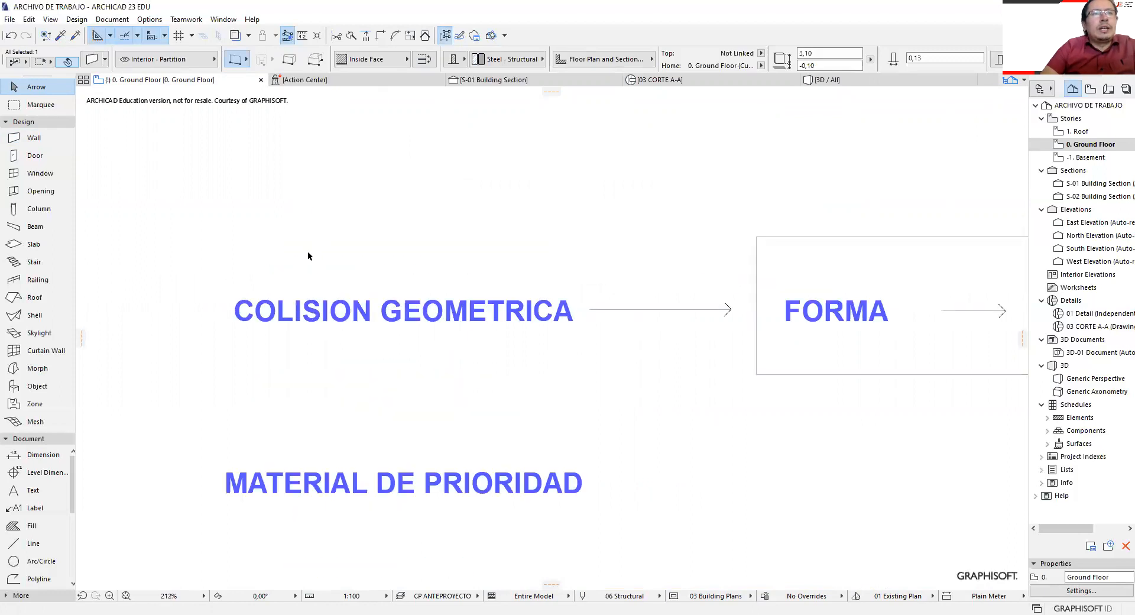
pyautogui.scroll(-5, 308, 254)
pyautogui.scroll(-3, 308, 252)
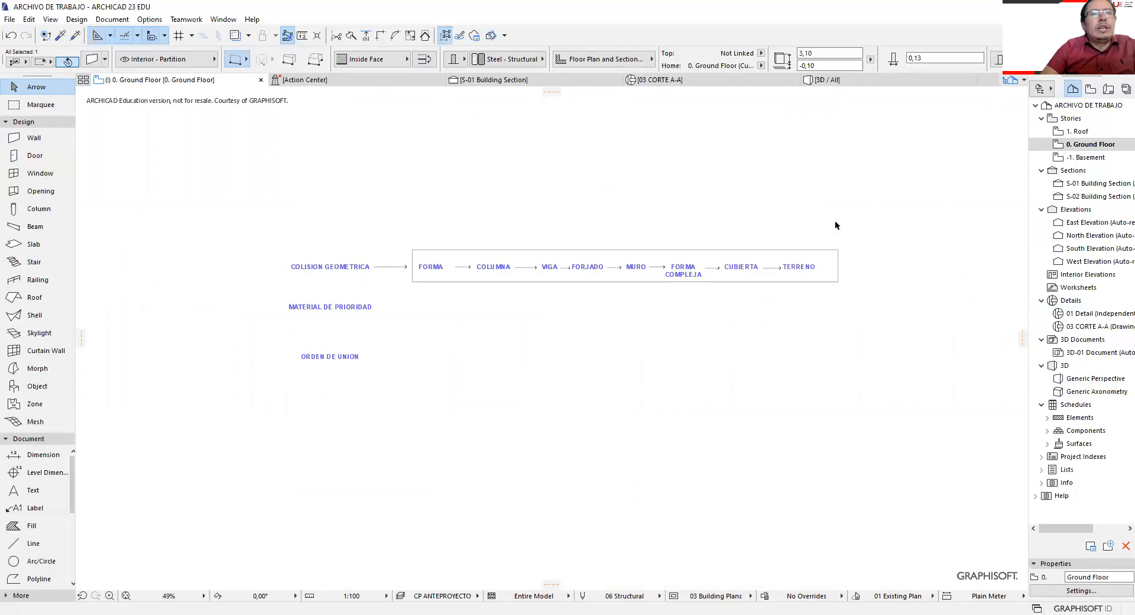
pyautogui.scroll(2, 752, 225)
pyautogui.scroll(2, 541, 227)
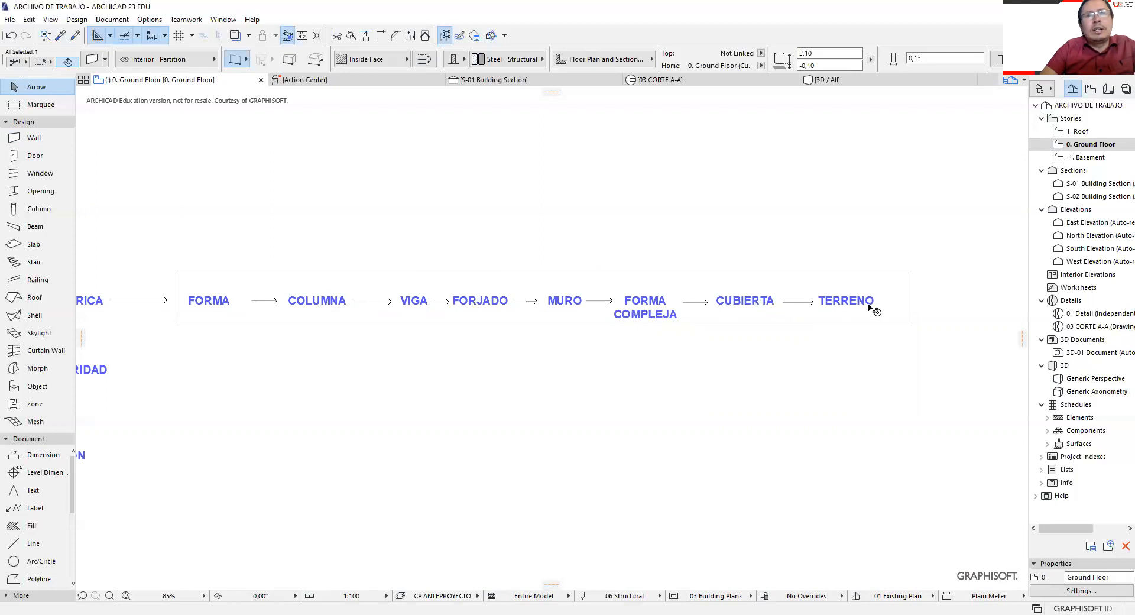
pyautogui.scroll(-5, 172, 288)
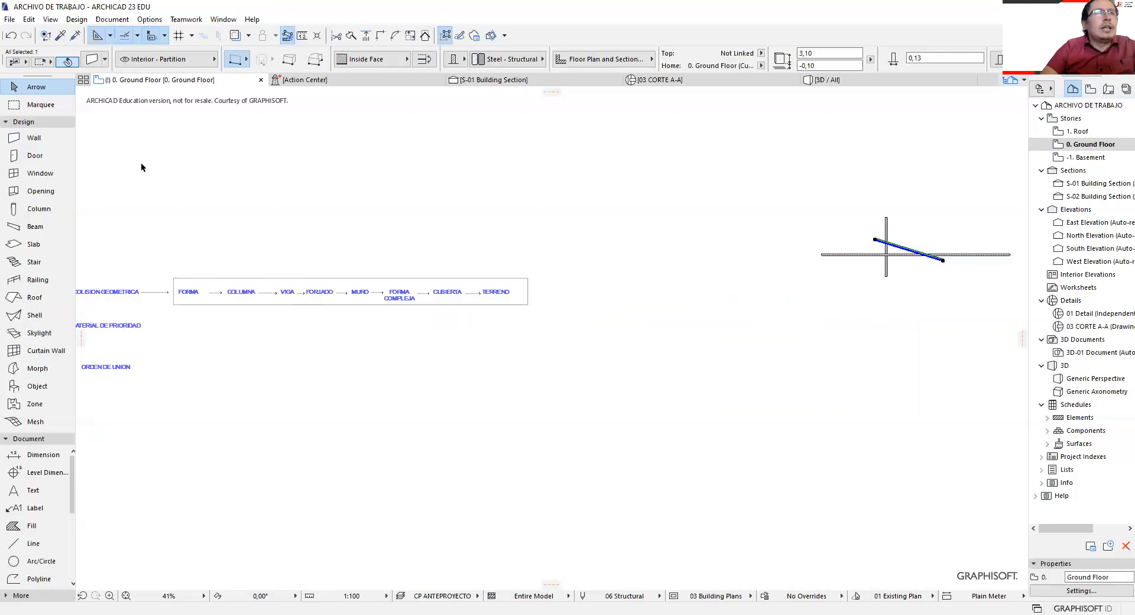
# Deselect the diagonal wall and set the default beam cross-section to 0,50 by 0,50.
pyautogui.click(655, 223)
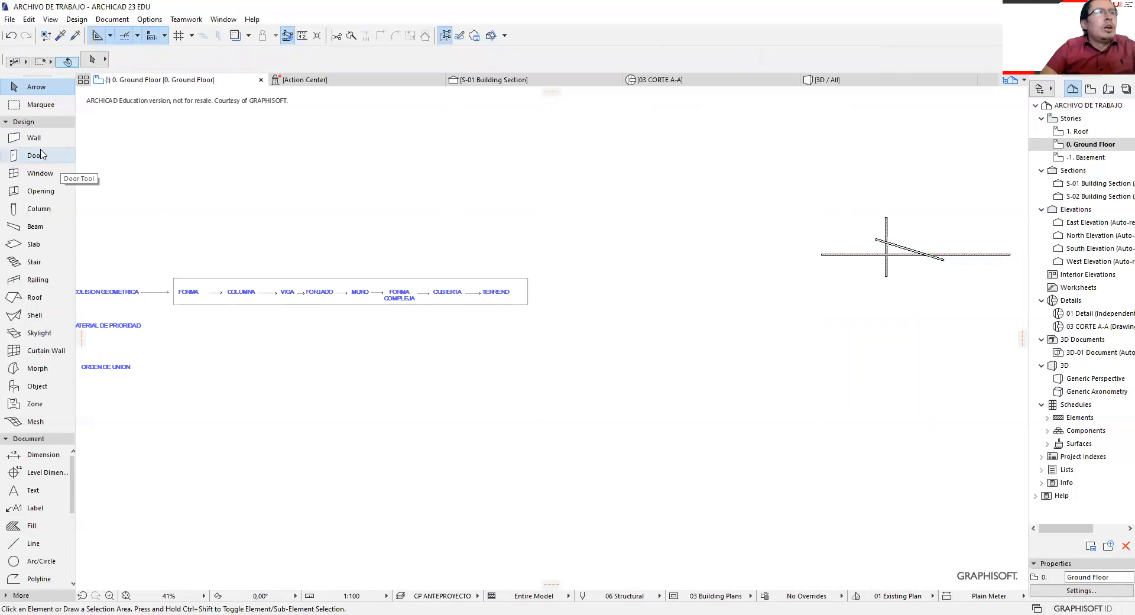
pyautogui.click(33, 231)
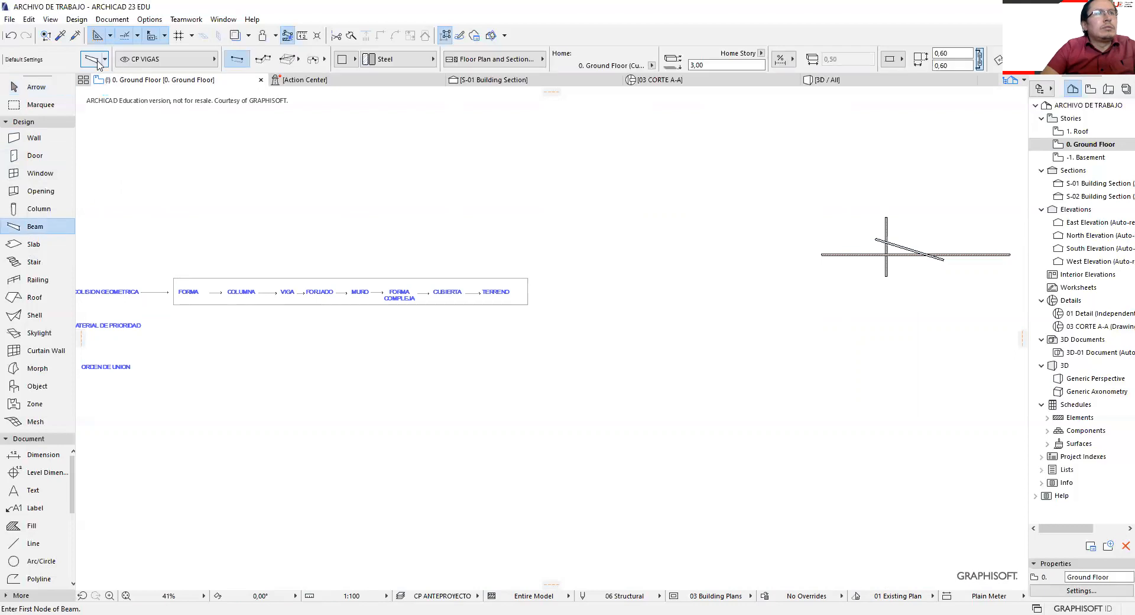
pyautogui.hotkey('ctrl', 't')
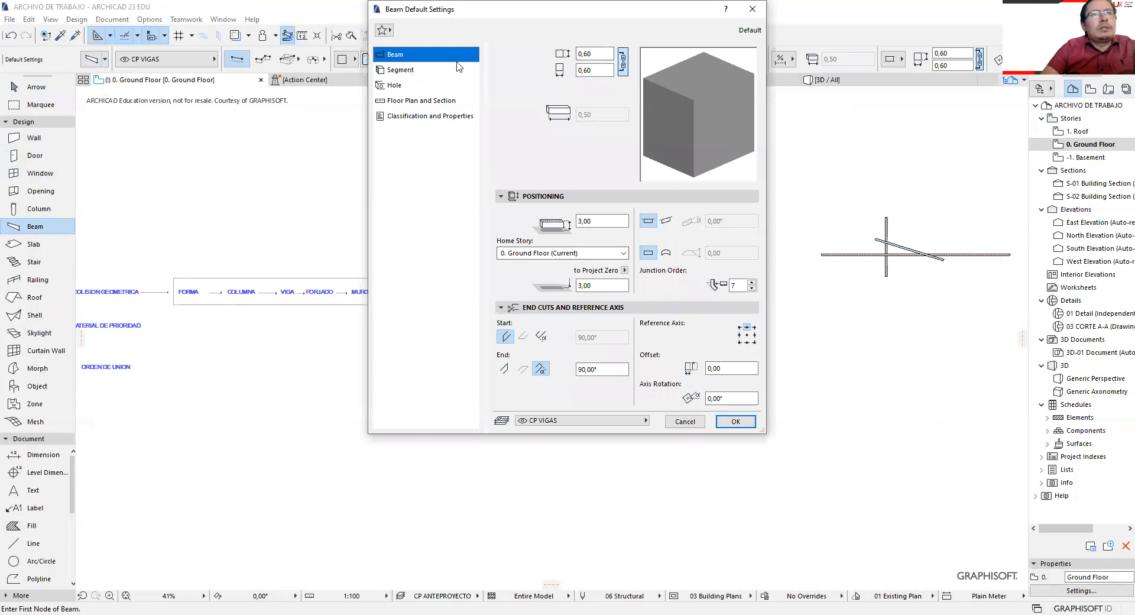
pyautogui.doubleClick(595, 53)
pyautogui.write(',5')
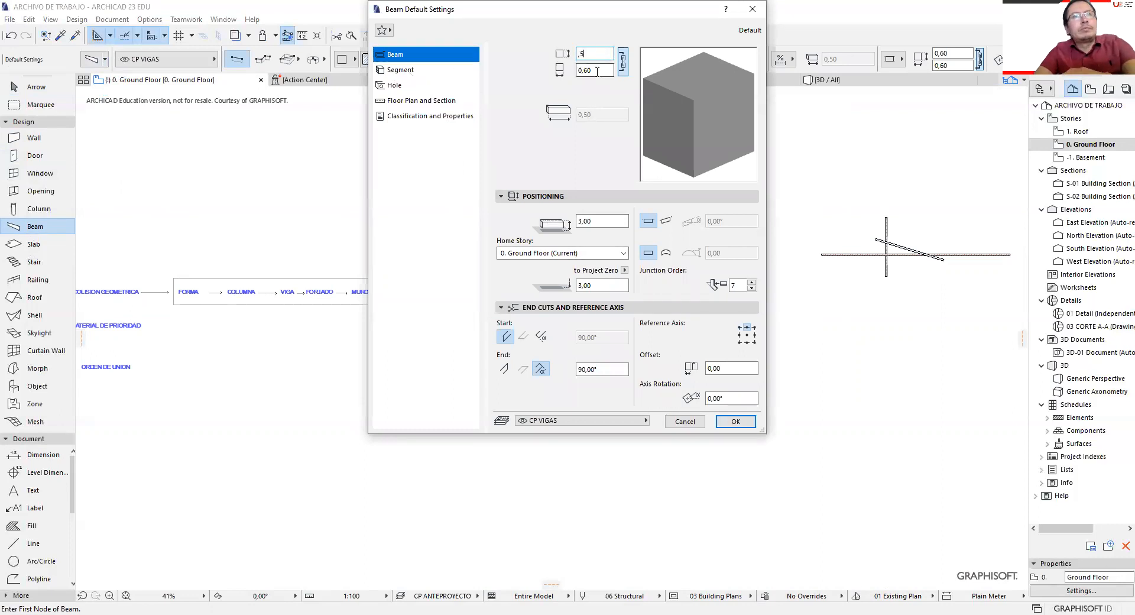
pyautogui.press('Return')
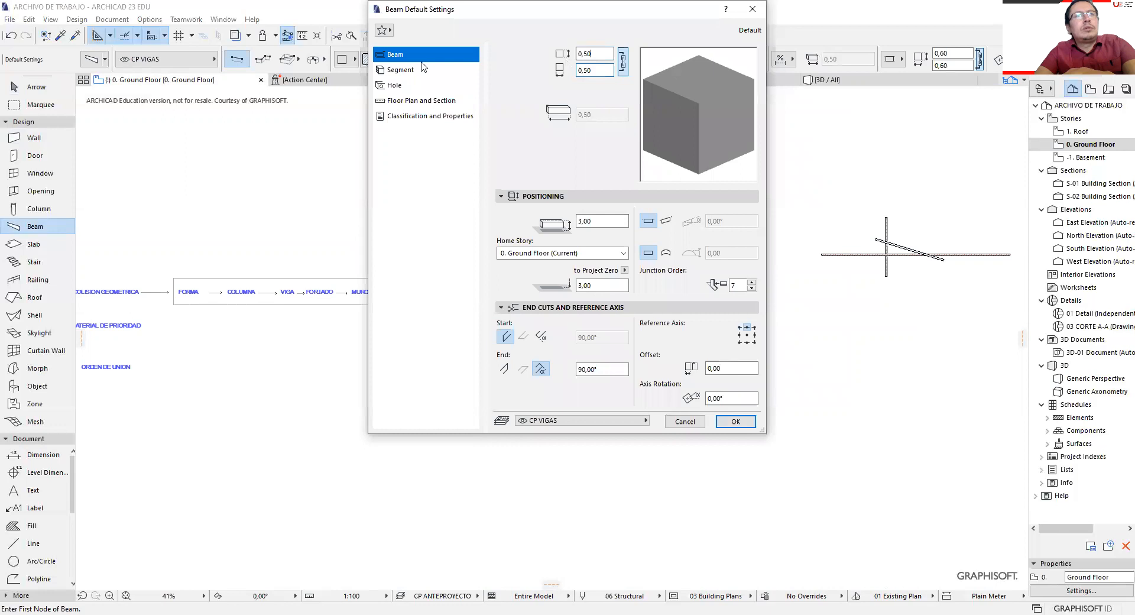
# Assign the Iron building material to the beam and draw a horizontal beam in the empty area below the crossing walls.
pyautogui.click(392, 71)
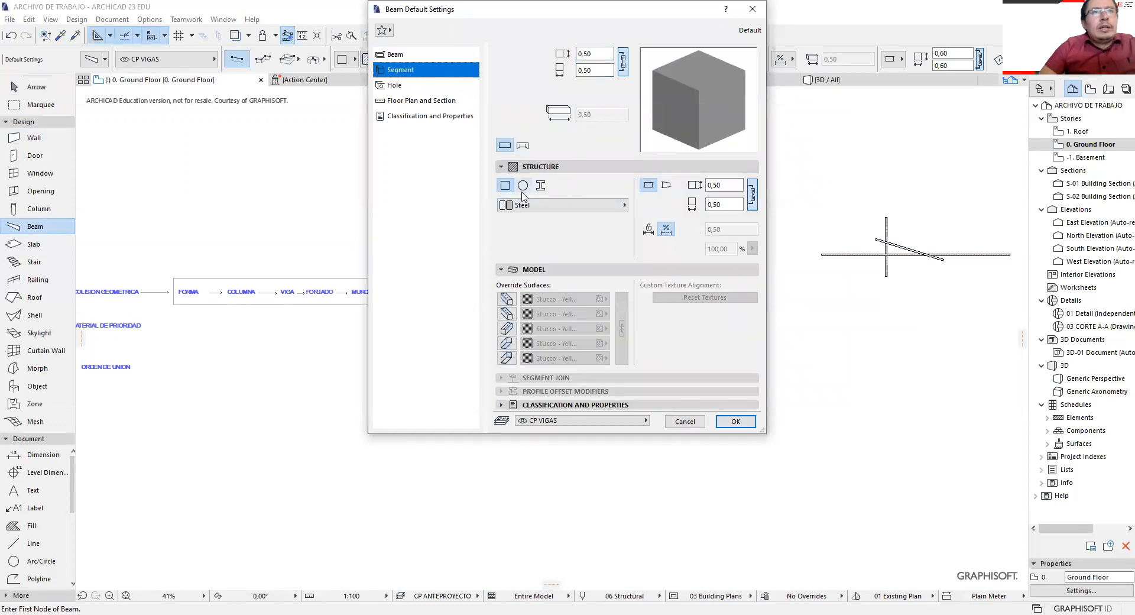
pyautogui.click(593, 206)
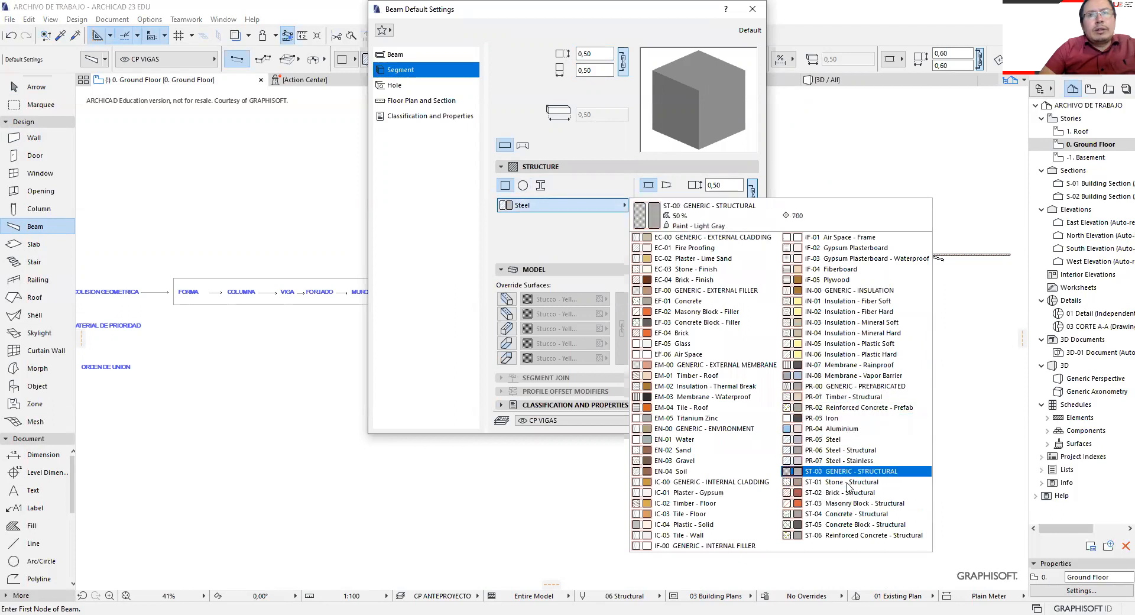
pyautogui.click(844, 420)
pyautogui.press('Return')
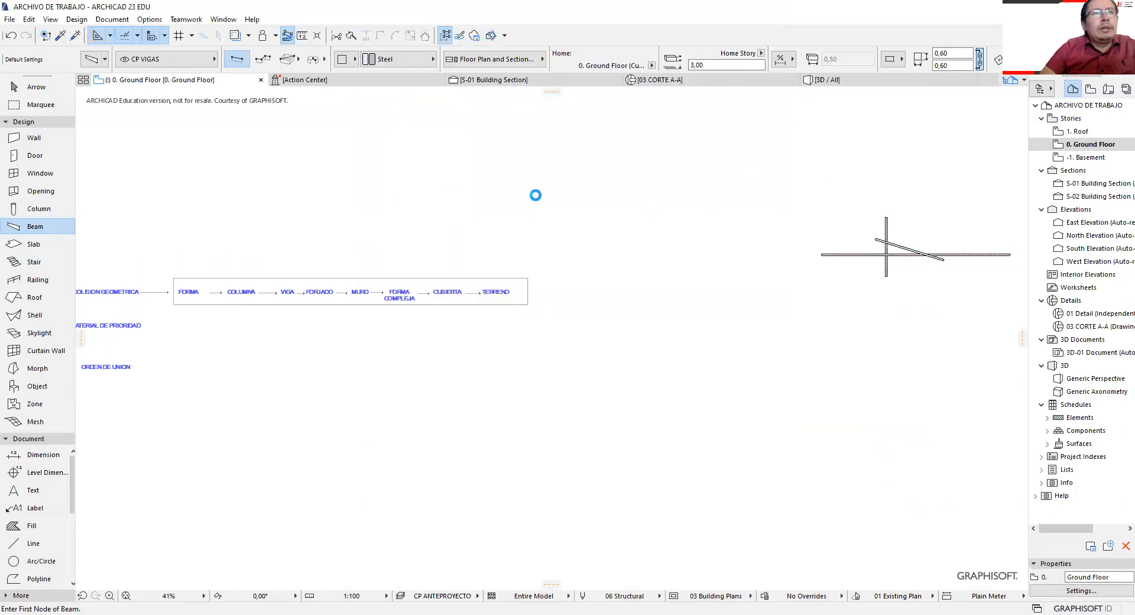
pyautogui.click(651, 403)
pyautogui.click(812, 403)
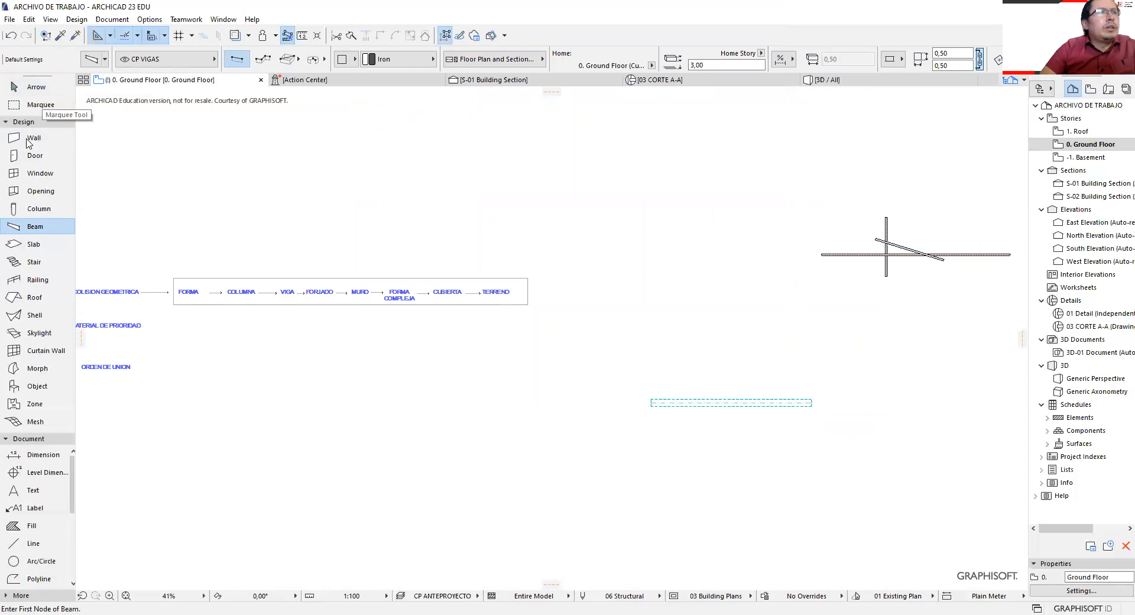
# Set the default column's building material to Iron.
pyautogui.click(37, 208)
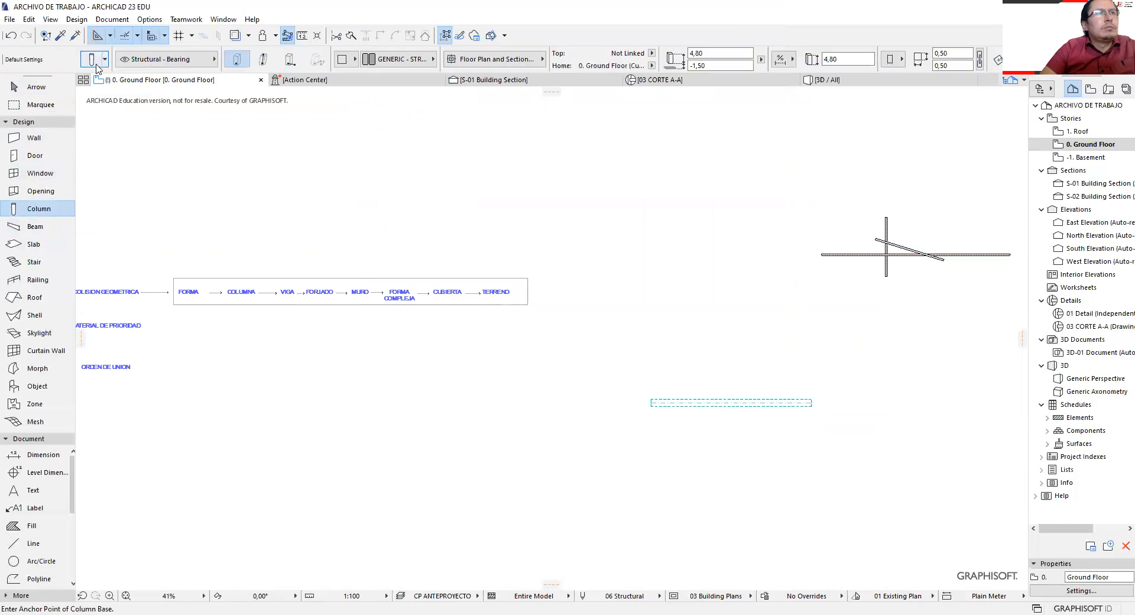
pyautogui.hotkey('ctrl', 't')
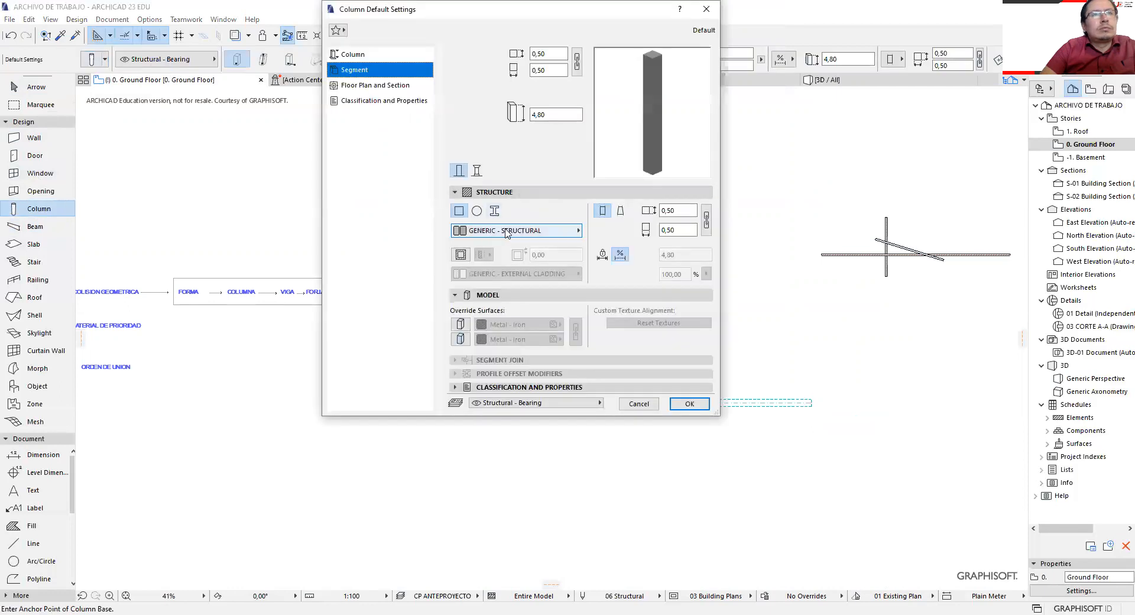
pyautogui.click(515, 230)
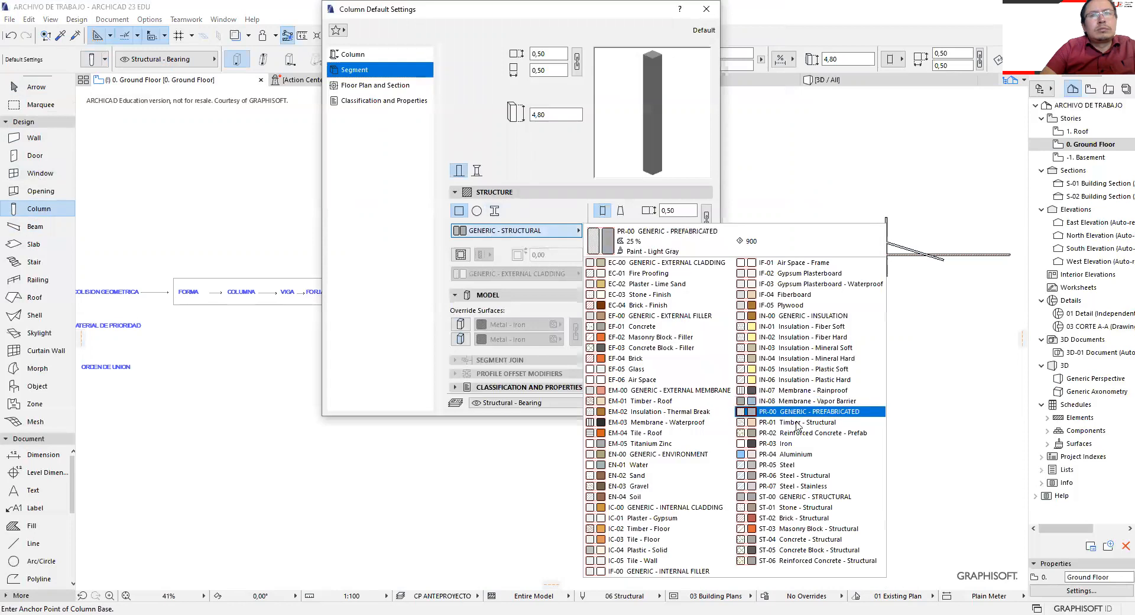
pyautogui.click(785, 444)
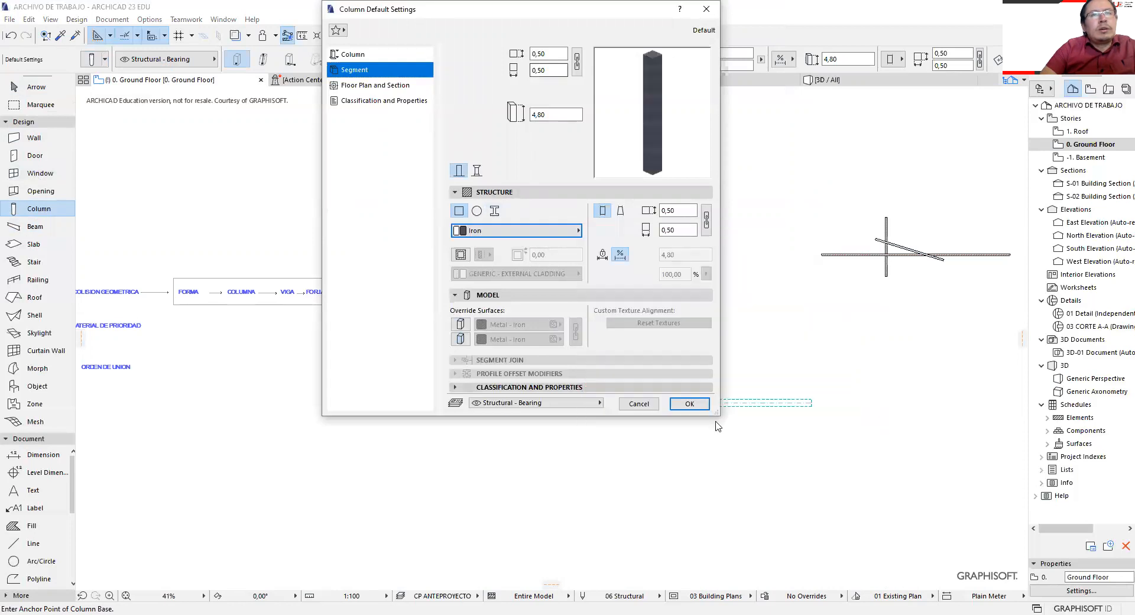
pyautogui.click(689, 403)
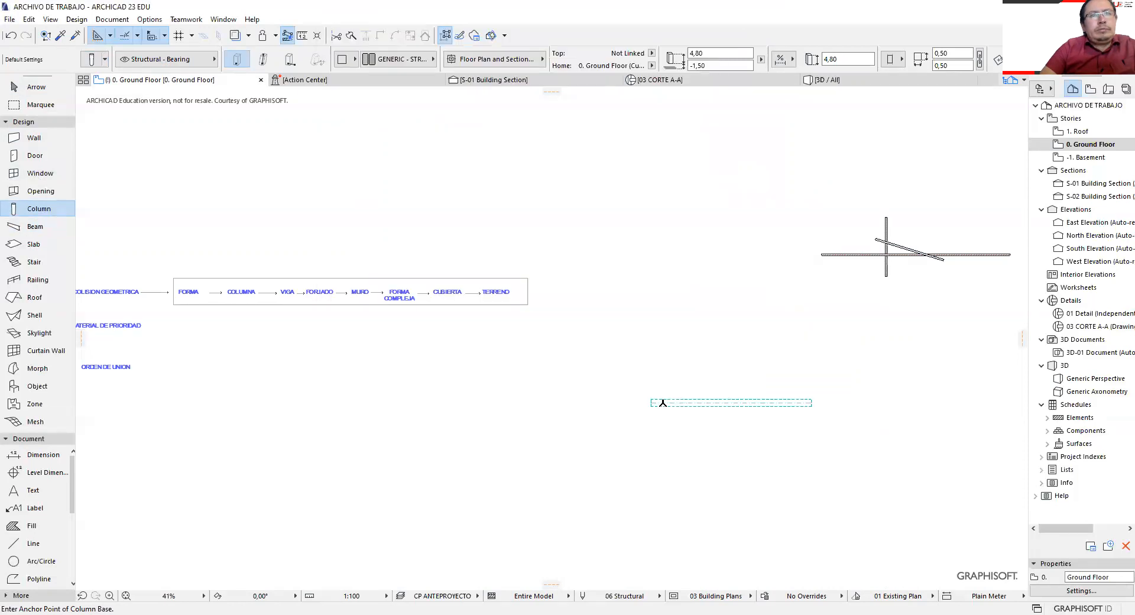
# Place an Iron column on the horizontal beam's axis, just inside the beam's left end.
pyautogui.scroll(8, 657, 400)
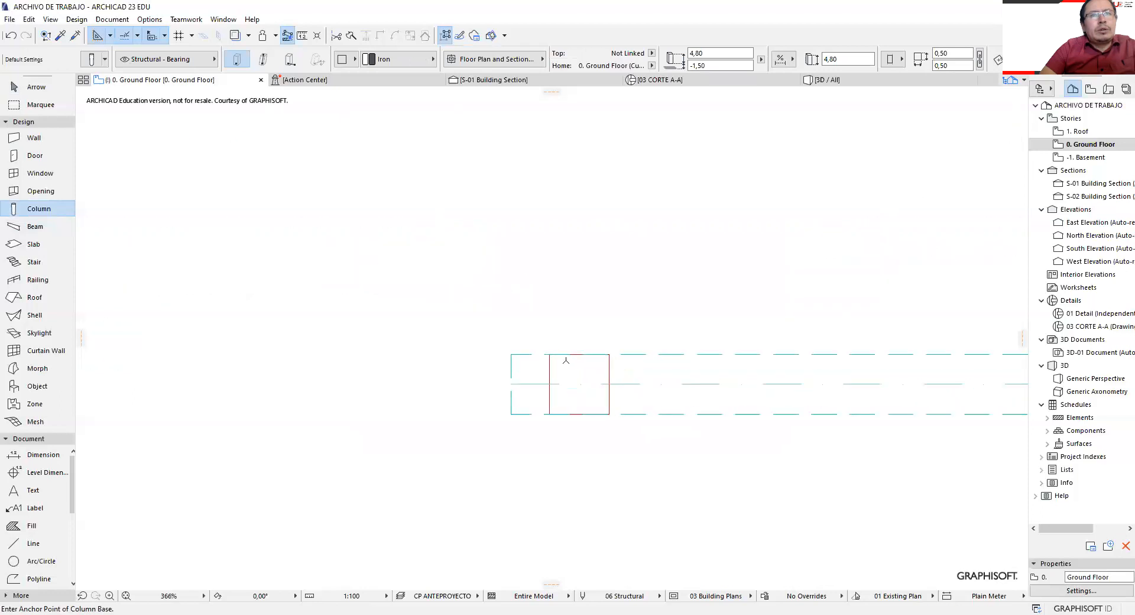
pyautogui.scroll(-5, 512, 396)
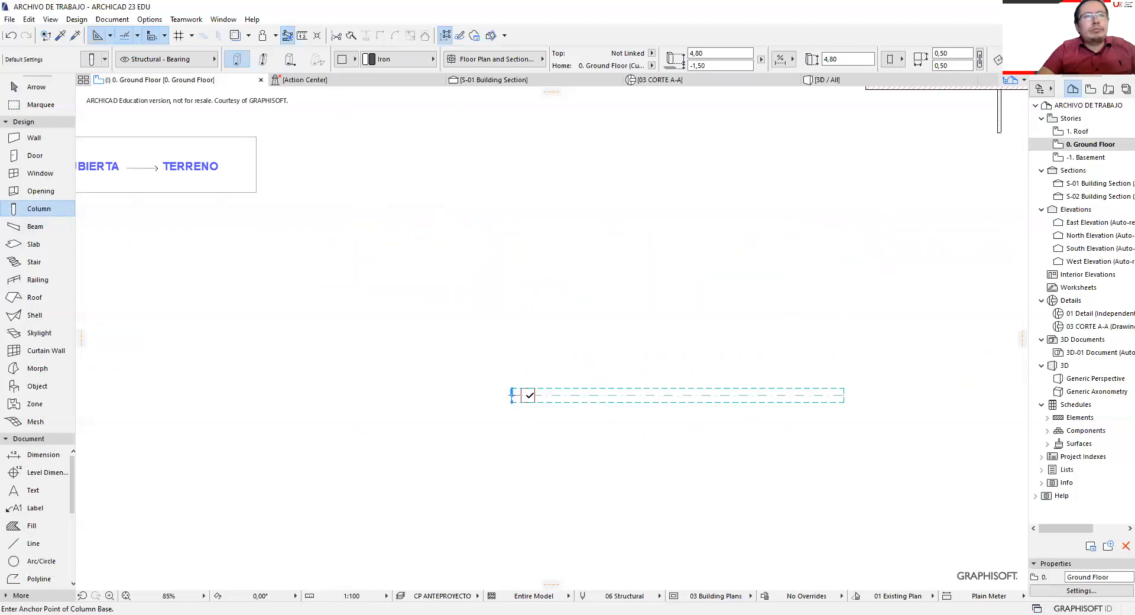
pyautogui.press('Escape')
# Check the column and the beam in the floor plan by selecting each one in turn.
pyautogui.scroll(5, 532, 396)
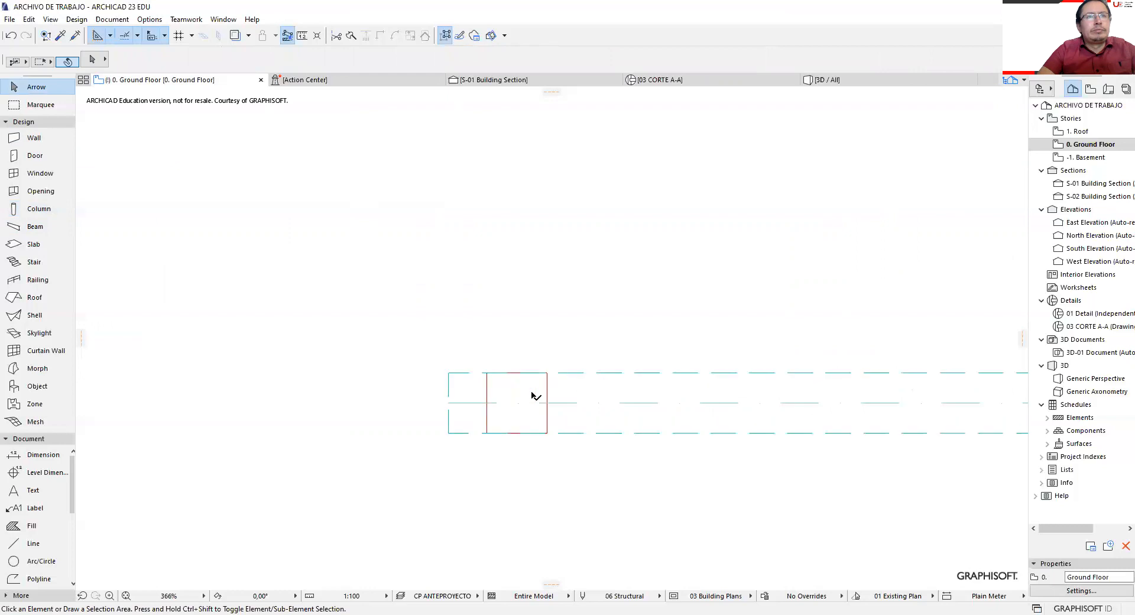
pyautogui.click(545, 392)
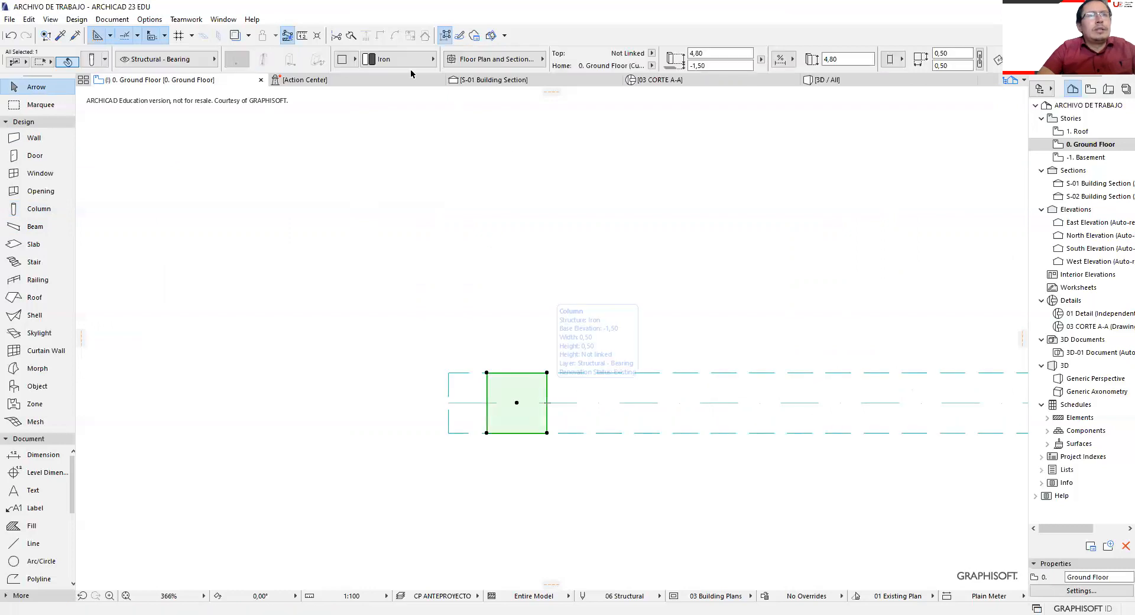
pyautogui.click(602, 373)
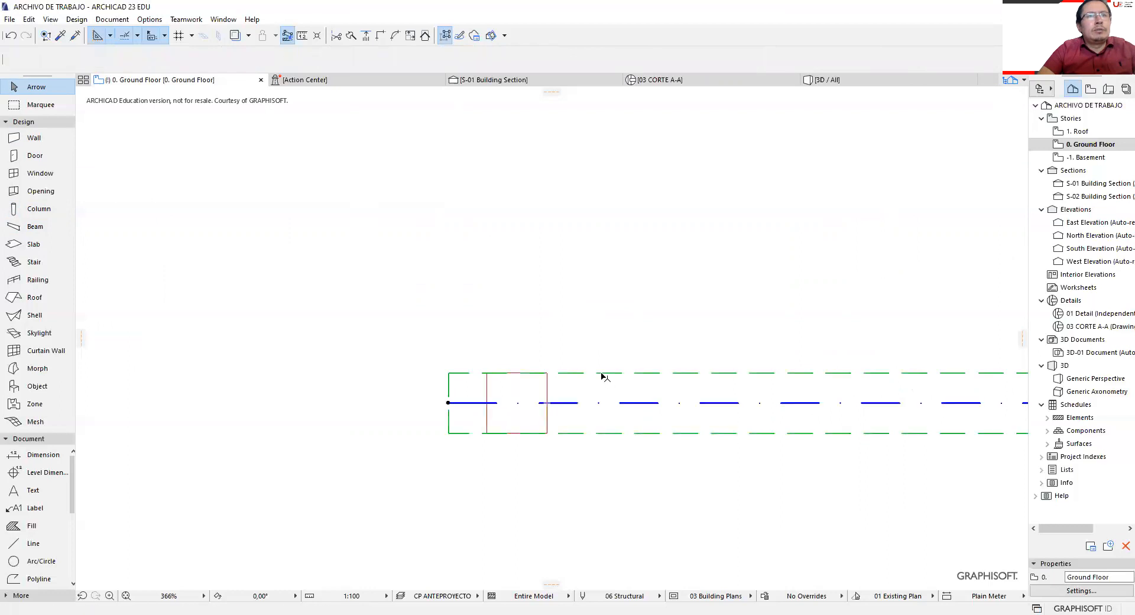
pyautogui.click(442, 310)
# Inspect the column and beam intersection in the 3D view, selecting the column and then the beam.
pyautogui.click(837, 79)
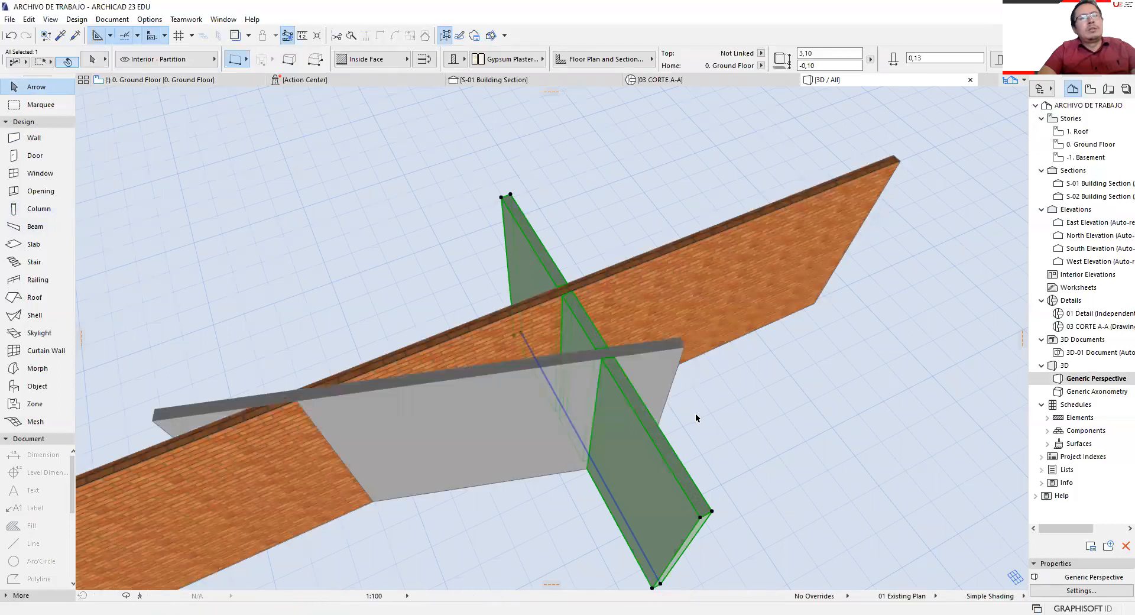
pyautogui.keyDown('shift'); pyautogui.moveTo(707, 368); pyautogui.dragTo(743, 309, button='middle'); pyautogui.keyUp('shift')
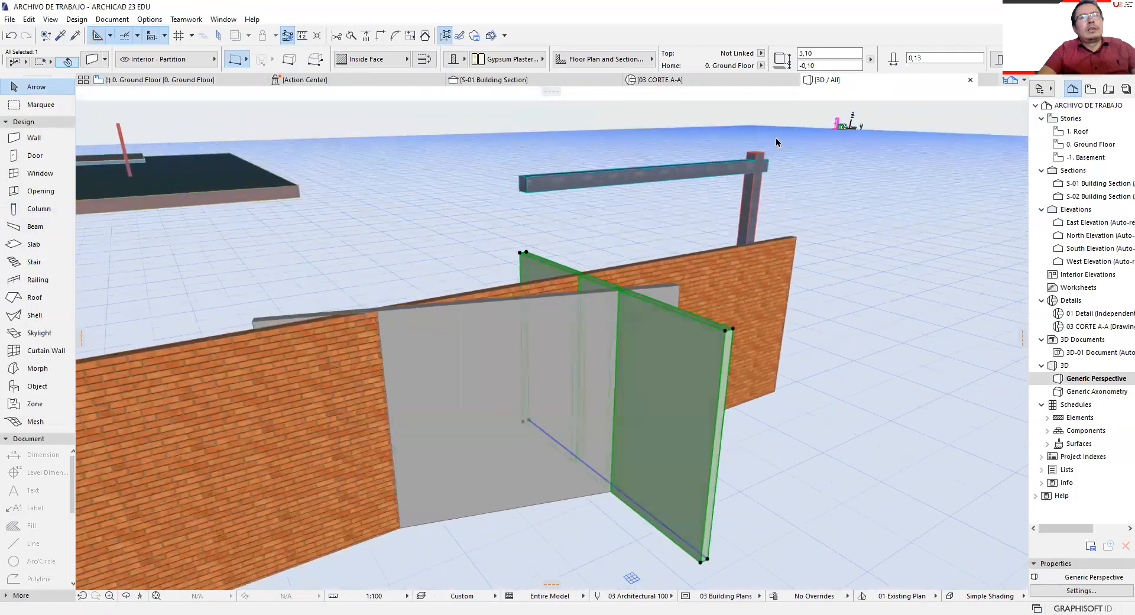
pyautogui.scroll(5, 776, 138)
pyautogui.scroll(5, 746, 195)
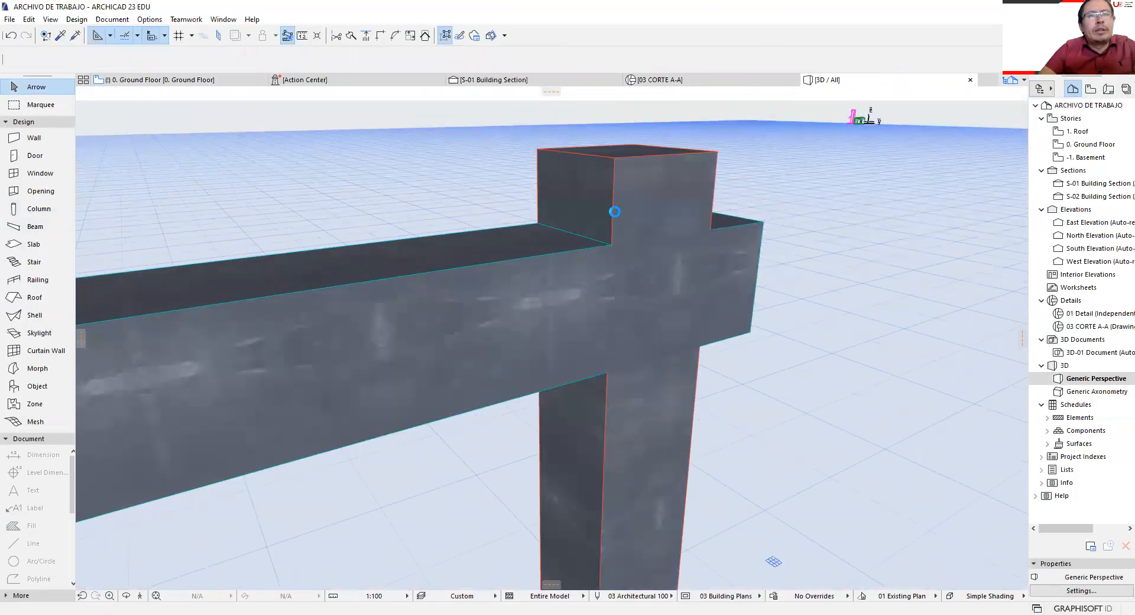
pyautogui.click(615, 212)
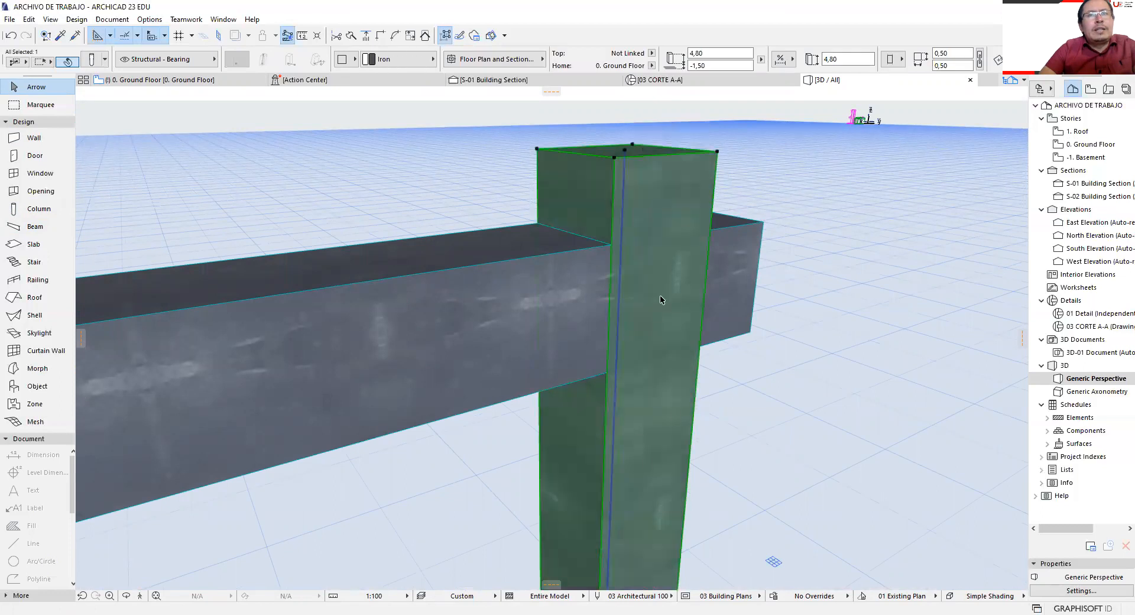
pyautogui.click(781, 398)
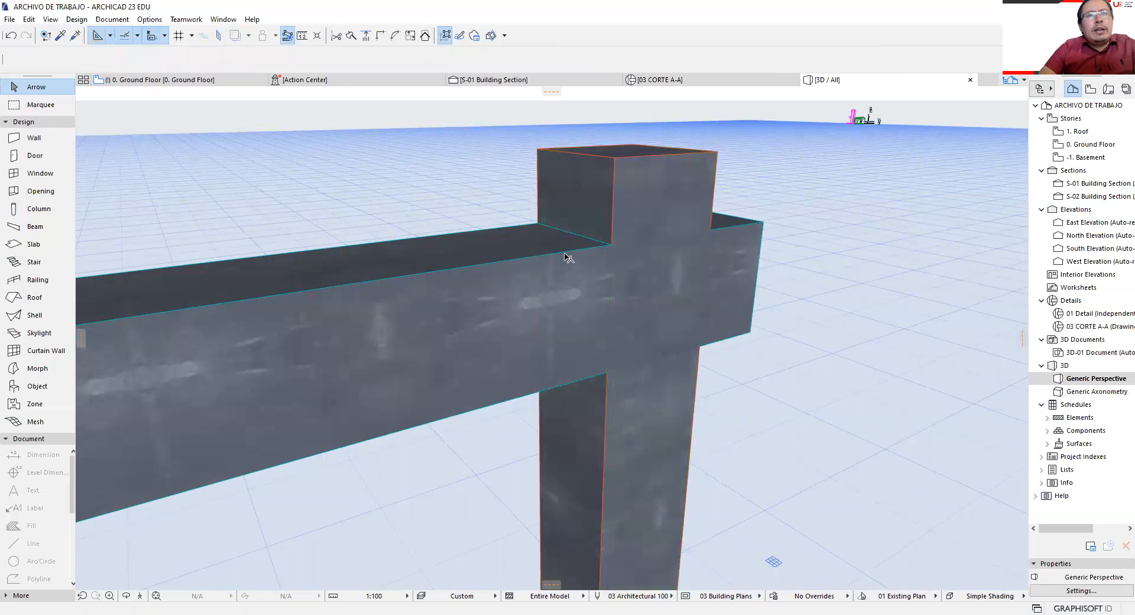
pyautogui.click(600, 286)
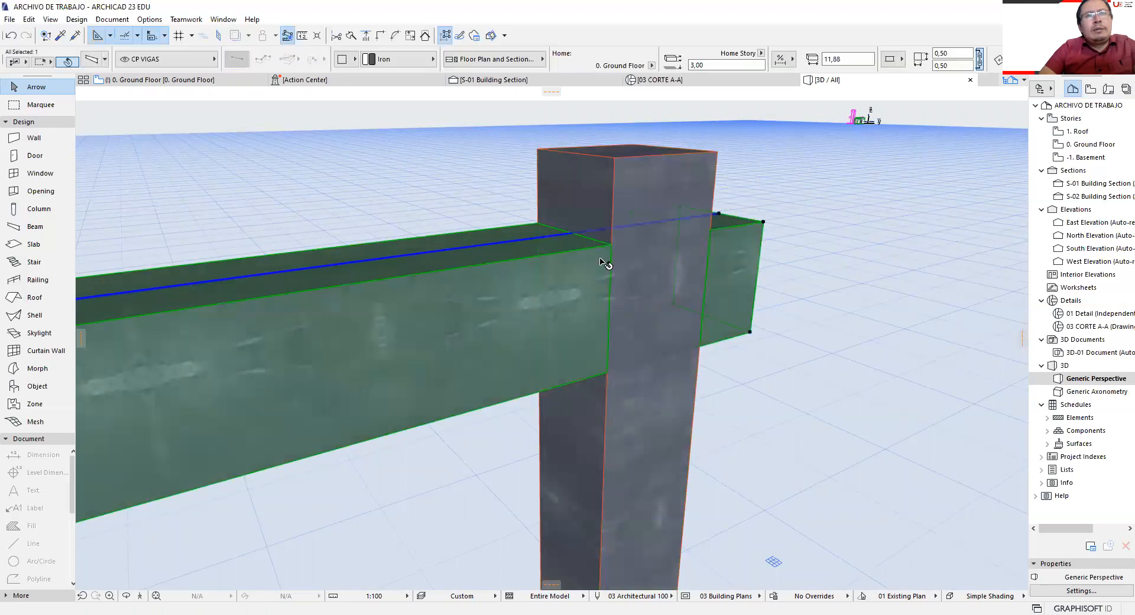
# Return to the ground floor plan and review the COLISION GEOMETRICA hierarchy notes, focusing on COLUMNA, VIGA and FORJADO.
pyautogui.click(182, 85)
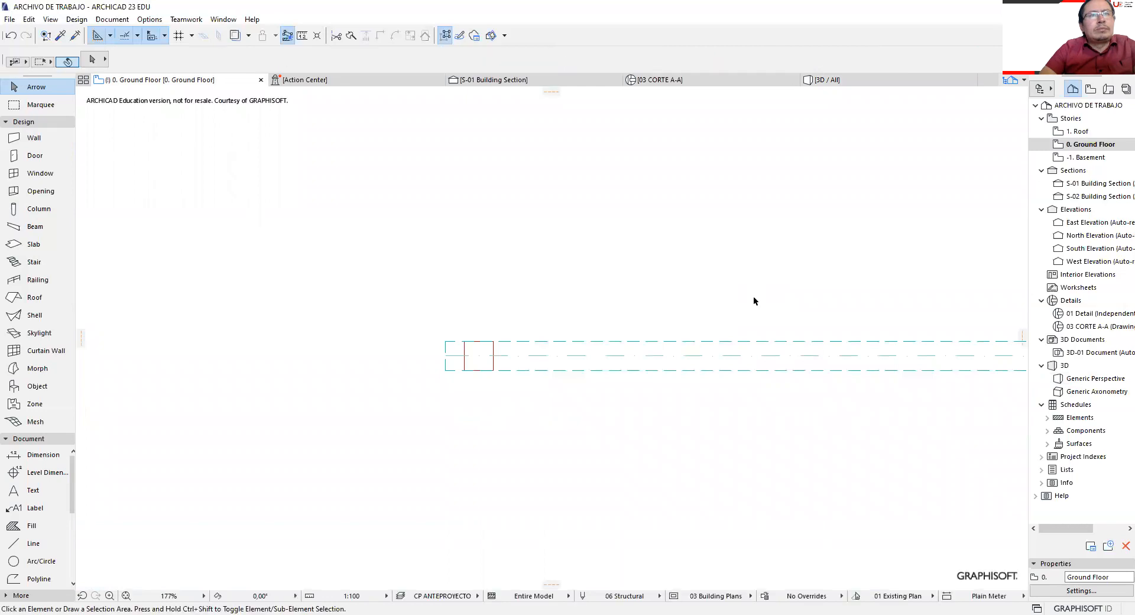
pyautogui.scroll(-4, 753, 297)
pyautogui.scroll(5, 440, 251)
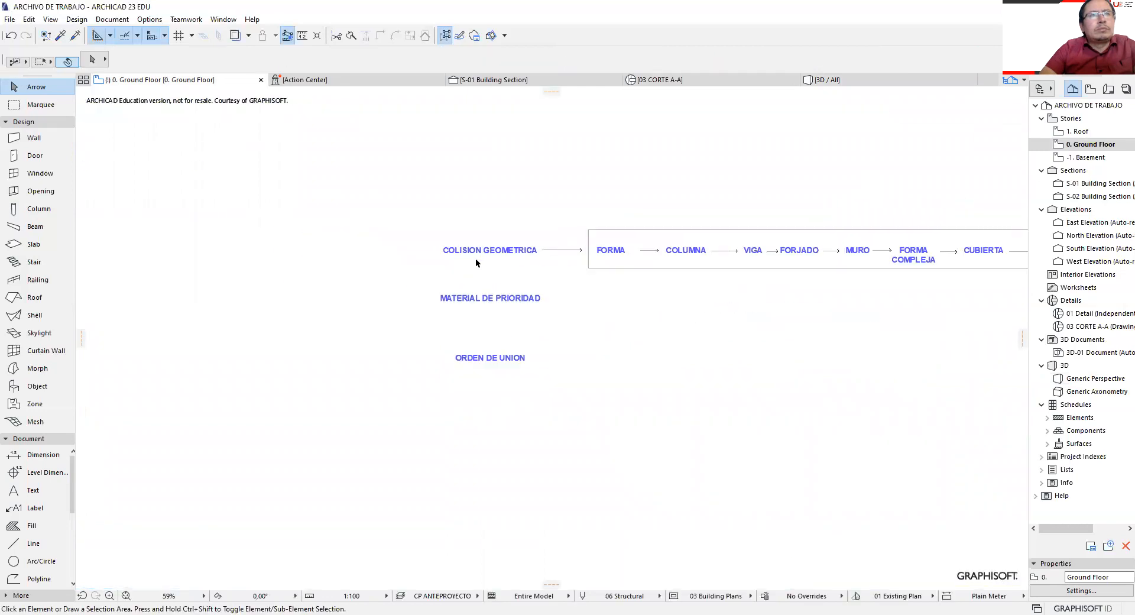
pyautogui.scroll(4, 512, 254)
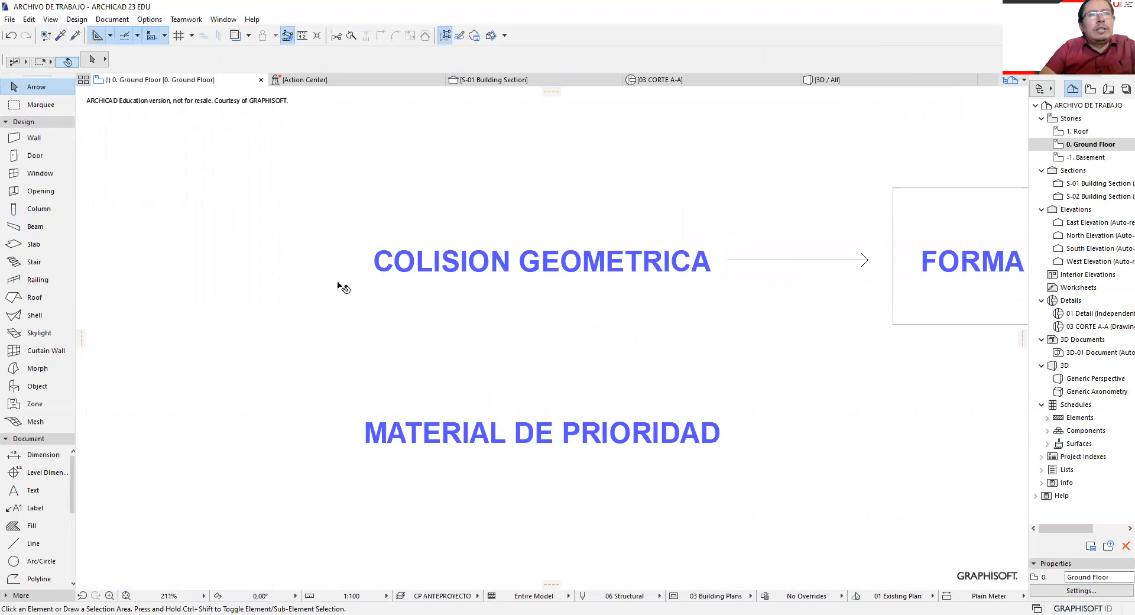
pyautogui.scroll(-7, 343, 286)
pyautogui.scroll(5, 690, 275)
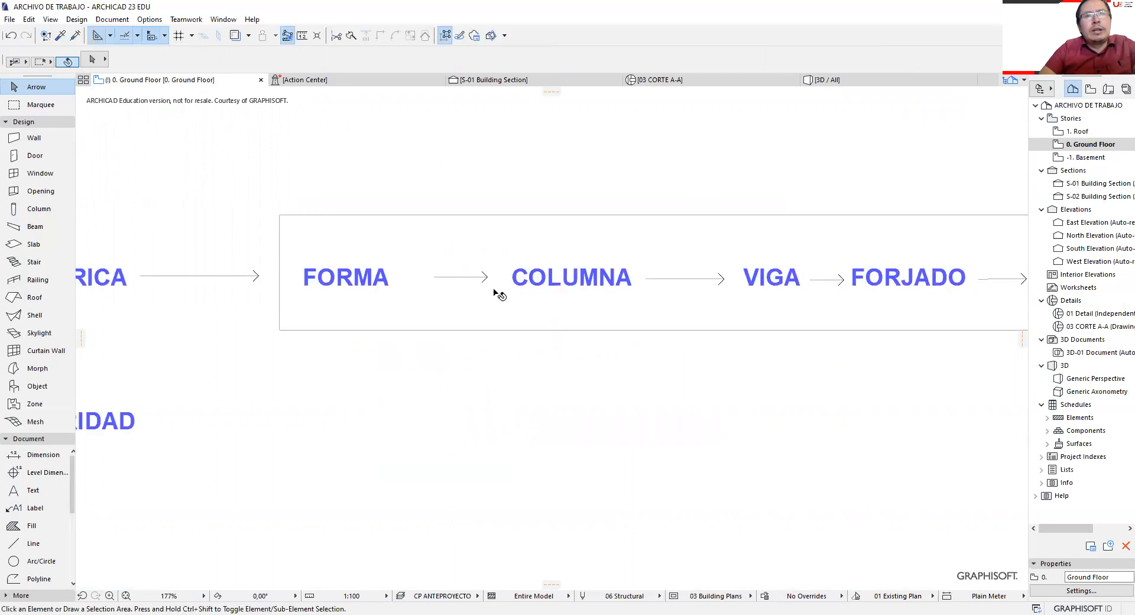
pyautogui.scroll(-3, 496, 294)
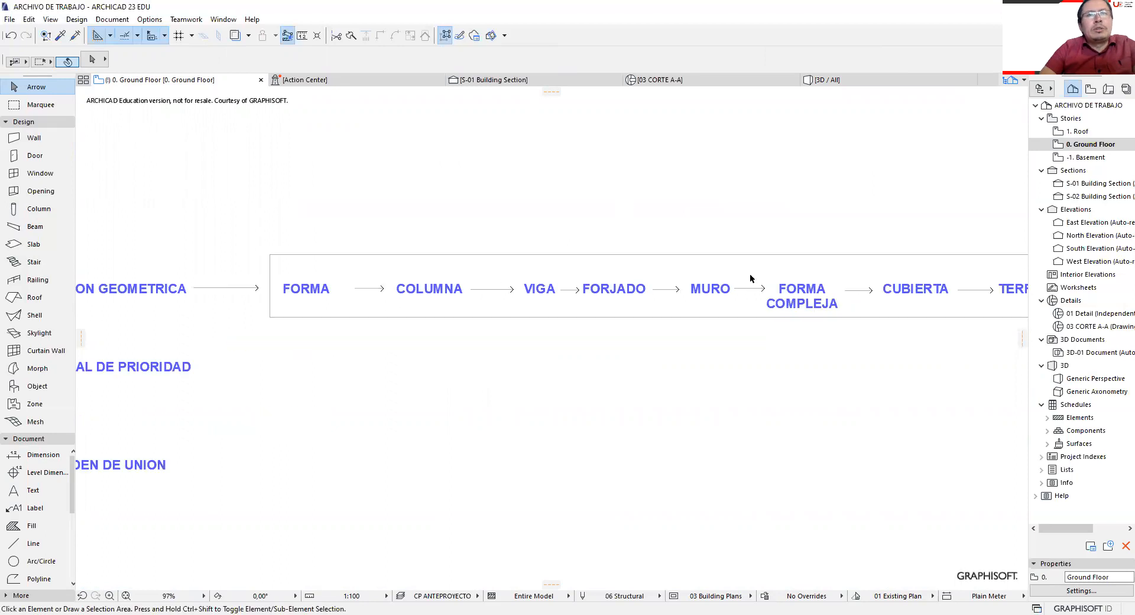
pyautogui.scroll(1, 750, 275)
# Draw a rectangular slab in the Iron building material, extending downward in plan from the beam's upper edge.
pyautogui.scroll(-8, 387, 295)
pyautogui.scroll(7, 609, 310)
pyautogui.scroll(1, 531, 343)
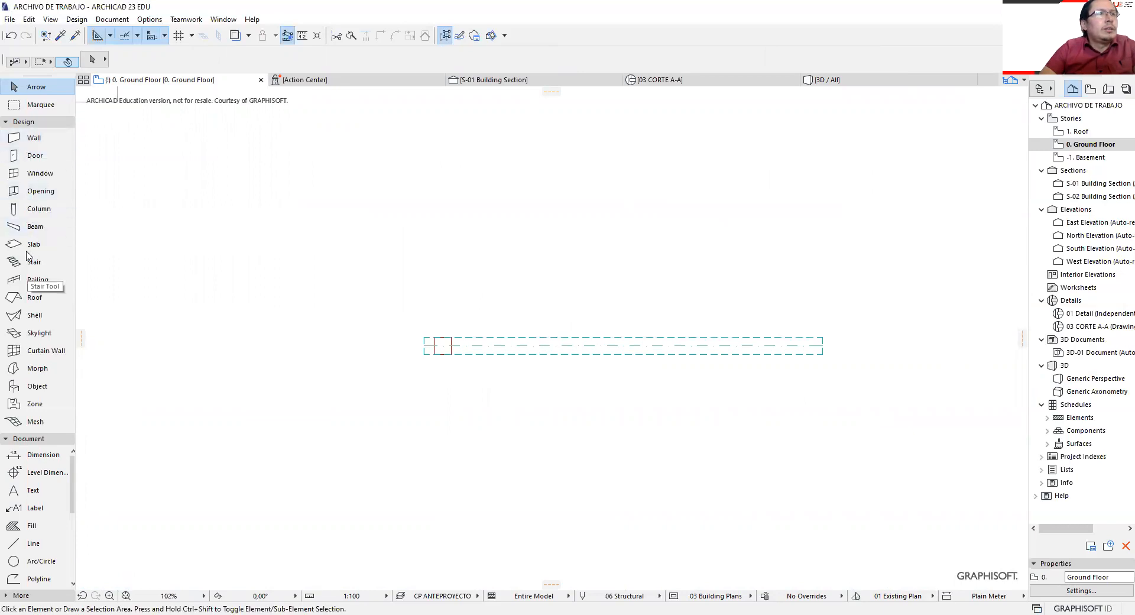
pyautogui.click(61, 245)
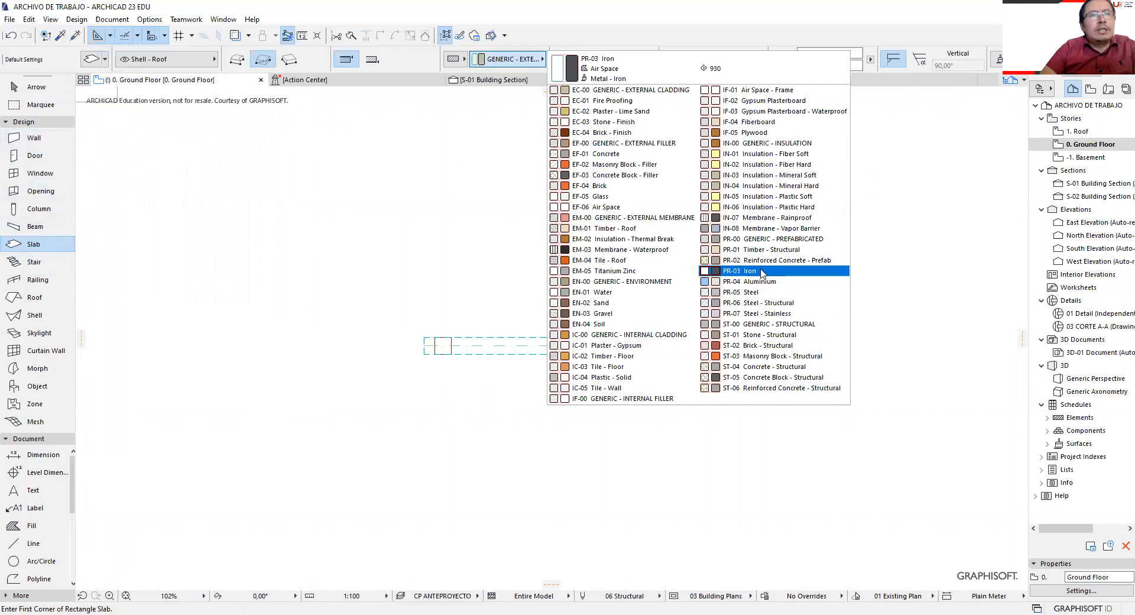
pyautogui.click(763, 272)
pyautogui.click(477, 337)
pyautogui.click(694, 460)
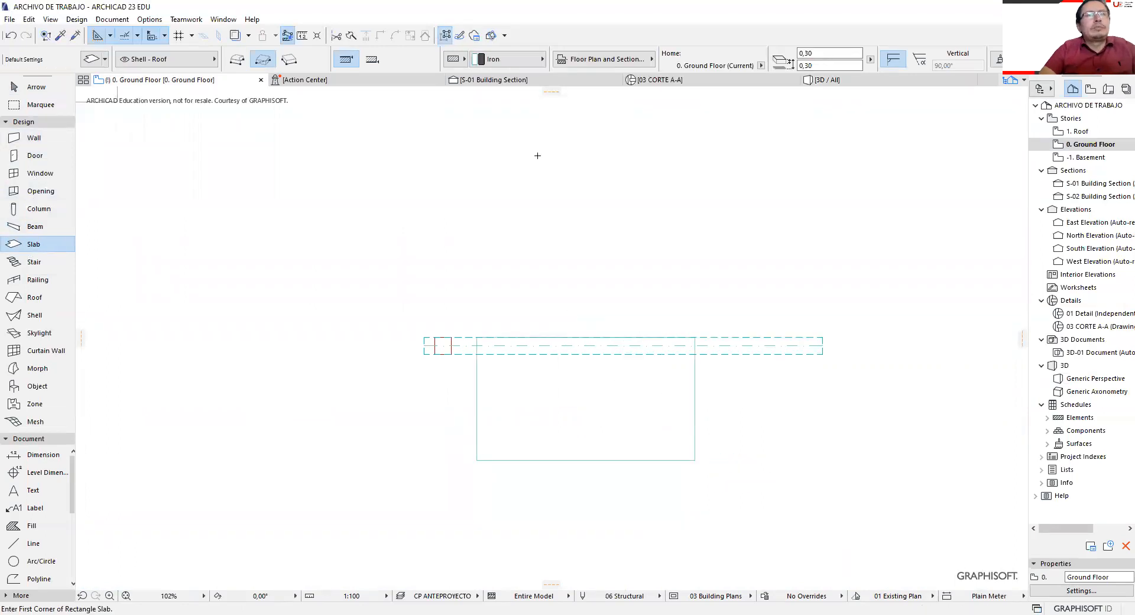
pyautogui.press('Escape')
# Select the slab in the 3D view and move it vertically up to elevation 3,00, so that it intersects the beam.
pyautogui.press('F3')
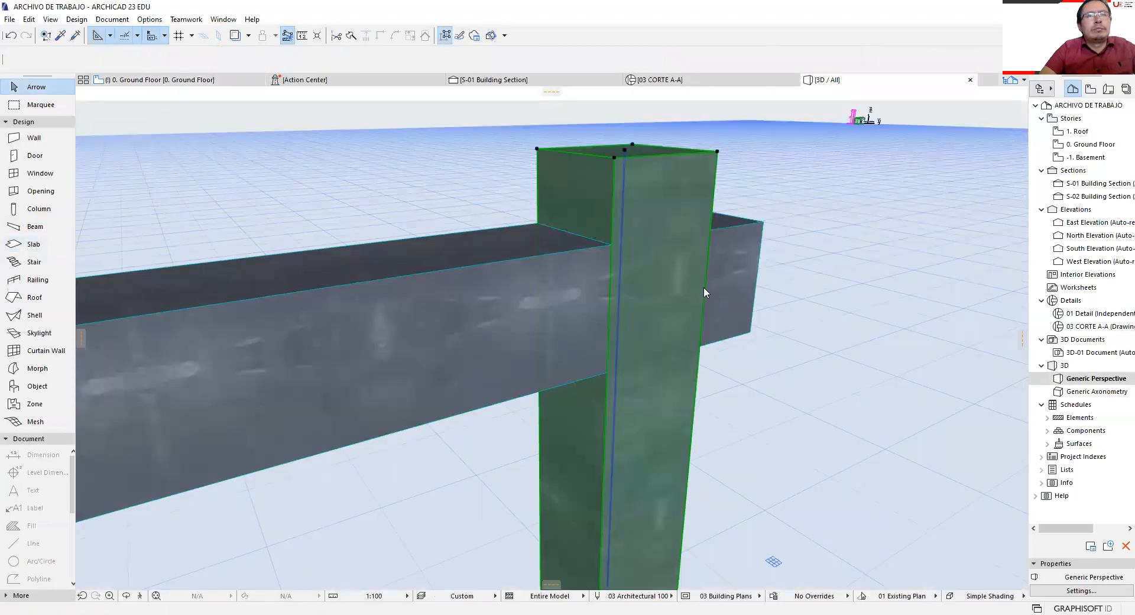
pyautogui.click(703, 287)
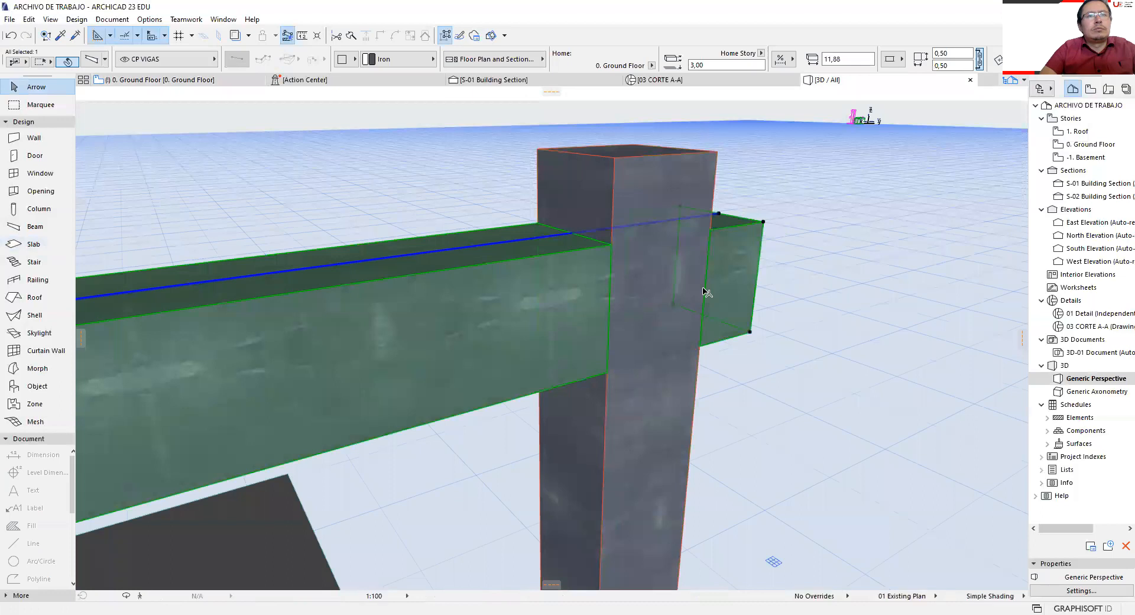
pyautogui.scroll(-8, 746, 382)
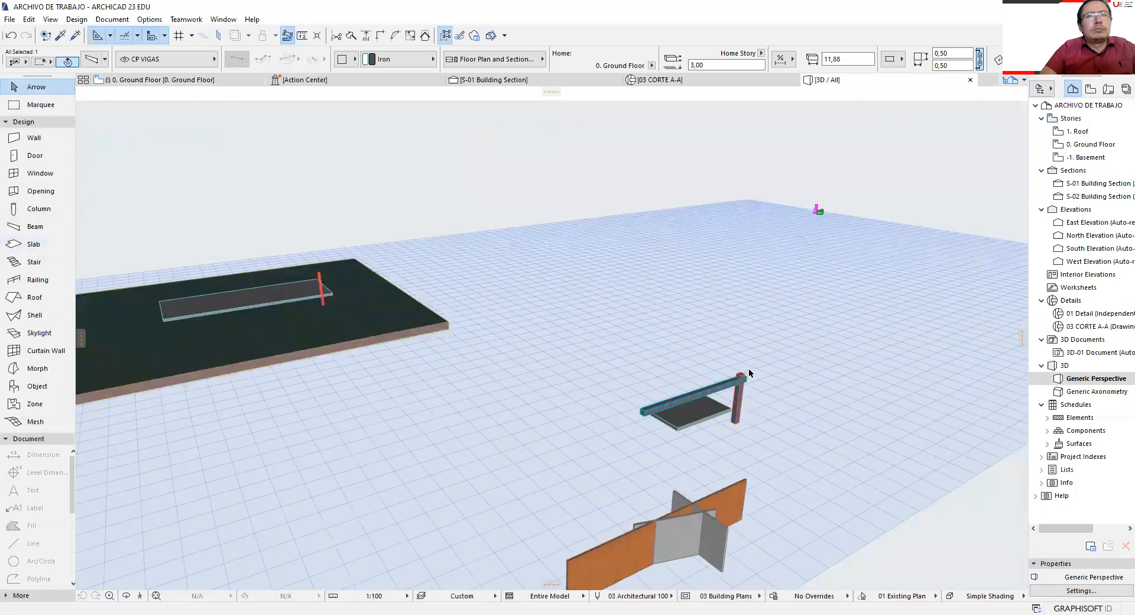
pyautogui.press('Escape')
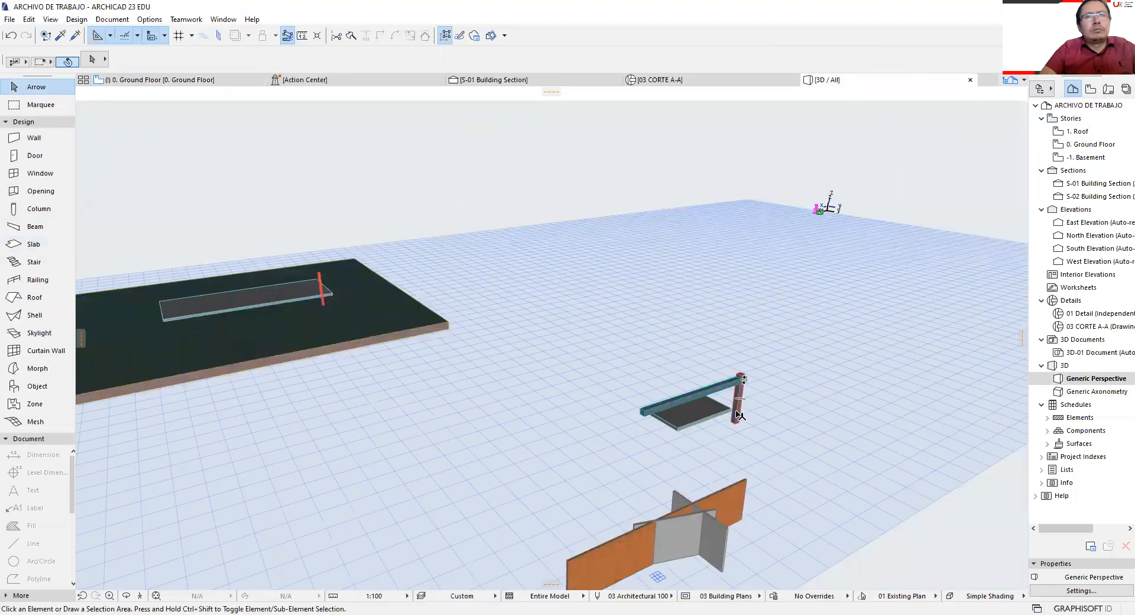
pyautogui.scroll(2, 739, 415)
pyautogui.click(740, 412)
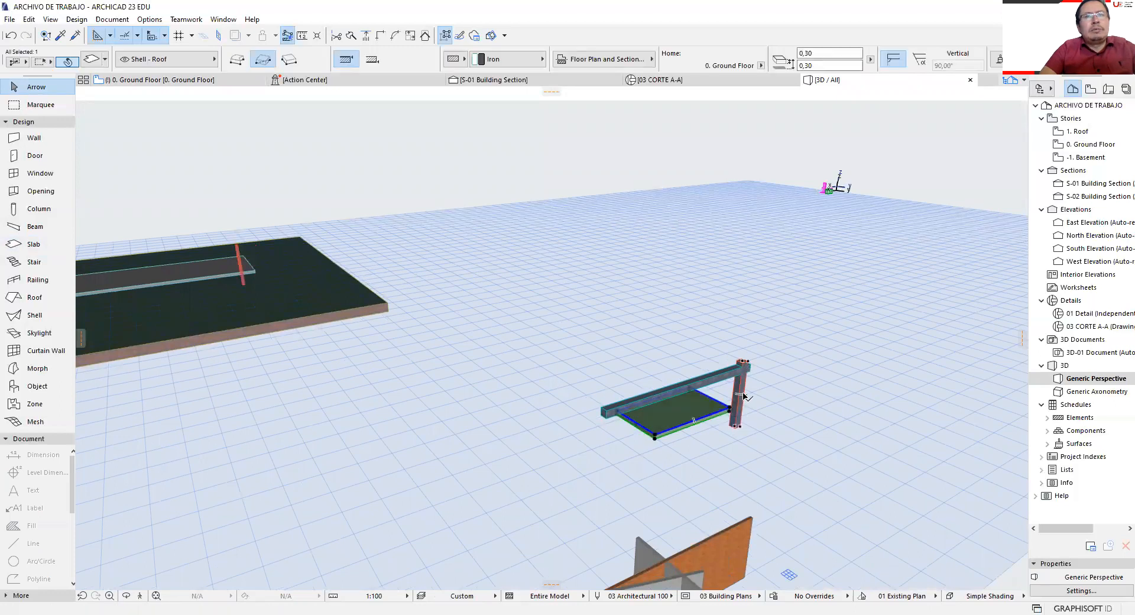
pyautogui.scroll(5, 742, 402)
pyautogui.click(704, 424)
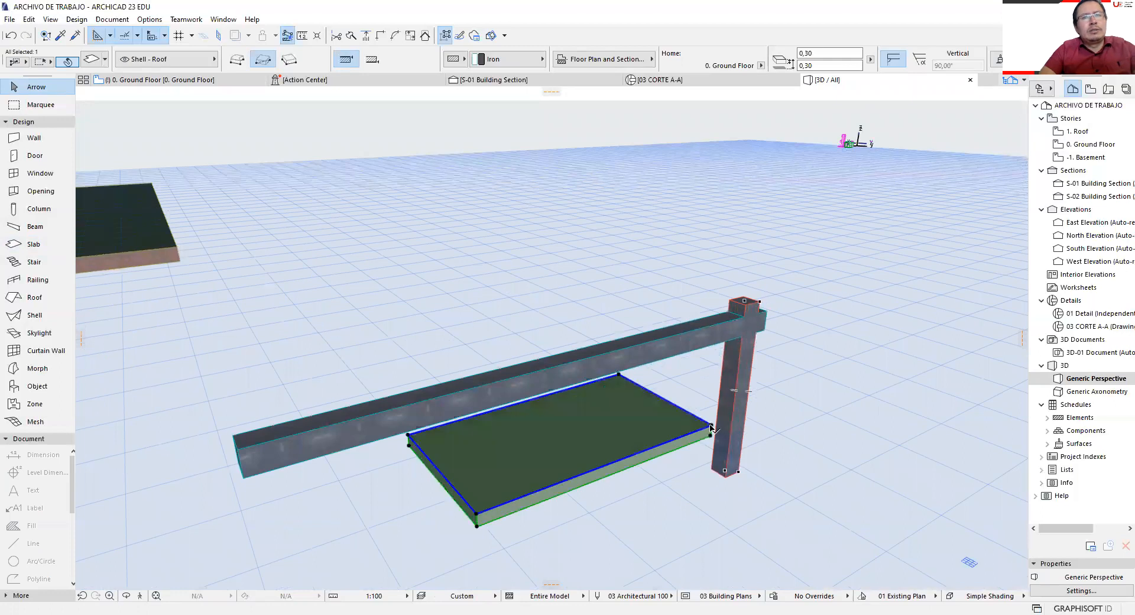
pyautogui.hotkey('ctrl', 'd')
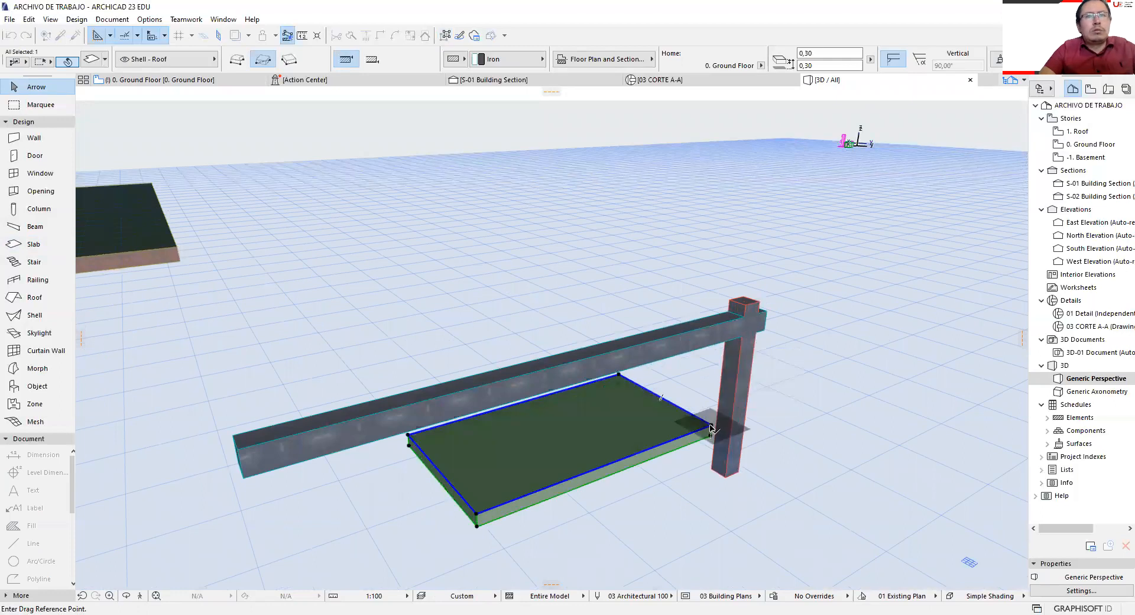
pyautogui.click(712, 427)
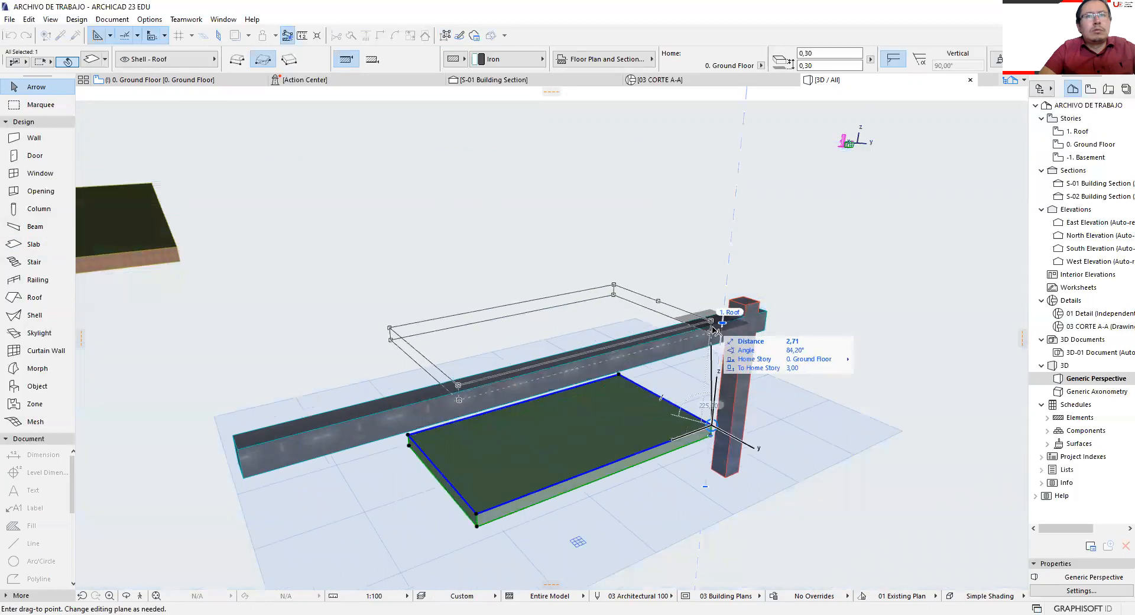
pyautogui.click(715, 327)
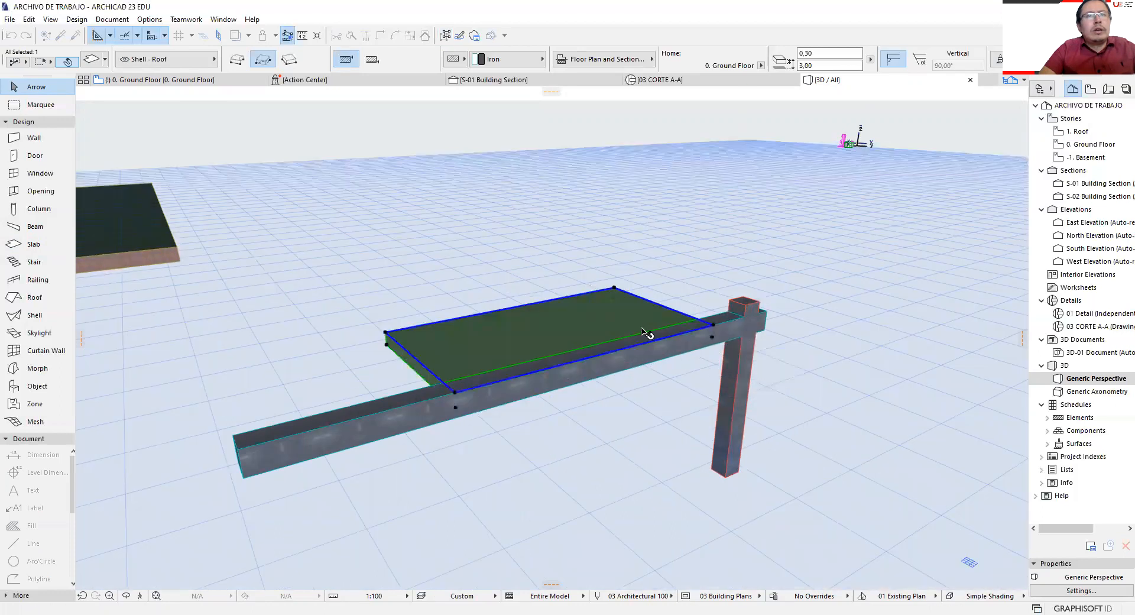
pyautogui.press('Escape')
# Inspect the slab and beam intersection up close with the slab selected.
pyautogui.scroll(4, 685, 325)
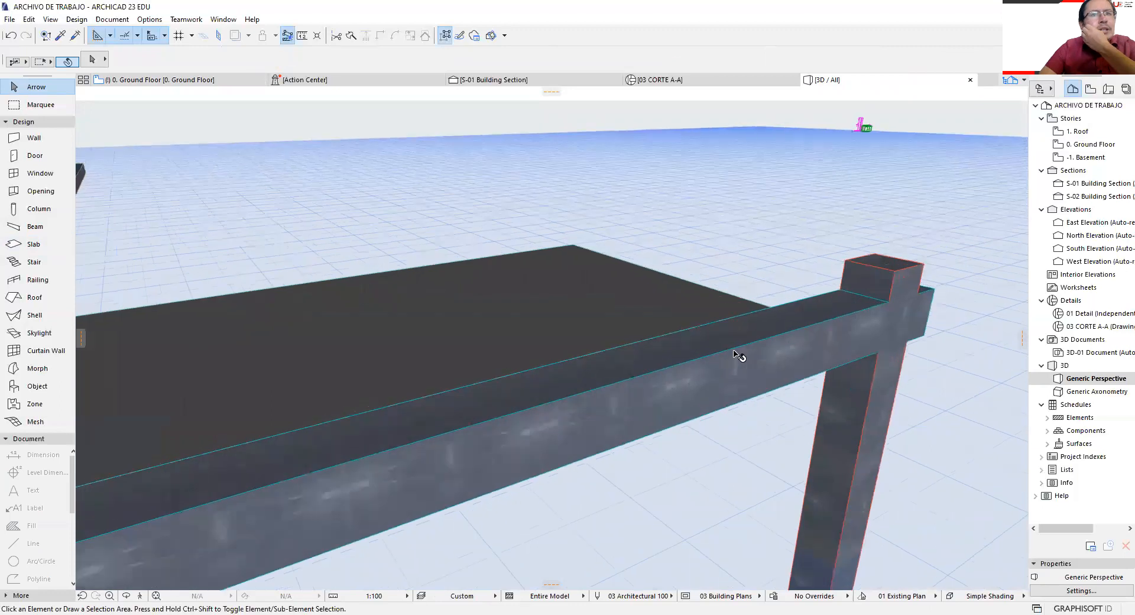
pyautogui.scroll(-1, 734, 315)
pyautogui.click(707, 296)
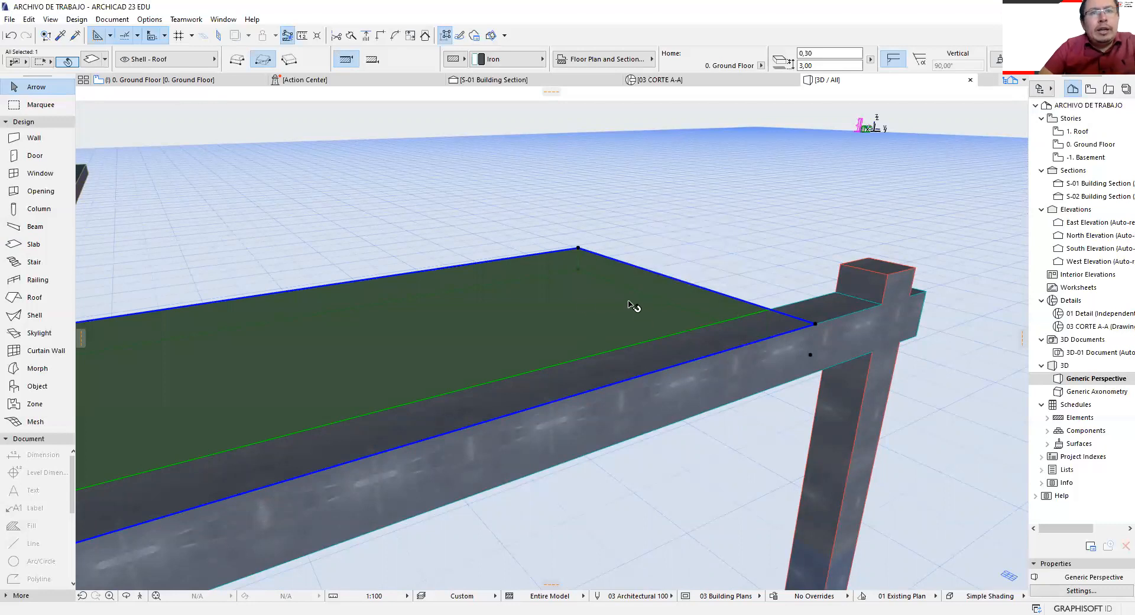
# Return to the ground floor plan and review the COLISION GEOMETRICA hierarchy, focusing on the VIGA and FORJADO order.
pyautogui.click(181, 80)
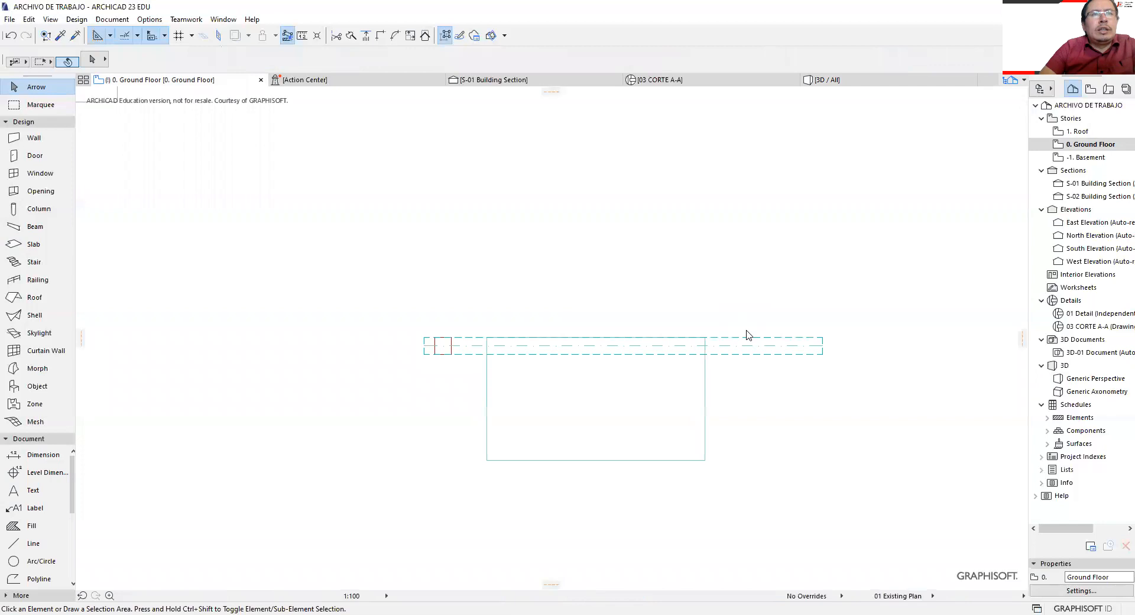
pyautogui.scroll(5, 222, 254)
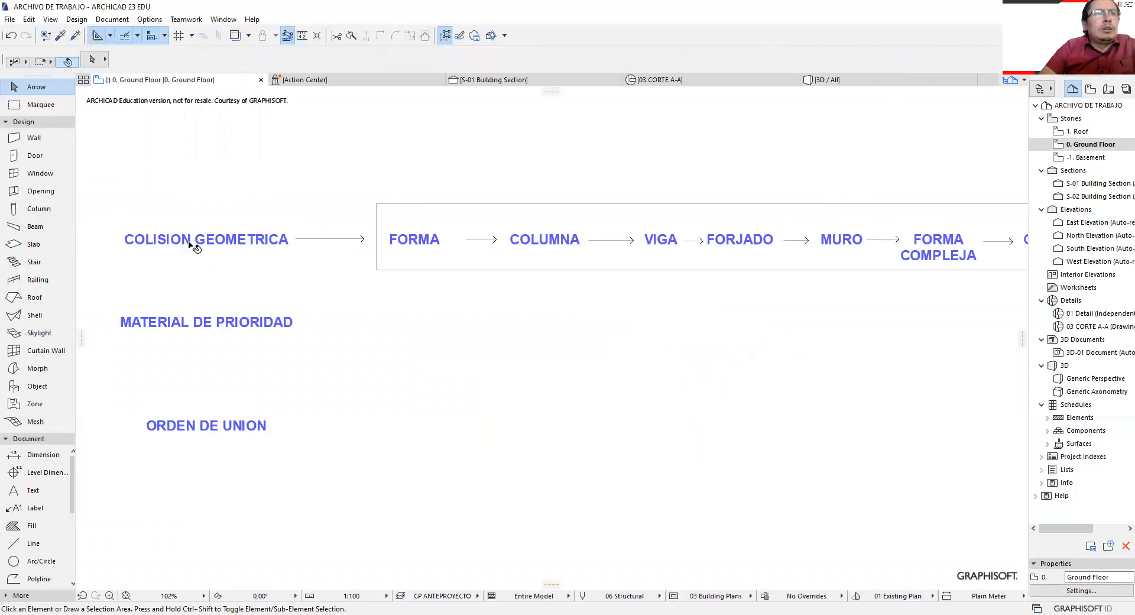
pyautogui.scroll(-3, 648, 255)
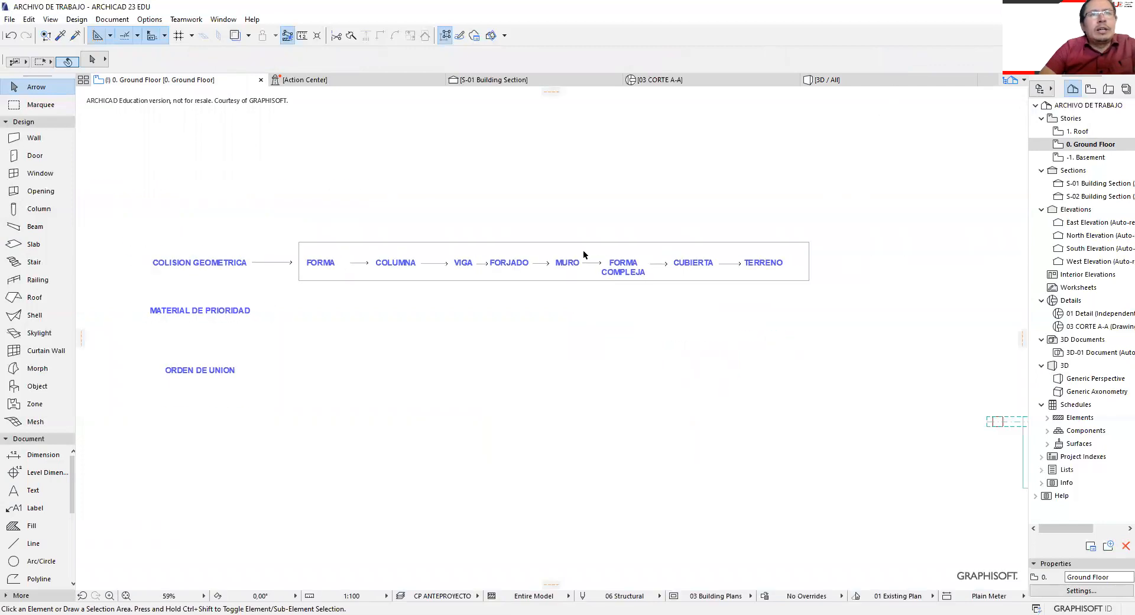
pyautogui.scroll(2, 583, 249)
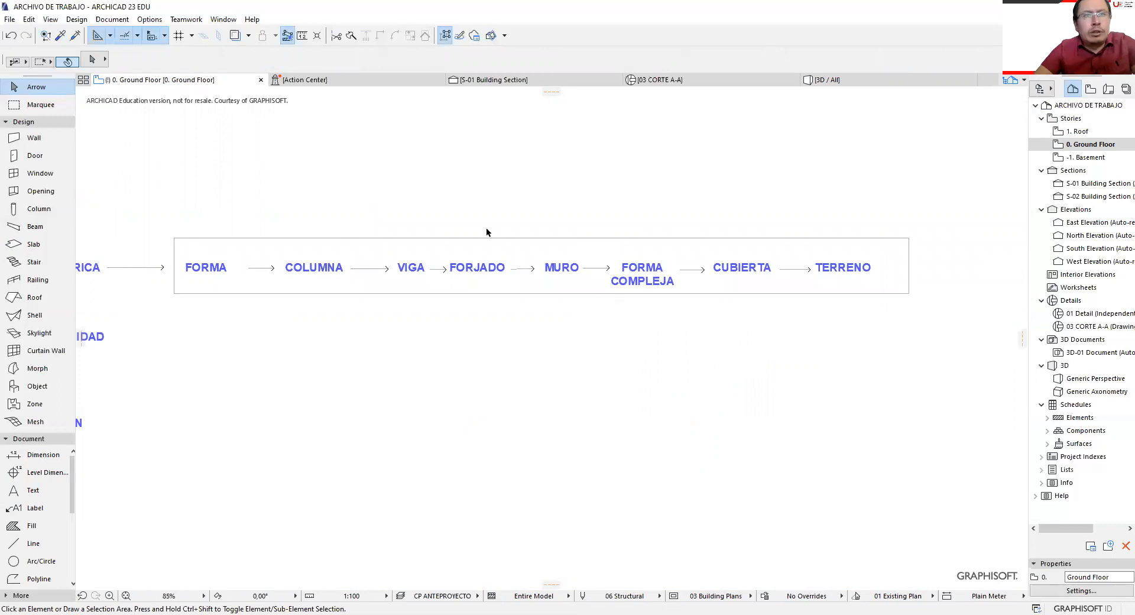
pyautogui.scroll(-7, 313, 170)
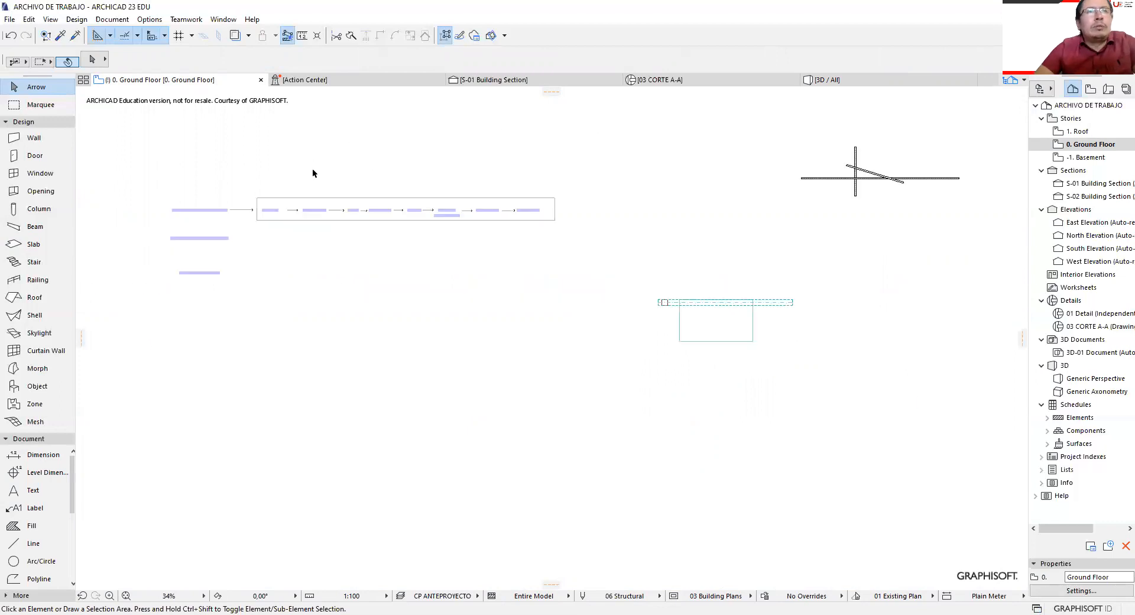
# Set the horizontal beam's building material to Brick in the ground floor plan.
pyautogui.scroll(6, 642, 249)
pyautogui.scroll(2, 645, 252)
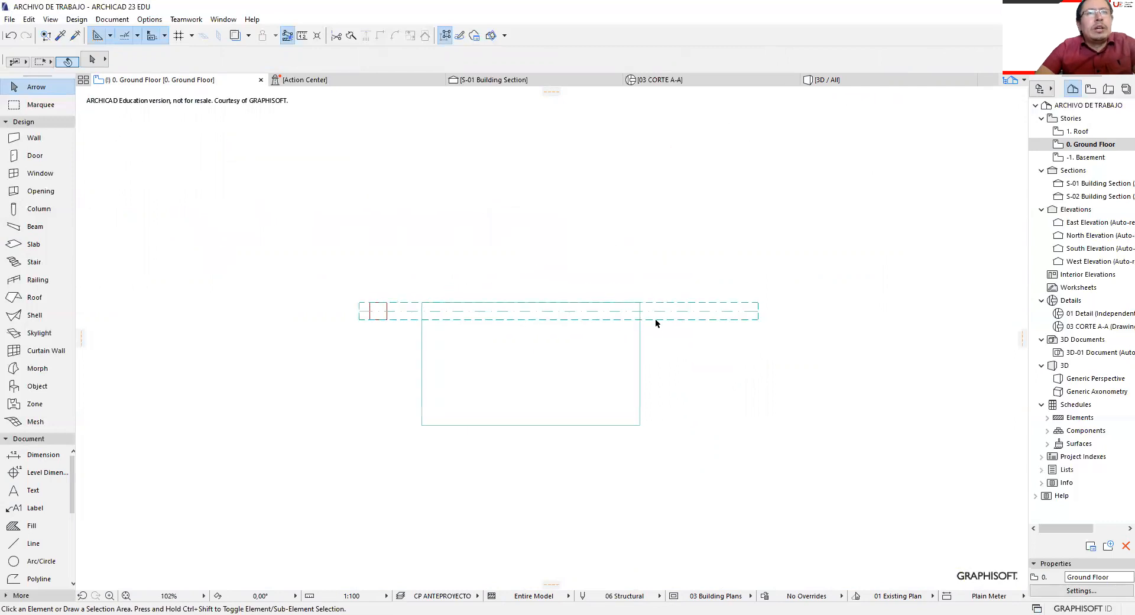
pyautogui.click(674, 320)
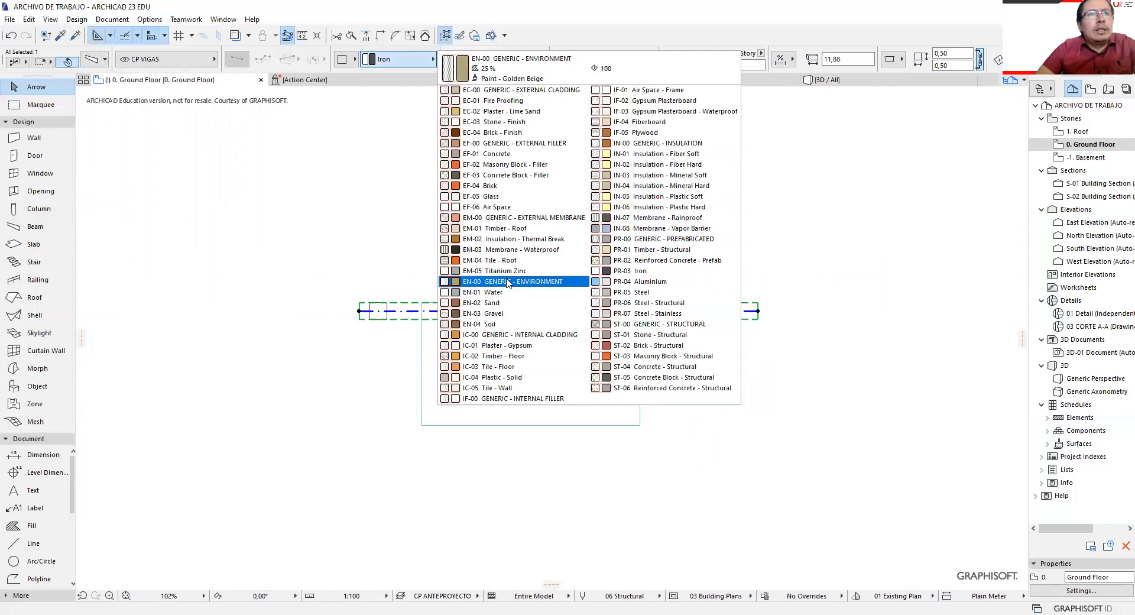
pyautogui.click(489, 187)
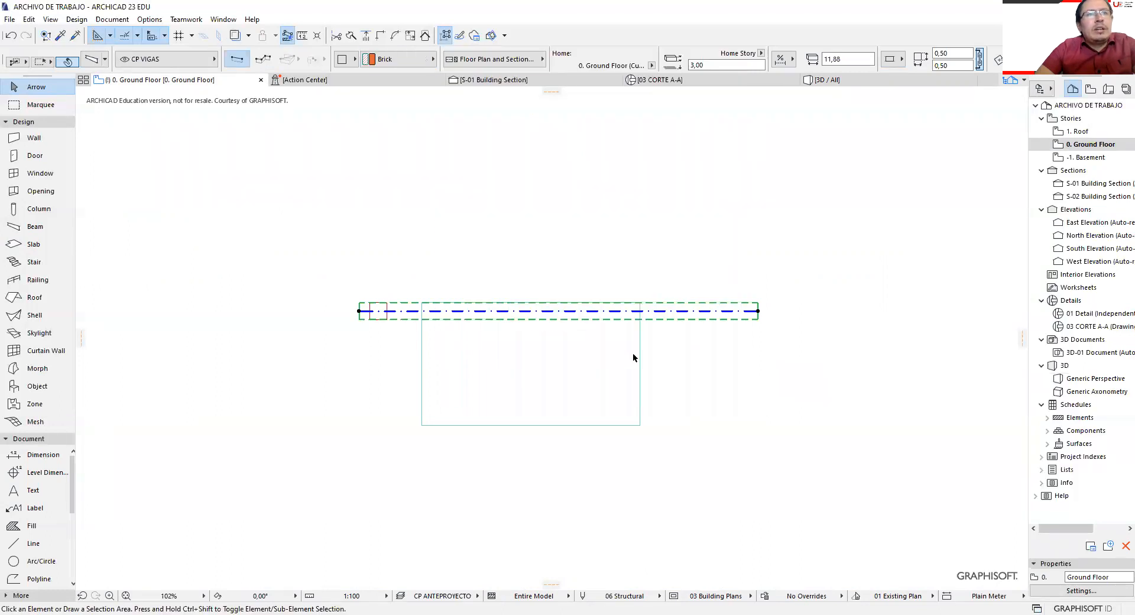
pyautogui.click(648, 332)
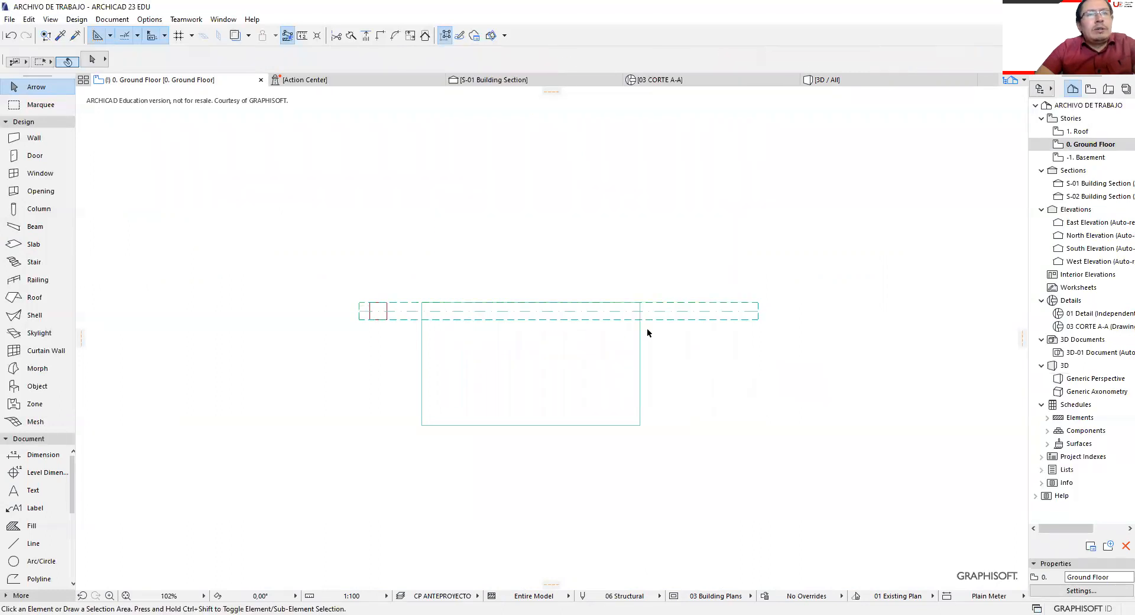
# Examine the intersection of the Iron slab and the Brick beam in the 3D view, selecting each element in turn.
pyautogui.click(825, 80)
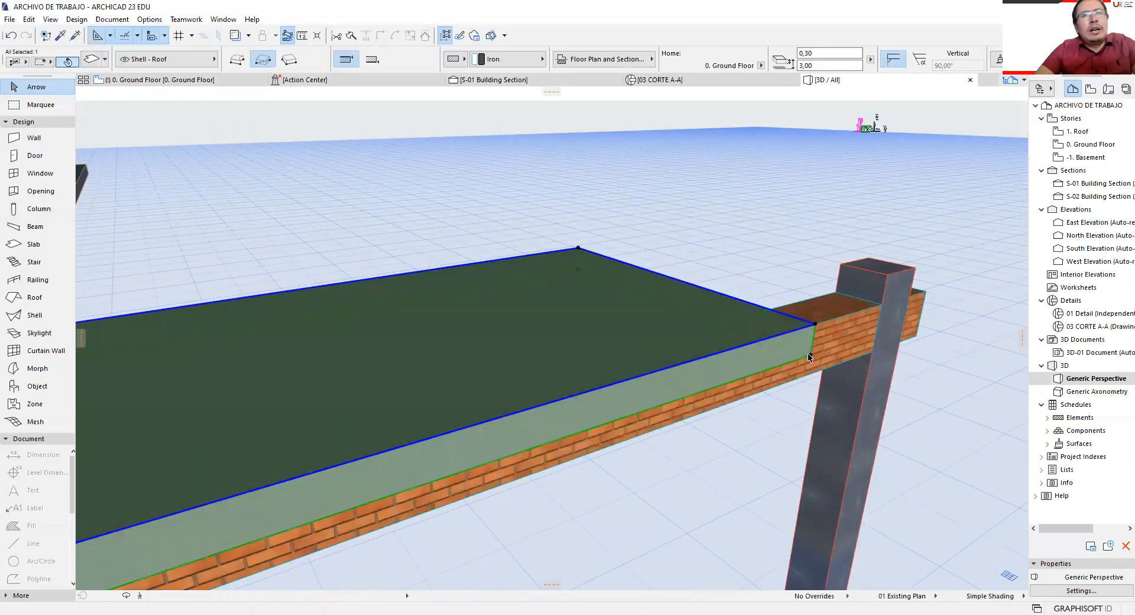
pyautogui.press('Escape')
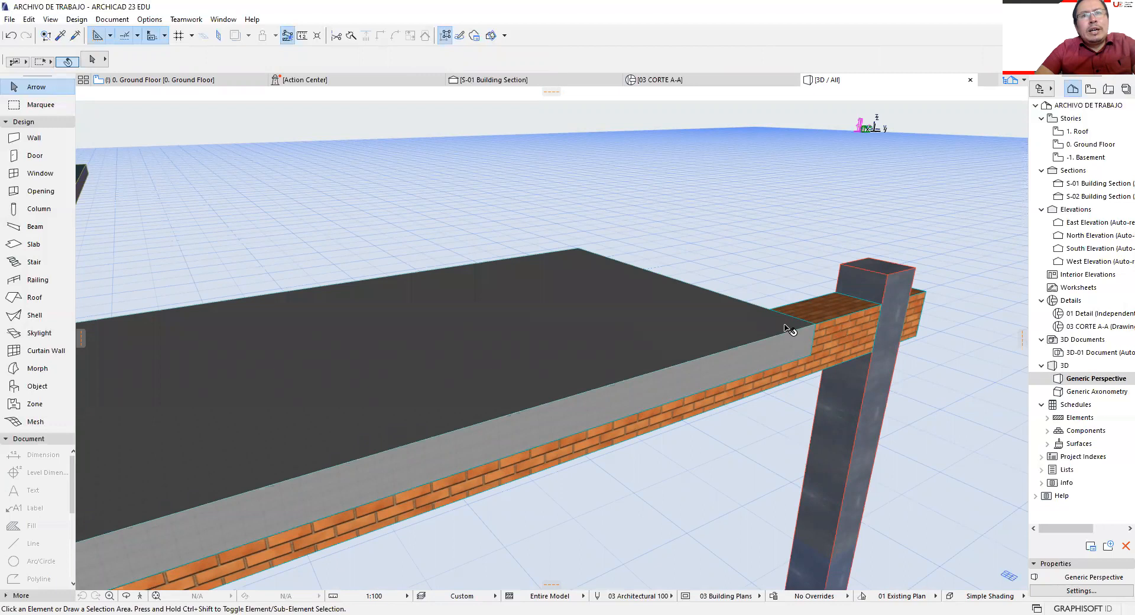
pyautogui.click(687, 285)
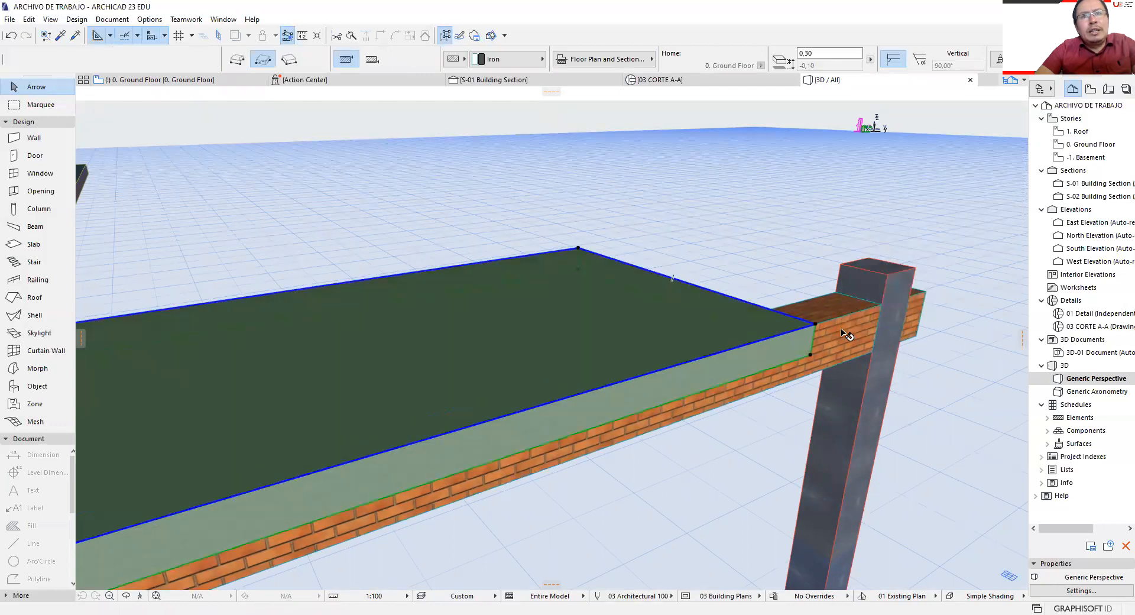
pyautogui.click(833, 328)
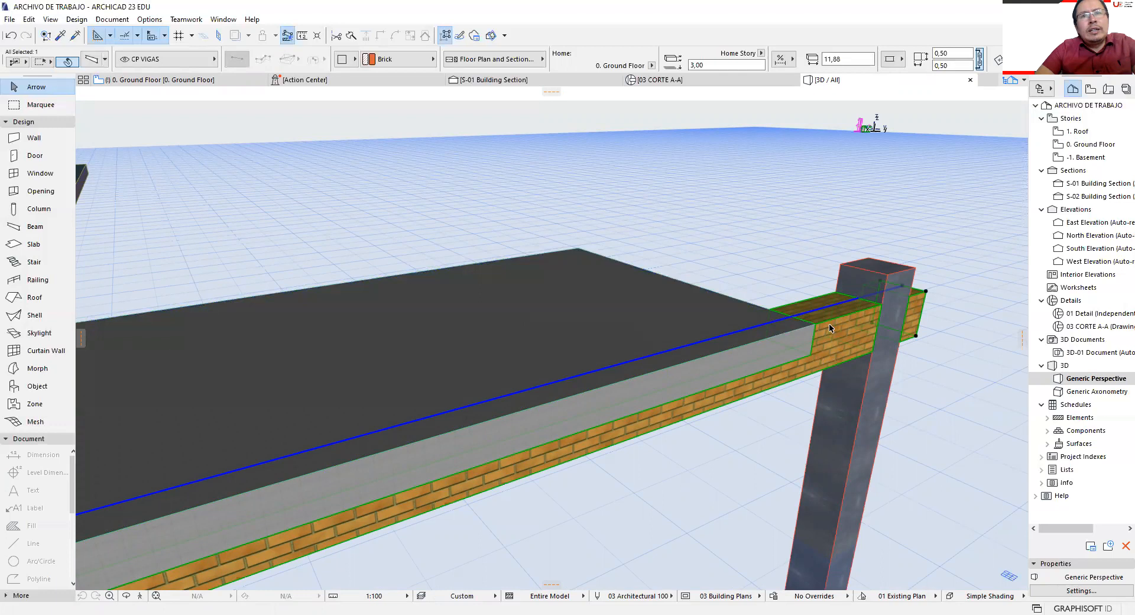
pyautogui.click(835, 355)
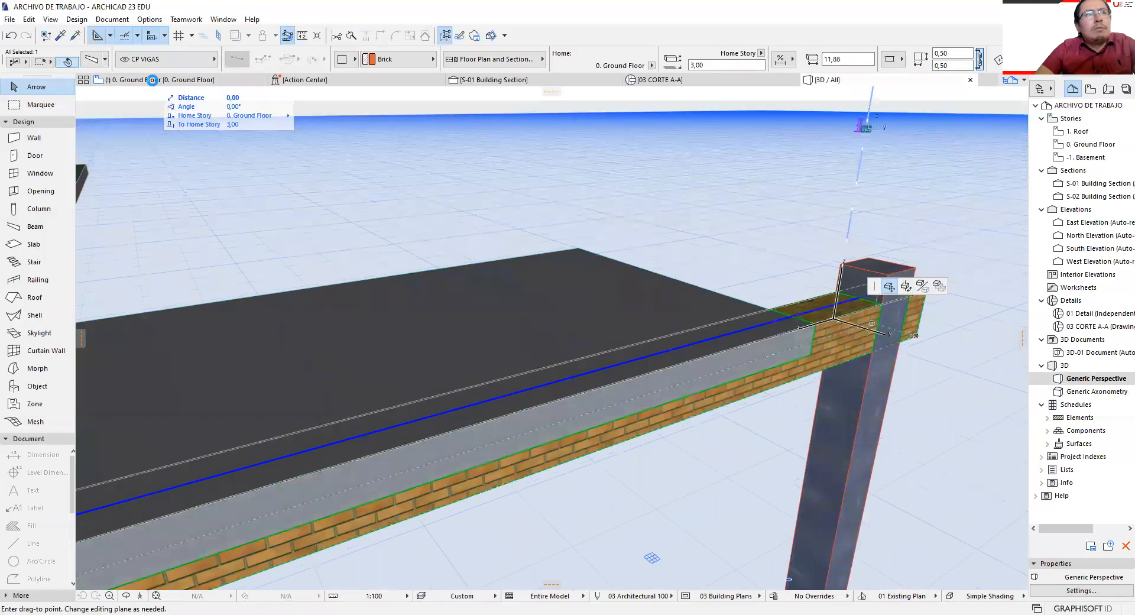
# Review the COLISION GEOMETRICA and MATERIAL DE PRIORIDAD notes on the ground floor plan and go back to the 3D view.
pyautogui.click(169, 80)
pyautogui.press('Escape')
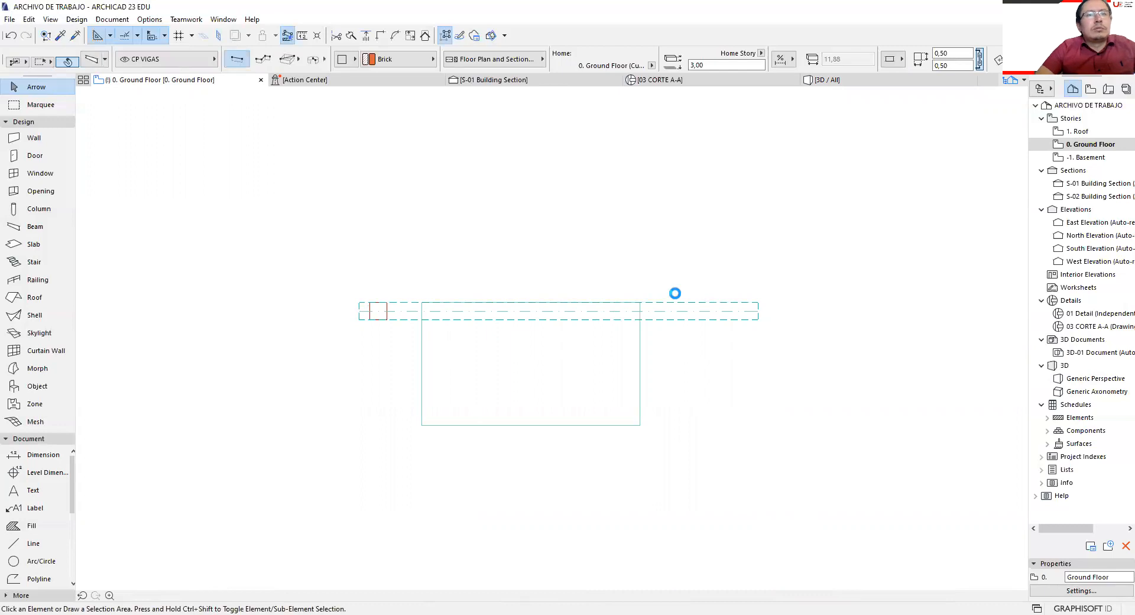
pyautogui.scroll(-2, 662, 296)
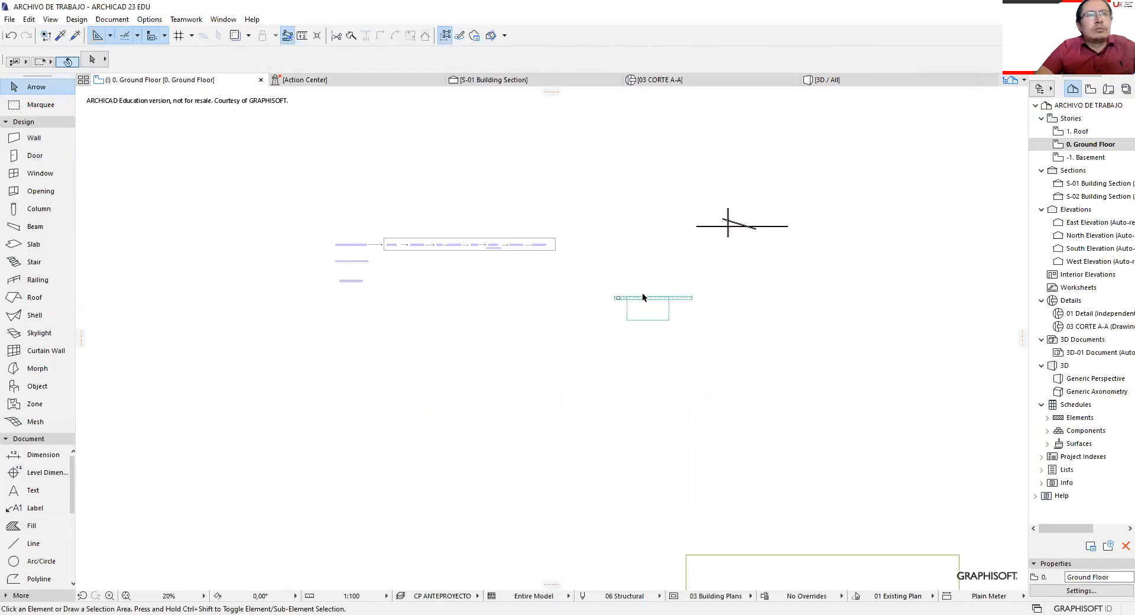
pyautogui.scroll(6, 384, 272)
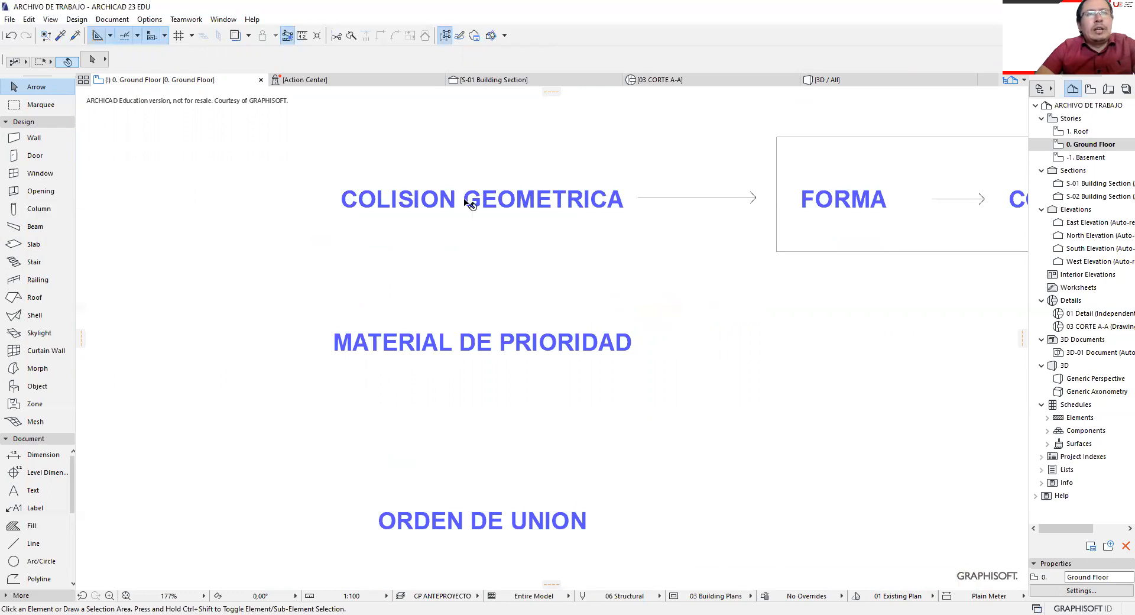
pyautogui.click(858, 83)
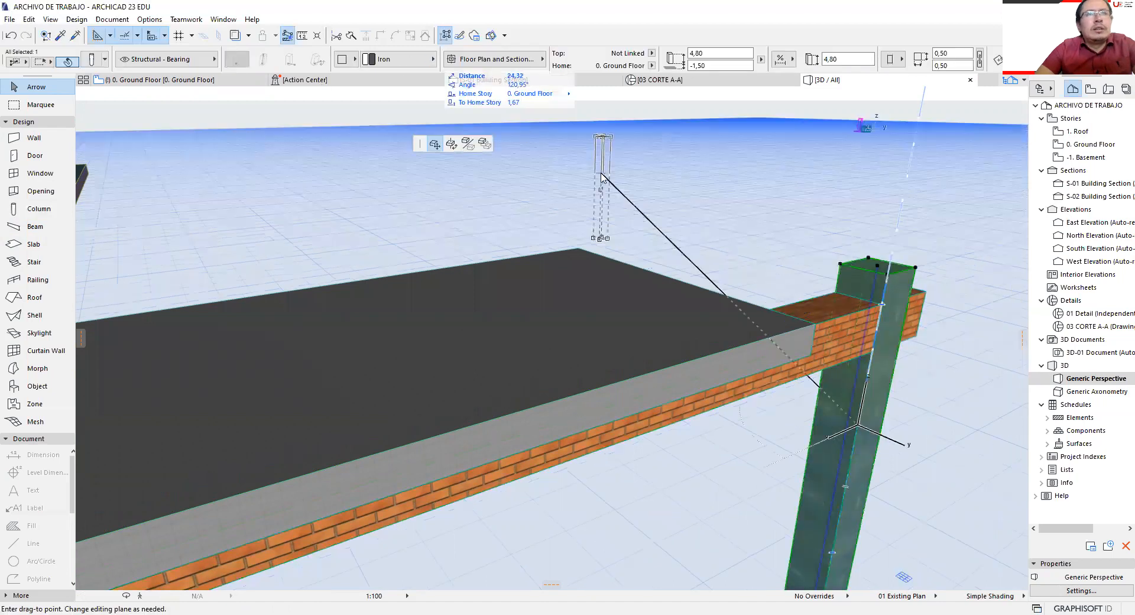
pyautogui.click(399, 59)
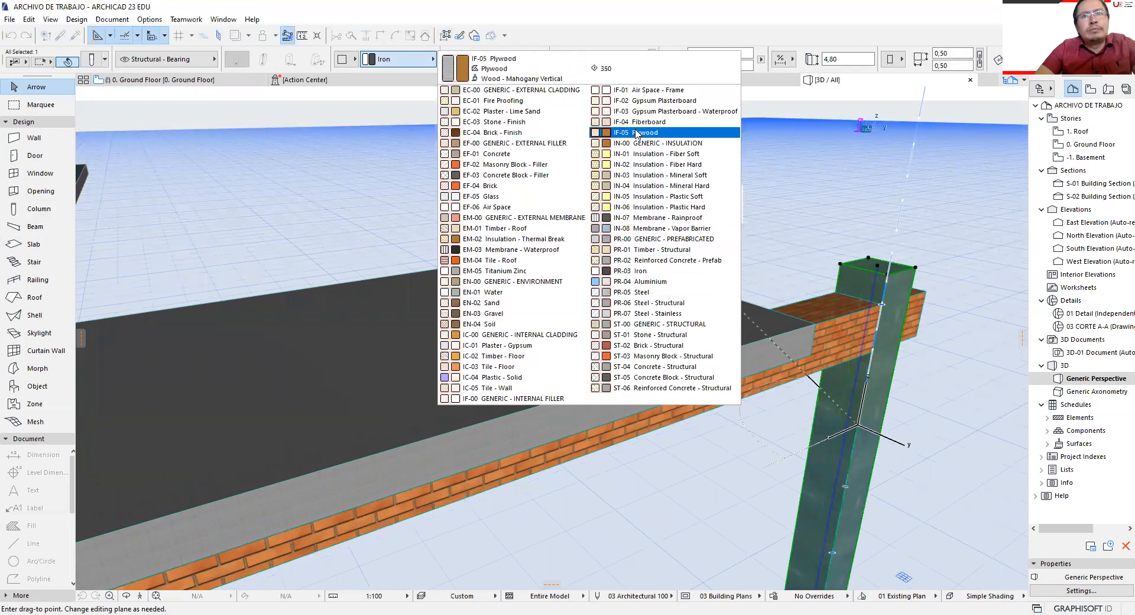
pyautogui.press('Escape')
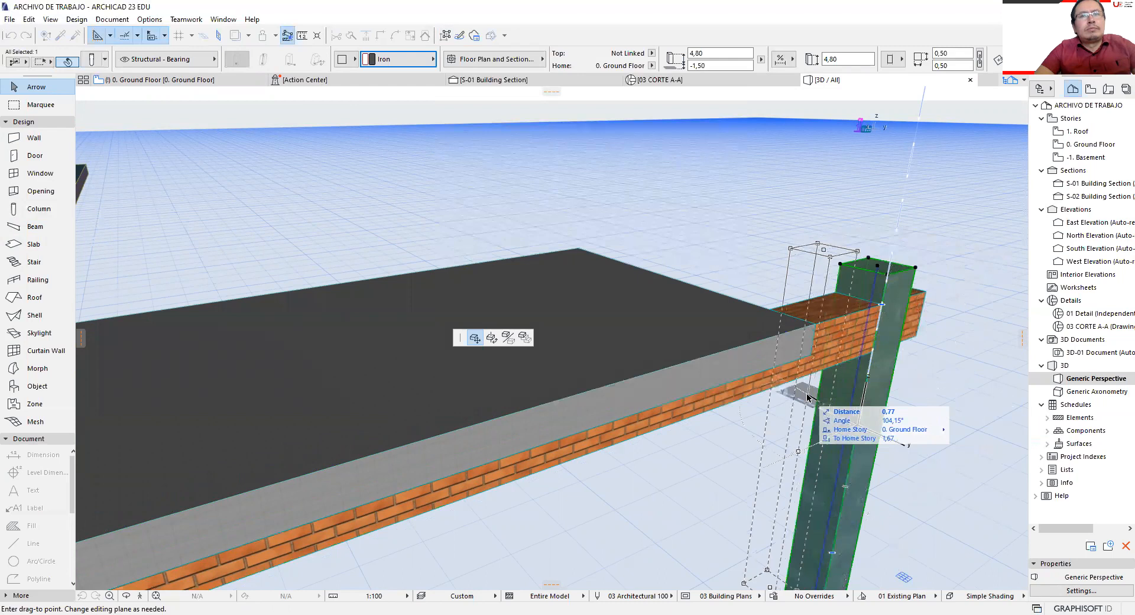
pyautogui.press('Escape')
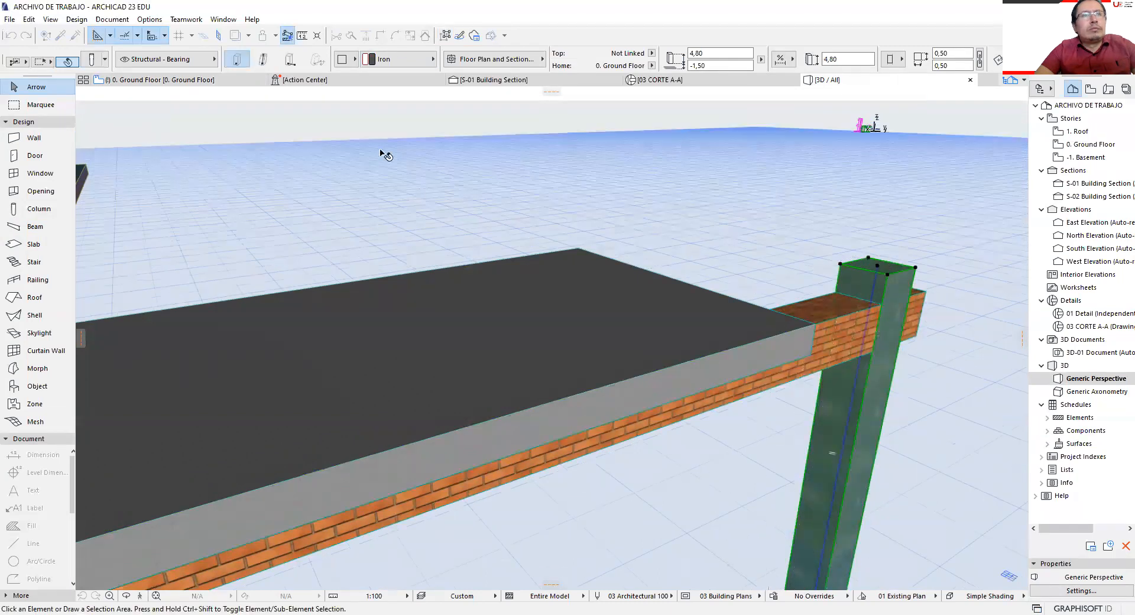
pyautogui.press('Escape')
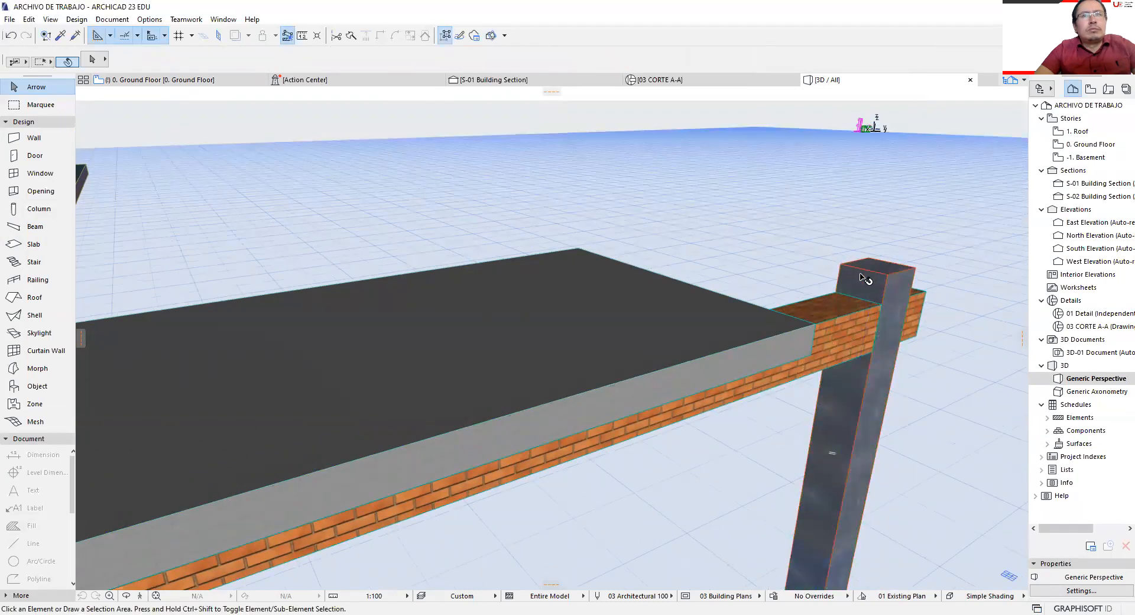
# Set the building material of the column crossing the brick beam to Plywood in the 3D view.
pyautogui.click(865, 279)
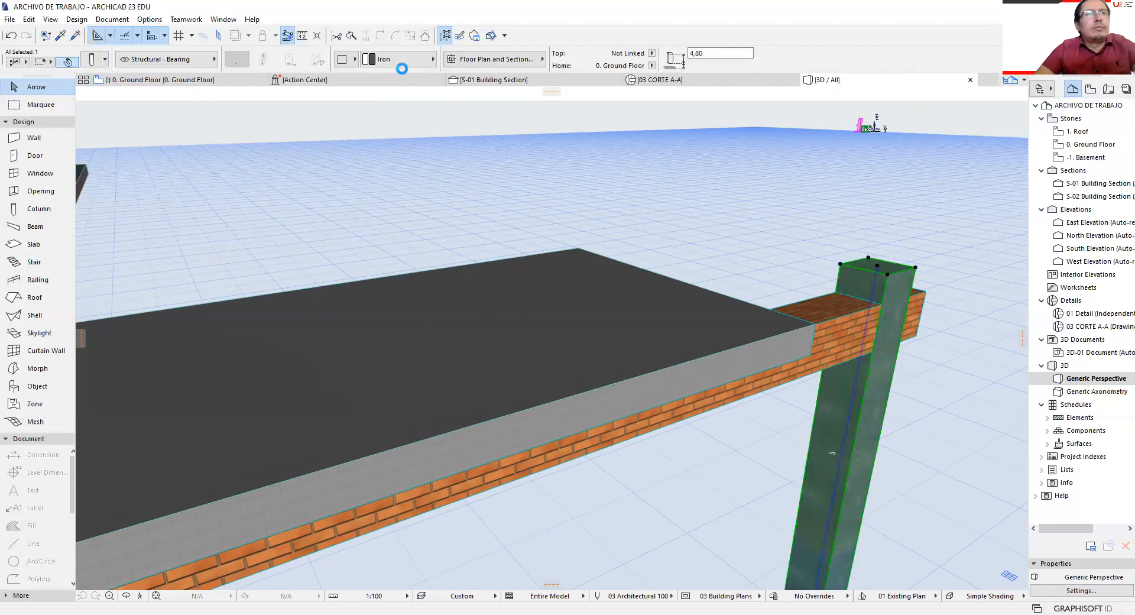
pyautogui.click(408, 66)
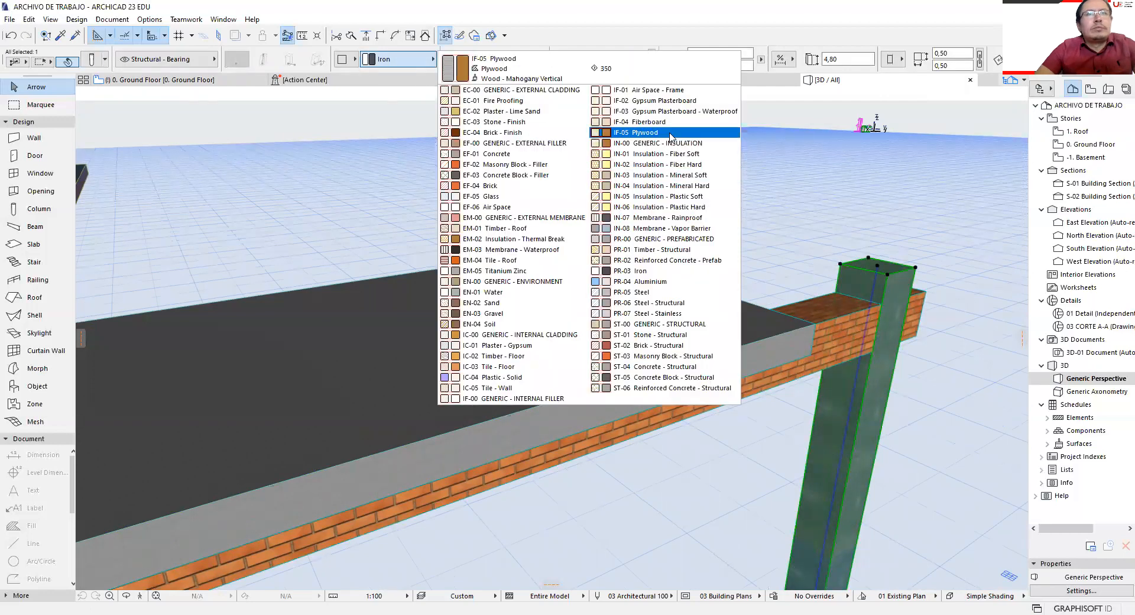
pyautogui.click(671, 134)
pyautogui.press('Escape')
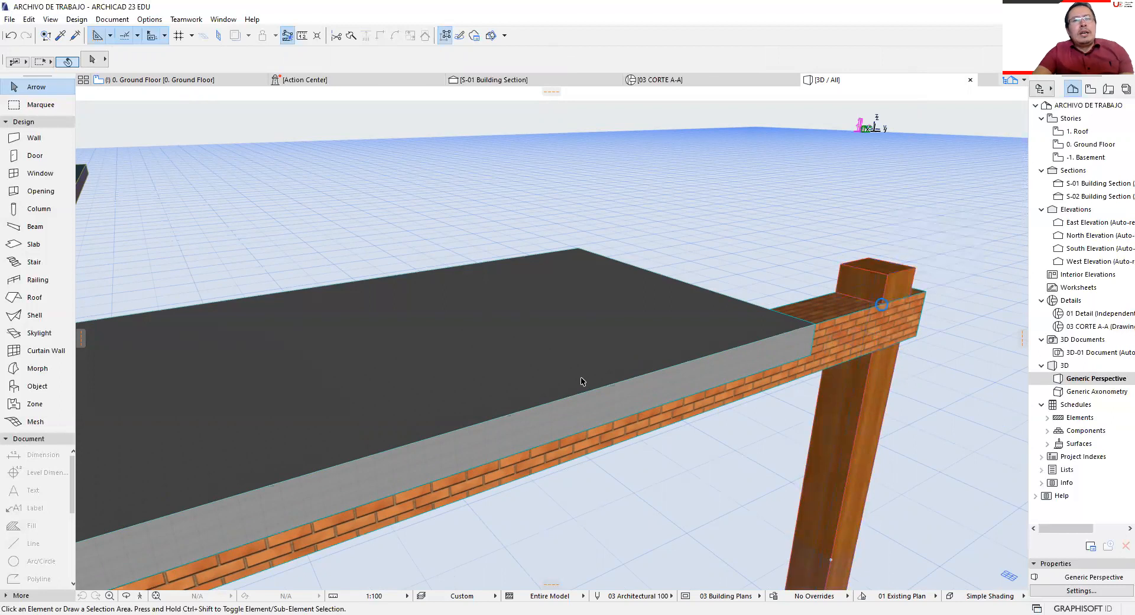
# Return to the ground floor plan and review the full COLISION GEOMETRICA sequence from FORMA to TERRENO and the two notes below it.
pyautogui.click(157, 81)
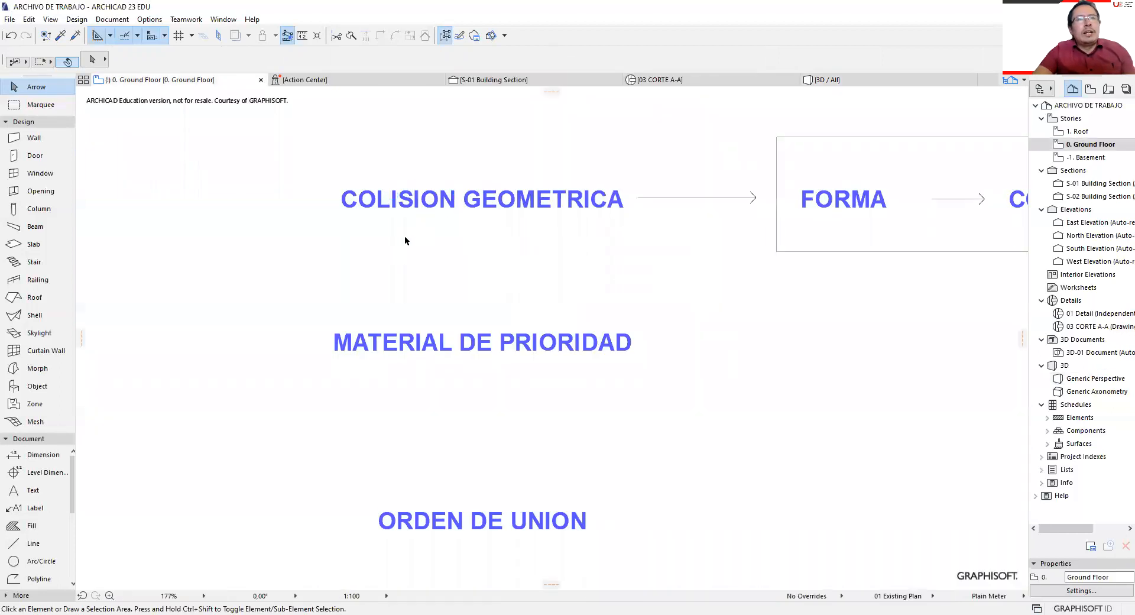
pyautogui.scroll(-3, 405, 235)
pyautogui.scroll(-2, 404, 235)
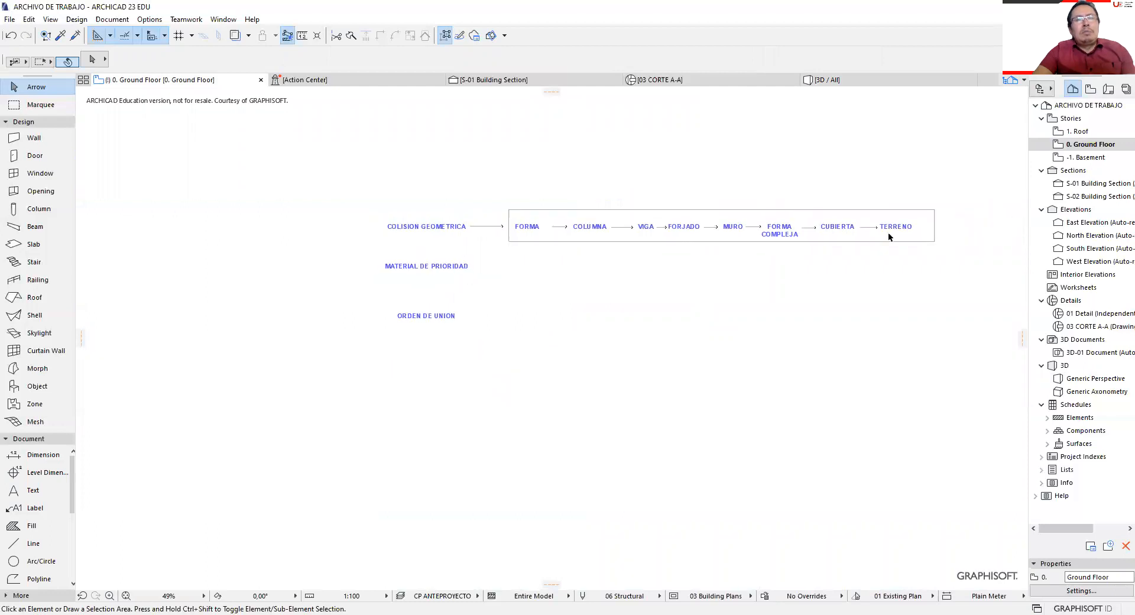
pyautogui.scroll(2, 411, 275)
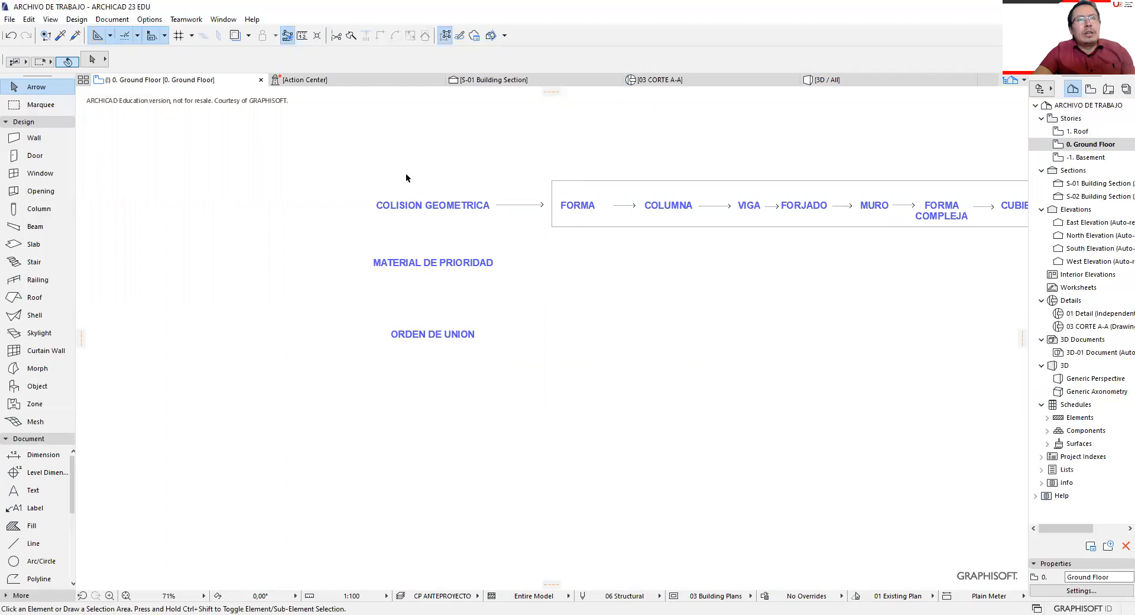
pyautogui.scroll(-3, 421, 229)
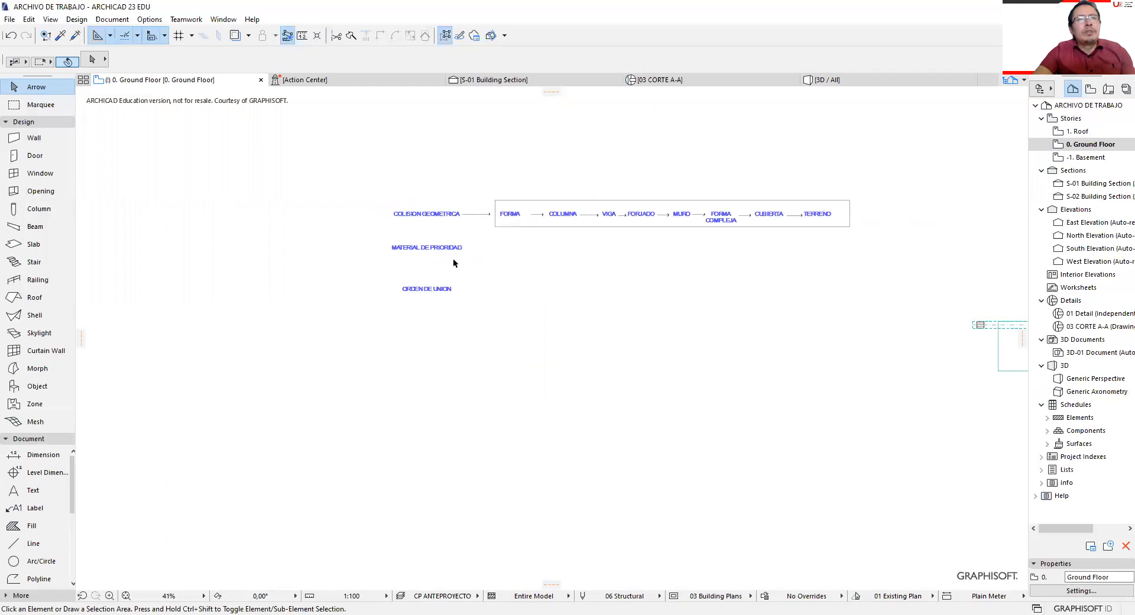
pyautogui.scroll(2, 453, 258)
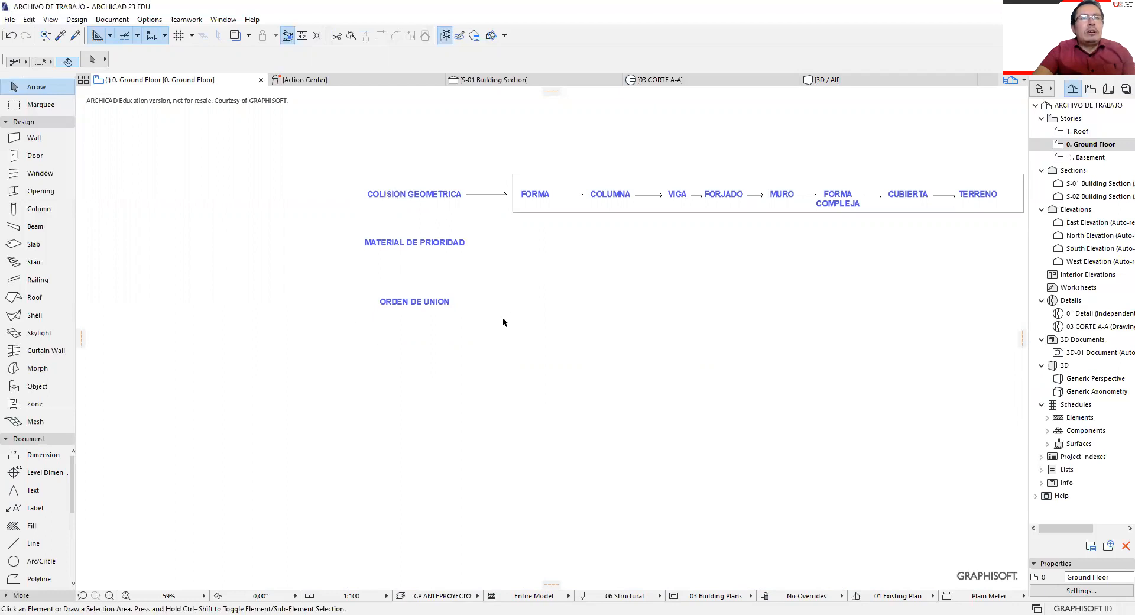
# Start the Wall tool and set the default wall building material to Brick.
pyautogui.scroll(-7, 286, 304)
pyautogui.scroll(4, 570, 272)
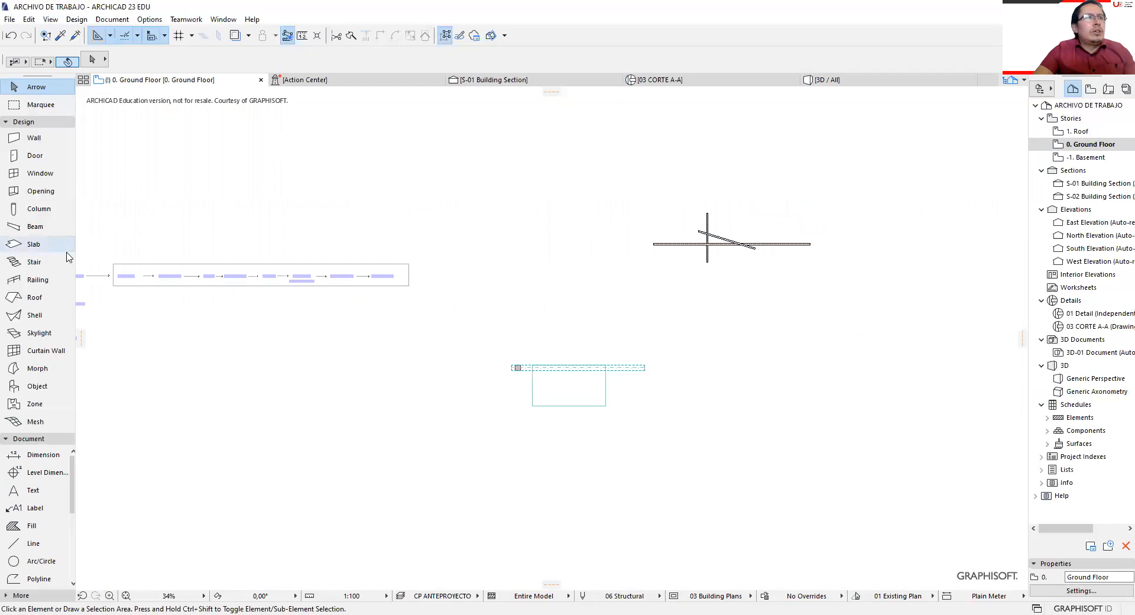
pyautogui.click(34, 137)
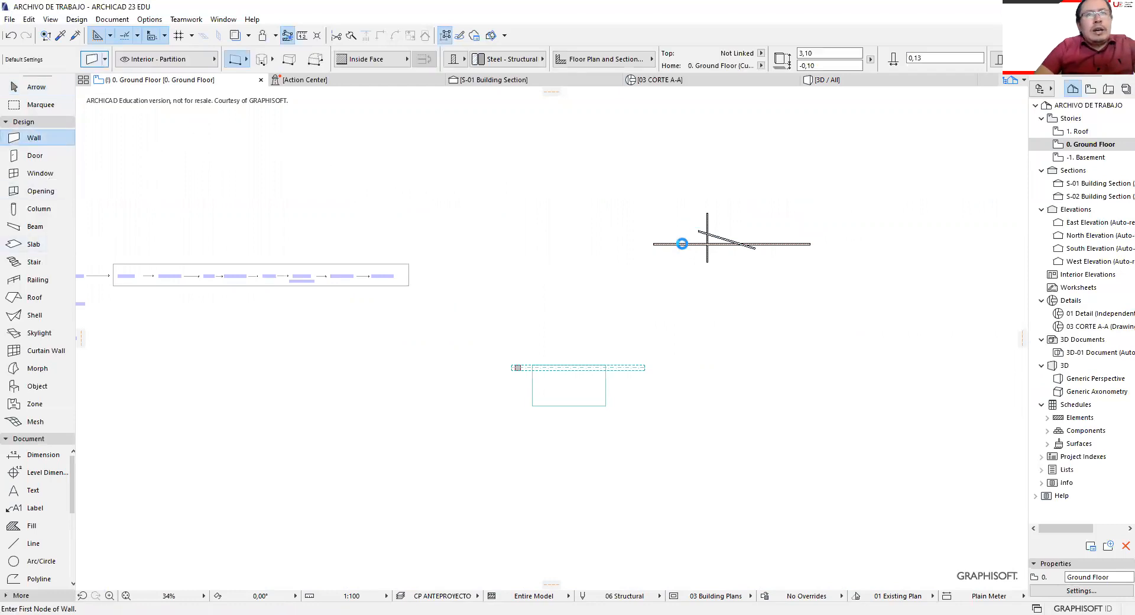
pyautogui.hotkey('ctrl', 't')
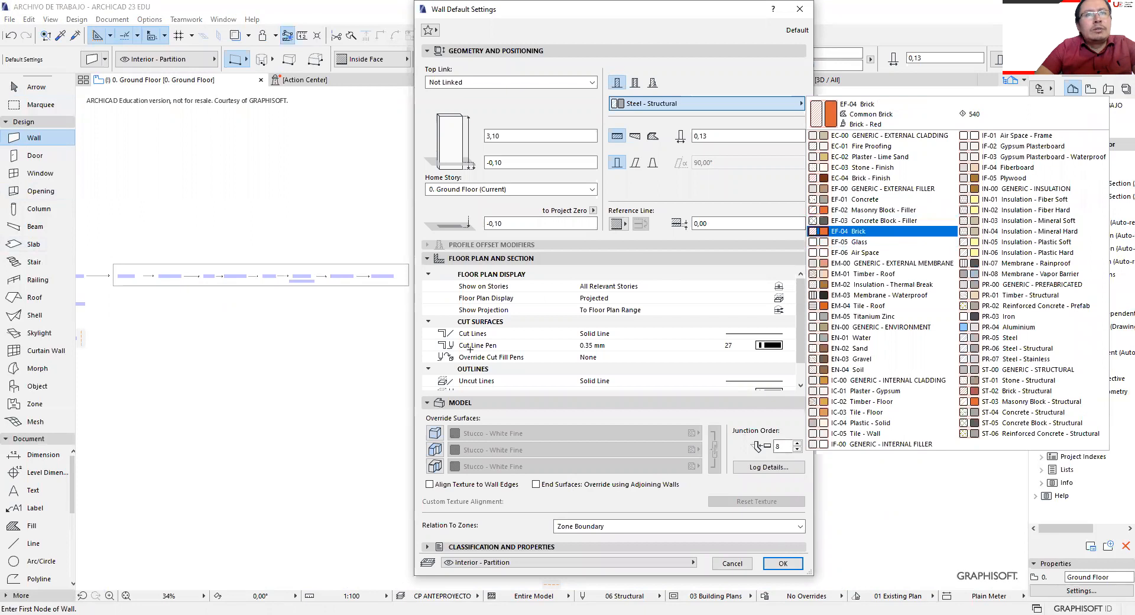
pyautogui.click(849, 231)
pyautogui.click(783, 564)
# Draw a horizontal Brick wall in the empty area below the existing crossing walls on the ground floor plan.
pyautogui.scroll(-3, 438, 353)
pyautogui.scroll(3, 682, 317)
pyautogui.click(581, 386)
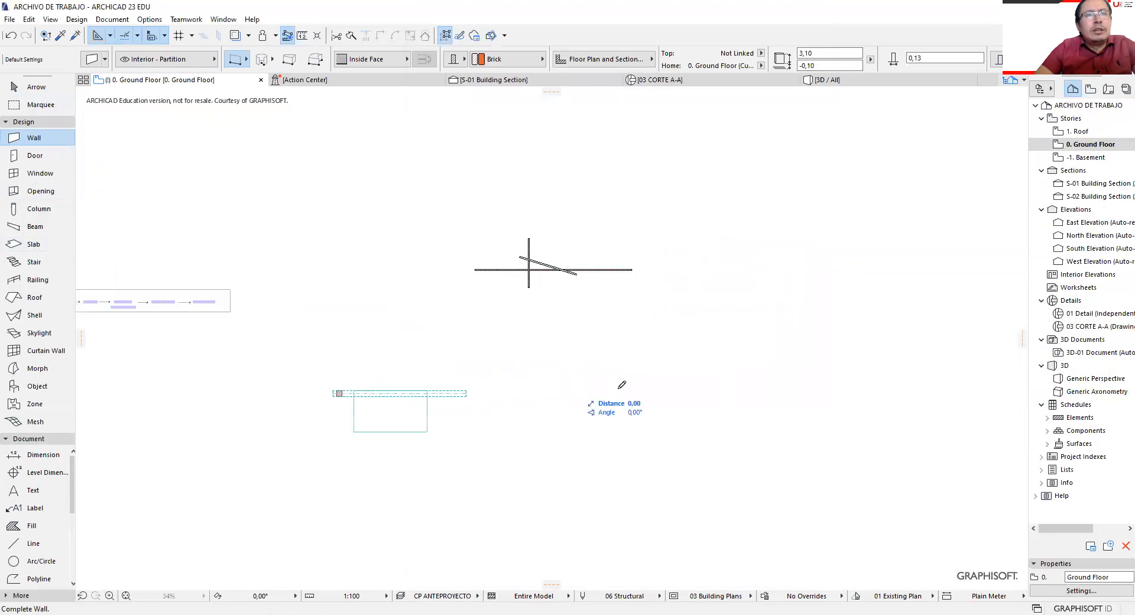
pyautogui.click(653, 385)
pyautogui.click(652, 386)
pyautogui.scroll(4, 593, 390)
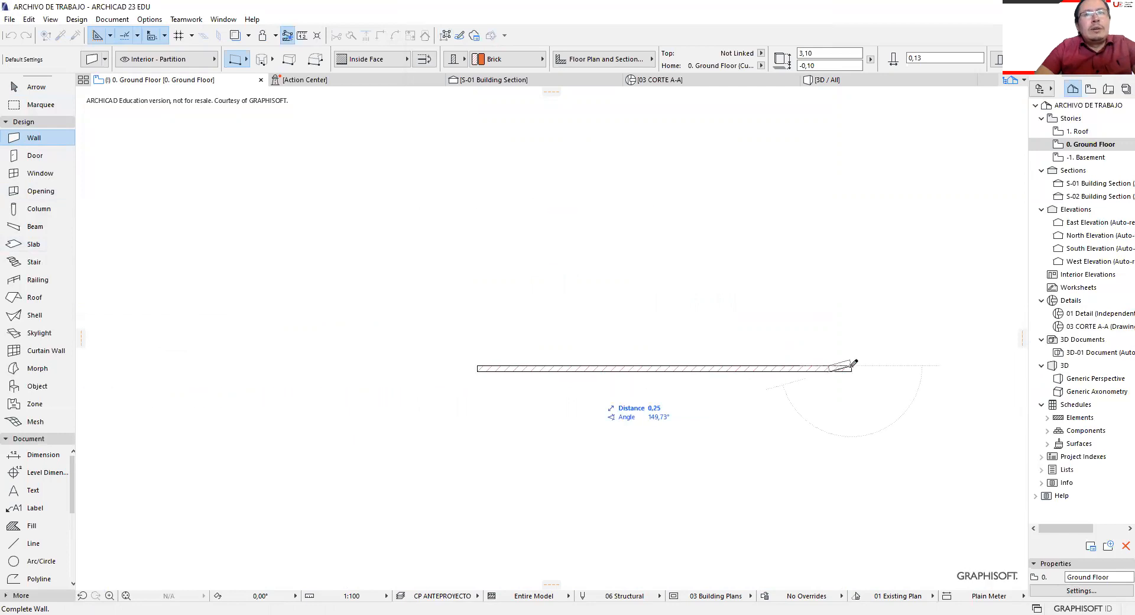
pyautogui.press('Escape')
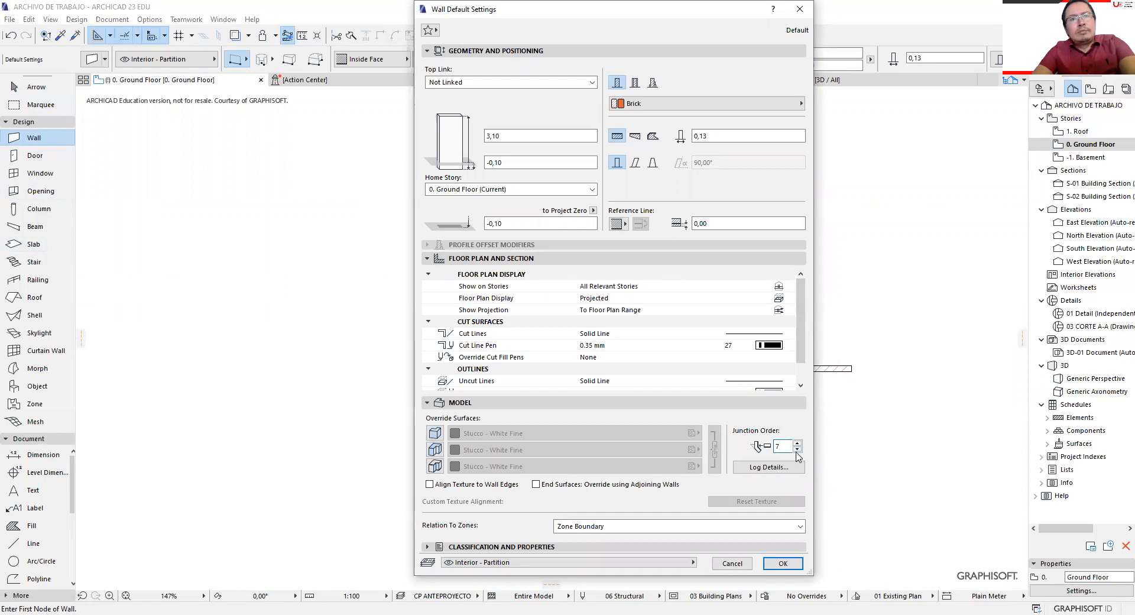
# With the default wall junction order lowered to 7, draw a vertical Brick wall crossing the new horizontal wall.
pyautogui.click(580, 435)
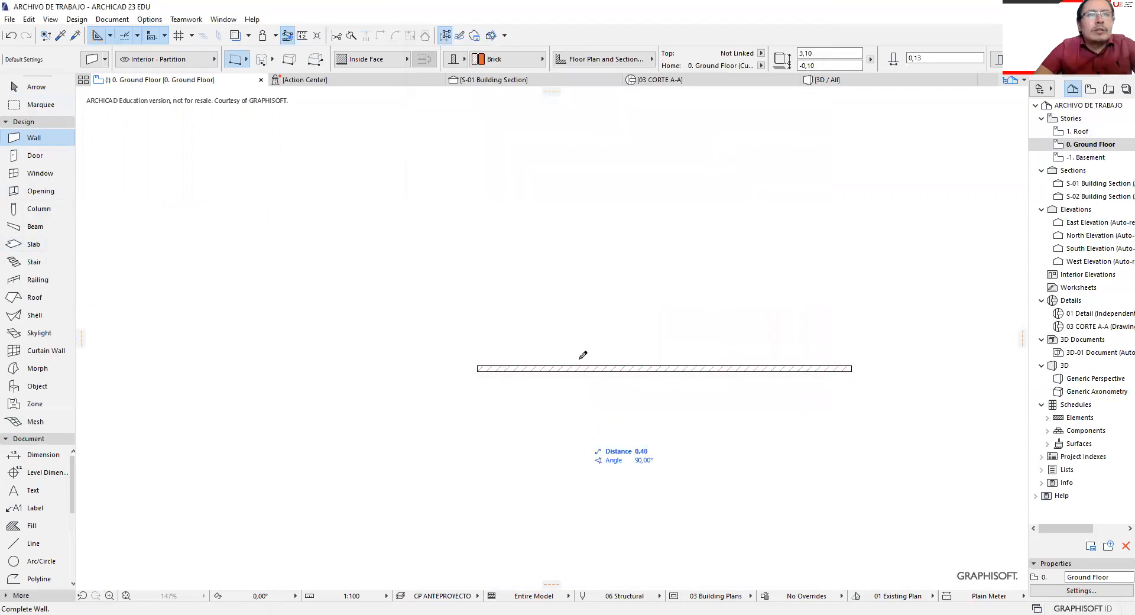
pyautogui.click(580, 283)
pyautogui.scroll(3, 599, 371)
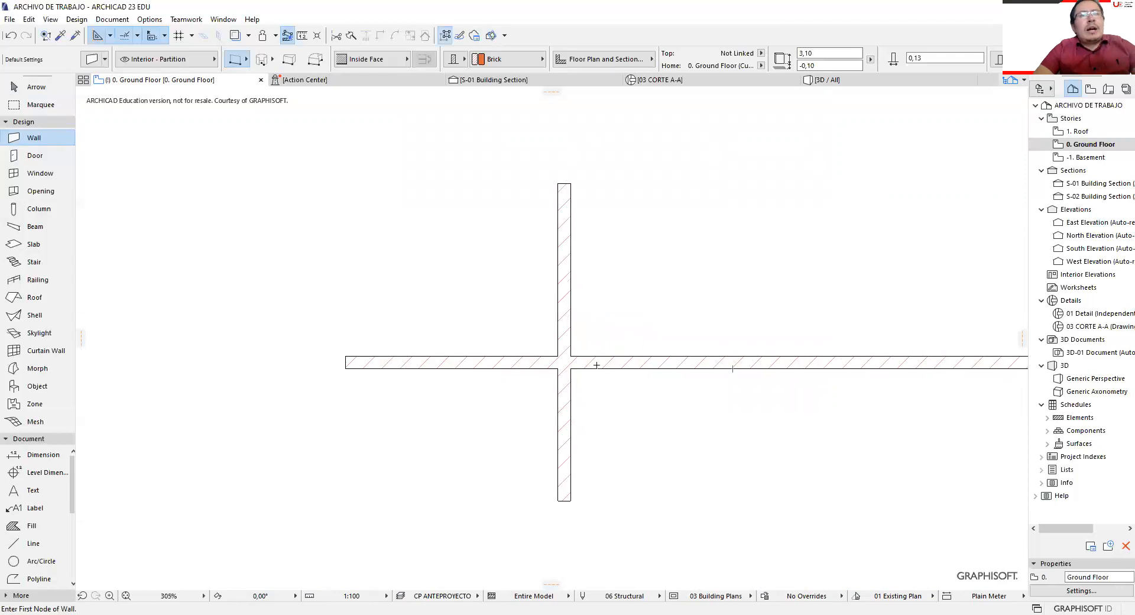
# Select the horizontal and vertical brick walls alternately to examine which one prevails at their crossing.
pyautogui.press('Escape')
pyautogui.click(598, 366)
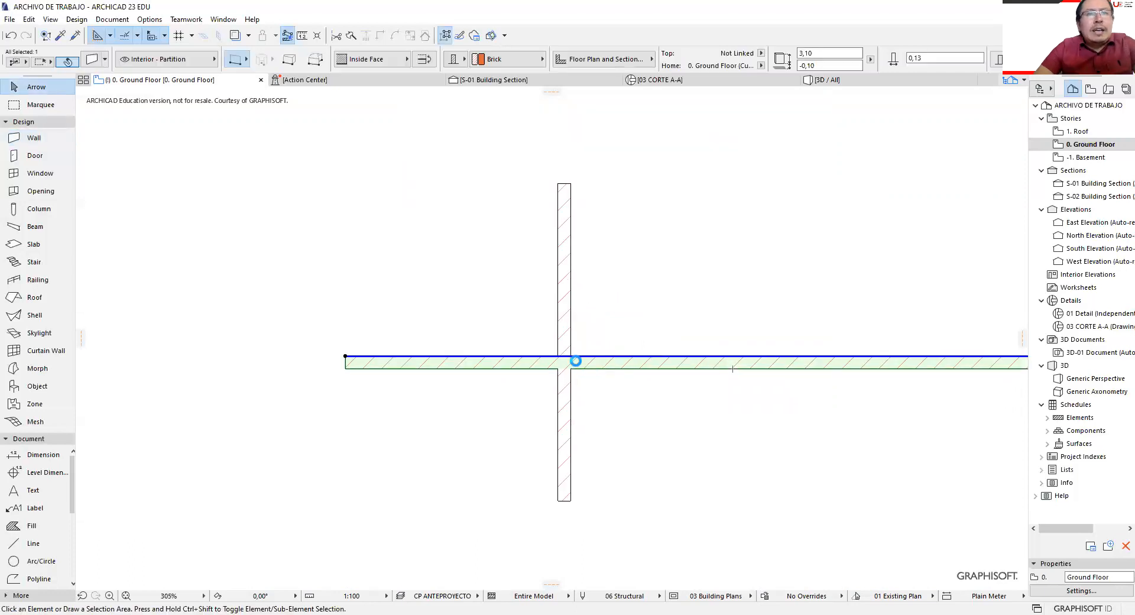
pyautogui.scroll(3, 606, 378)
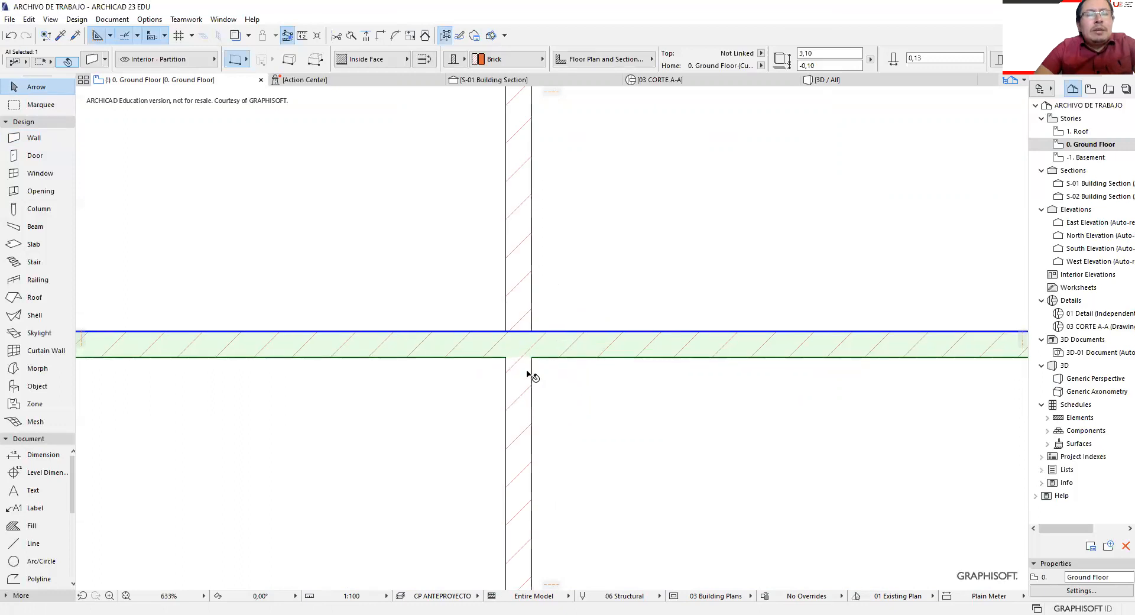
pyautogui.scroll(-4, 526, 383)
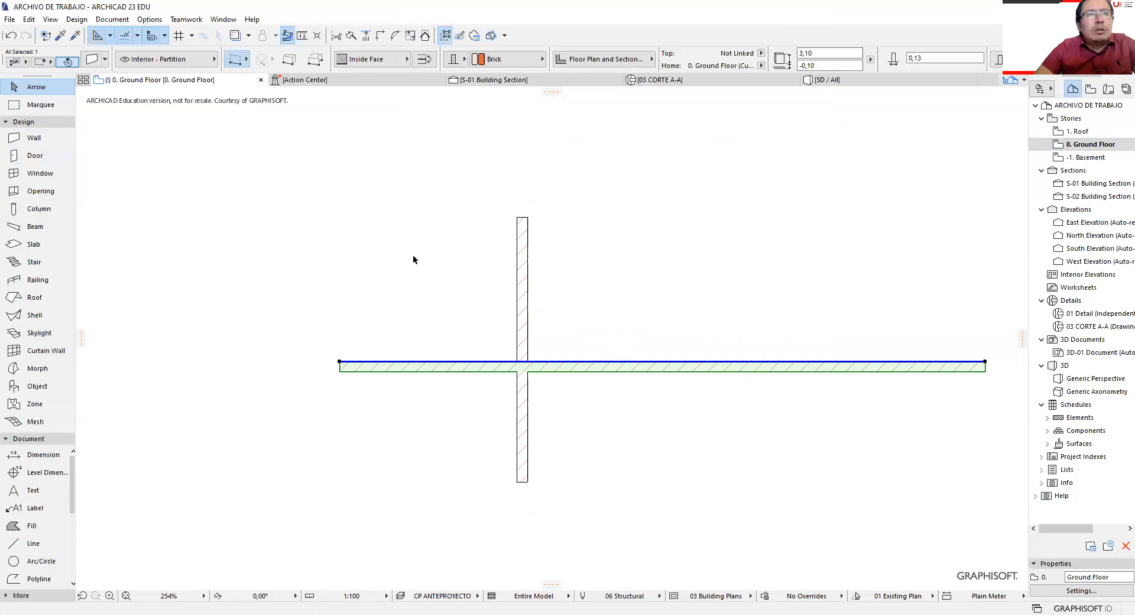
pyautogui.click(522, 327)
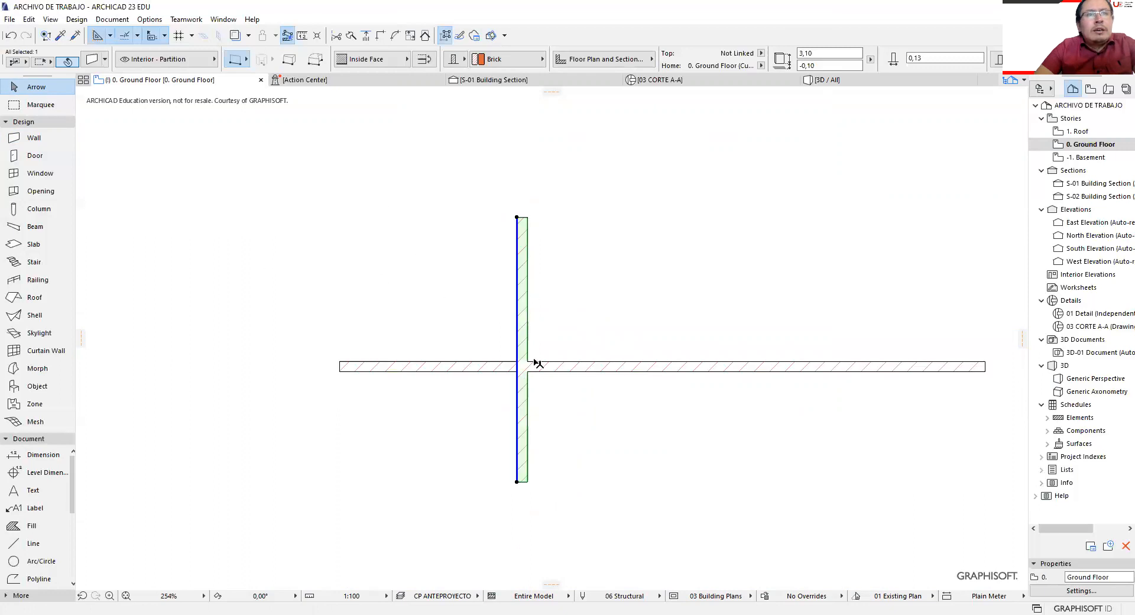
pyautogui.scroll(3, 523, 371)
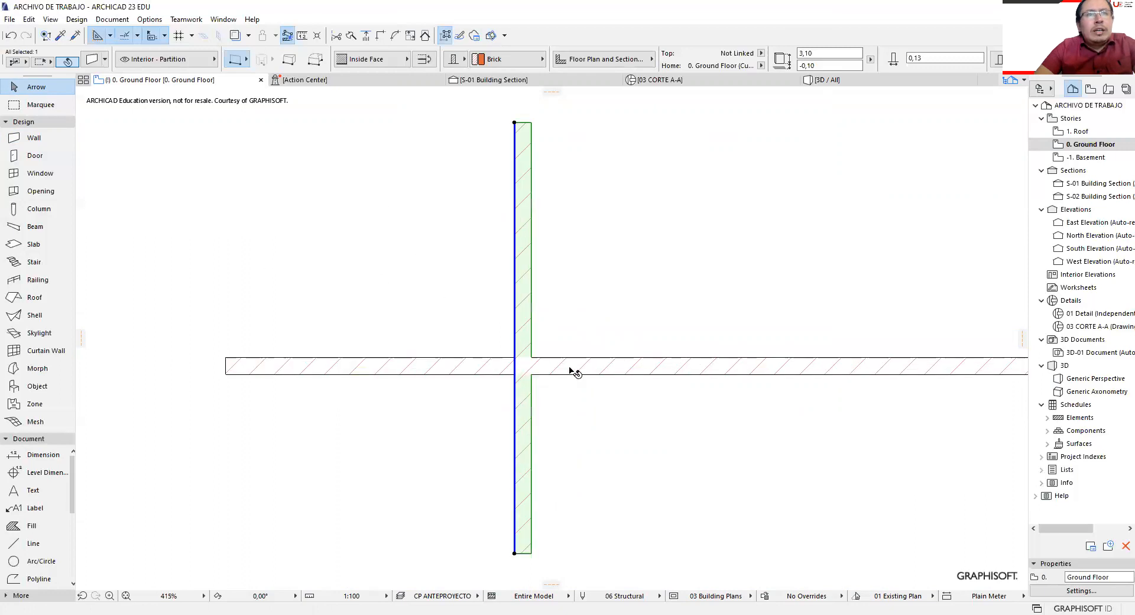
pyautogui.click(607, 366)
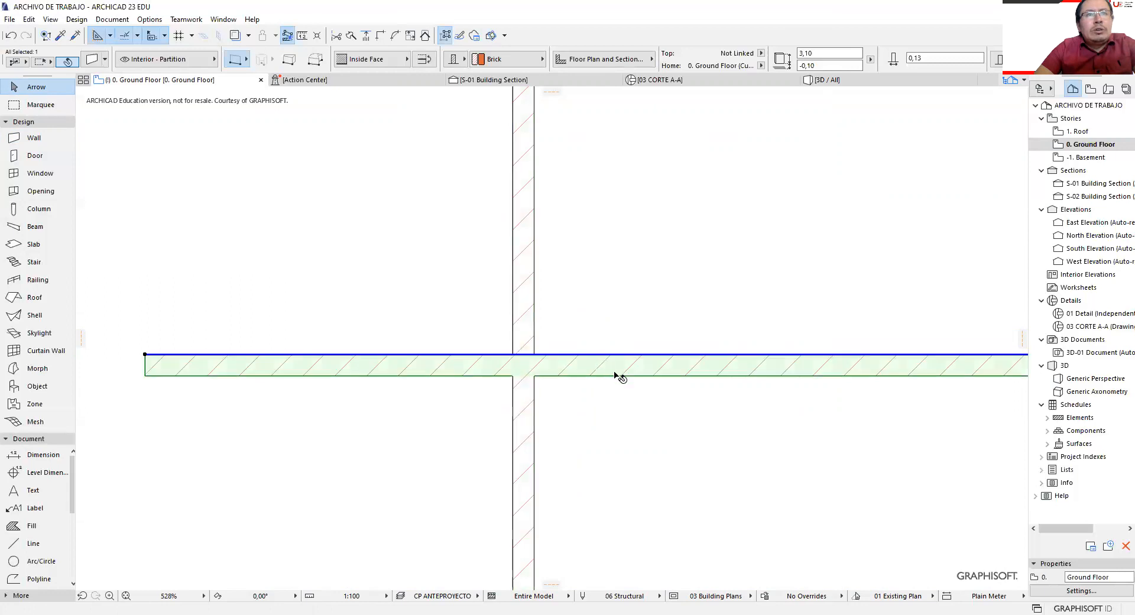
pyautogui.click(523, 306)
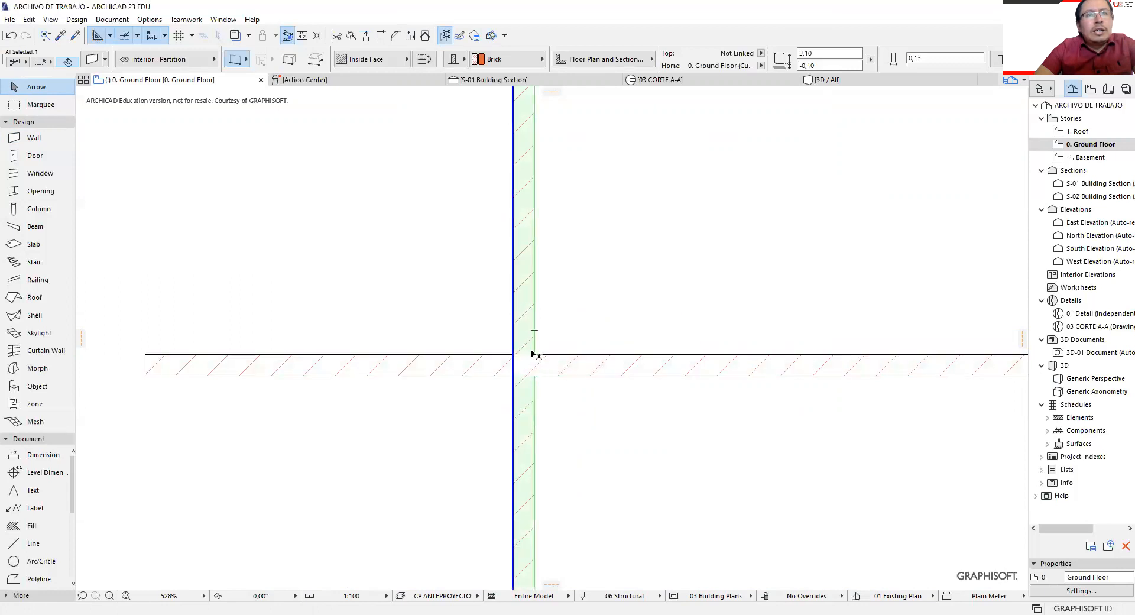
pyautogui.click(579, 362)
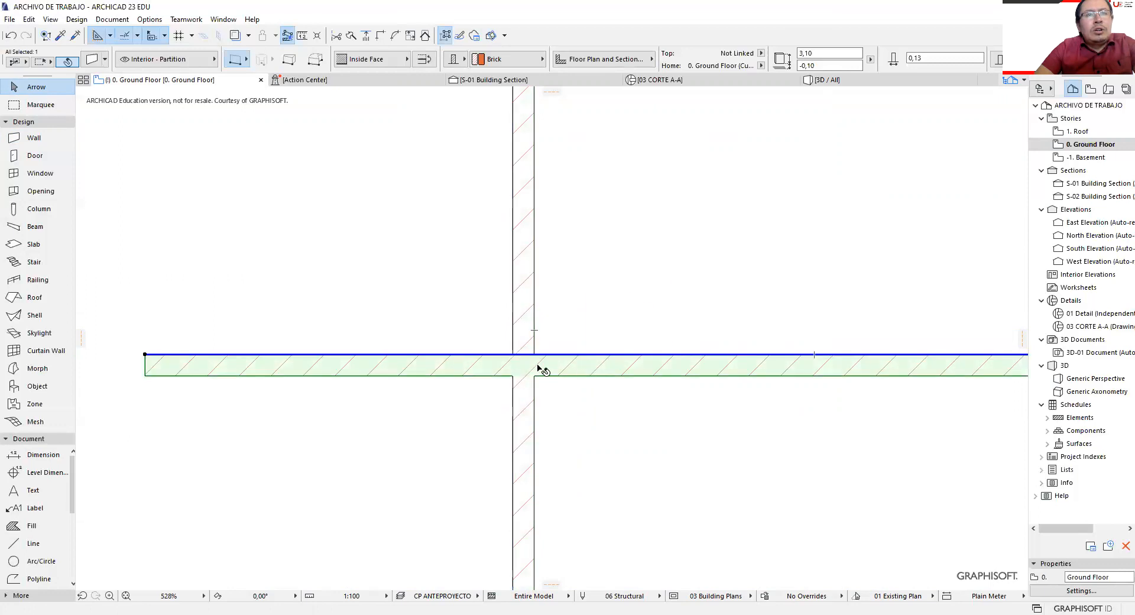
pyautogui.click(520, 319)
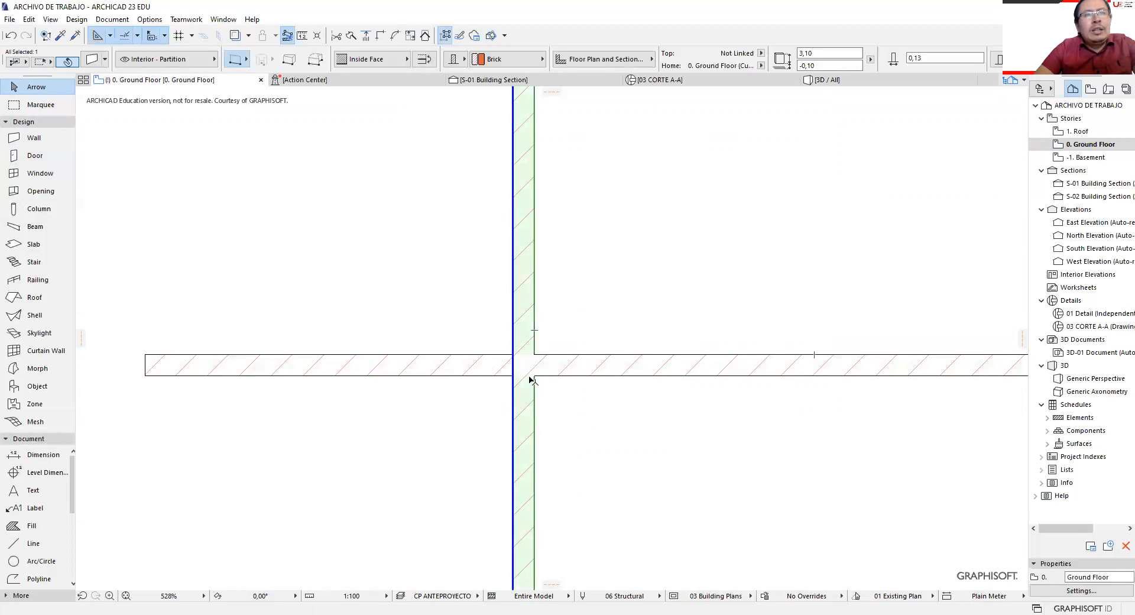
pyautogui.scroll(-10, 530, 379)
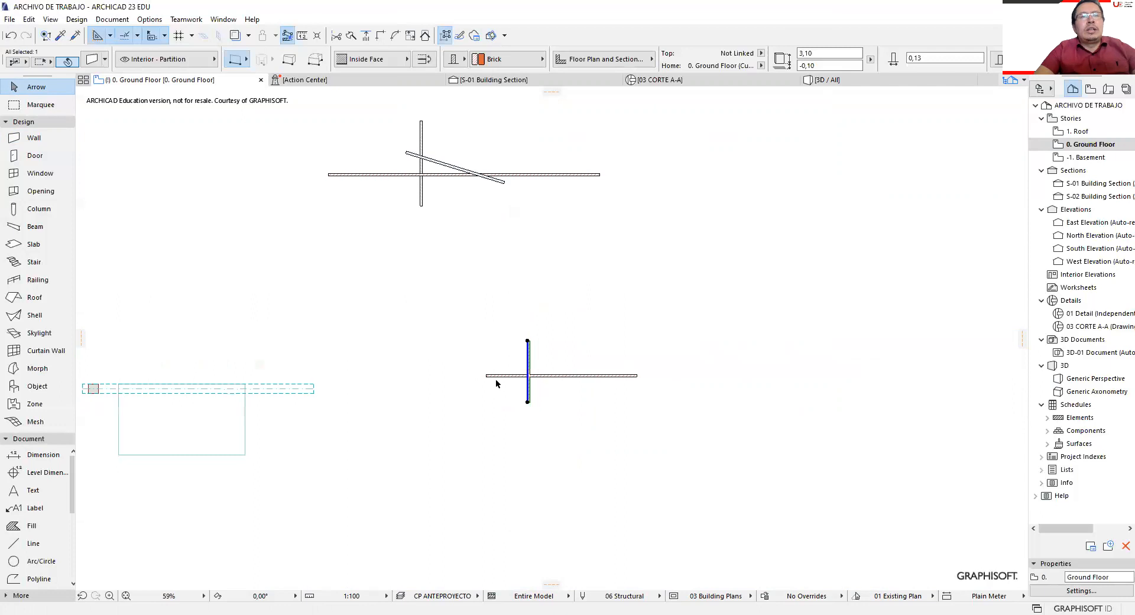
pyautogui.scroll(2, 500, 378)
pyautogui.click(293, 281)
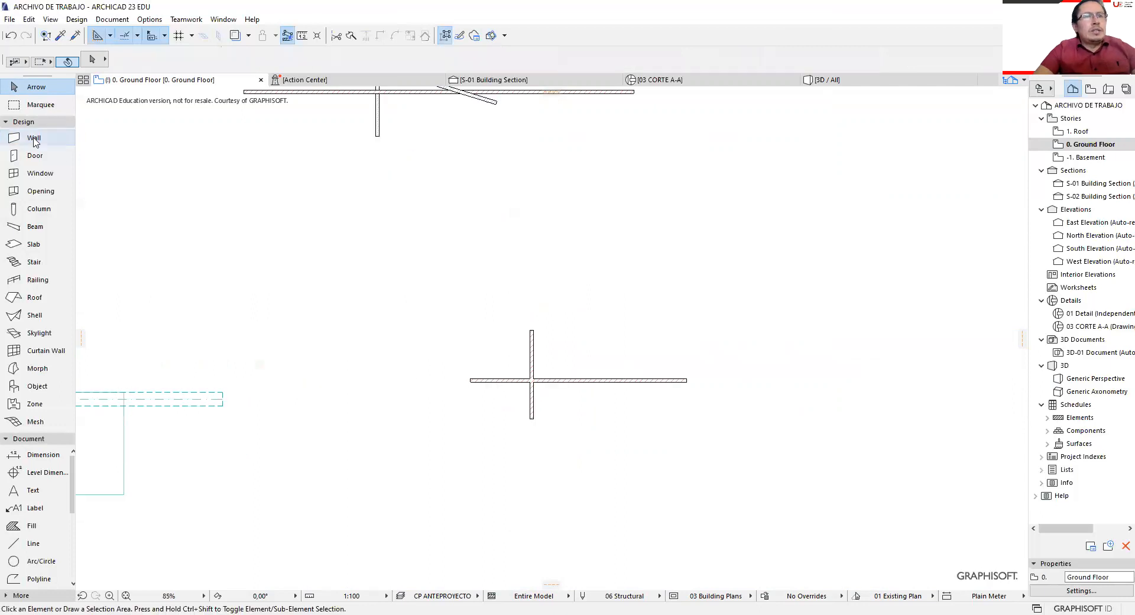
# Start the Beam tool and set the default beam to 0,70 high, unlinked from the width, with Glass building material.
pyautogui.click(23, 231)
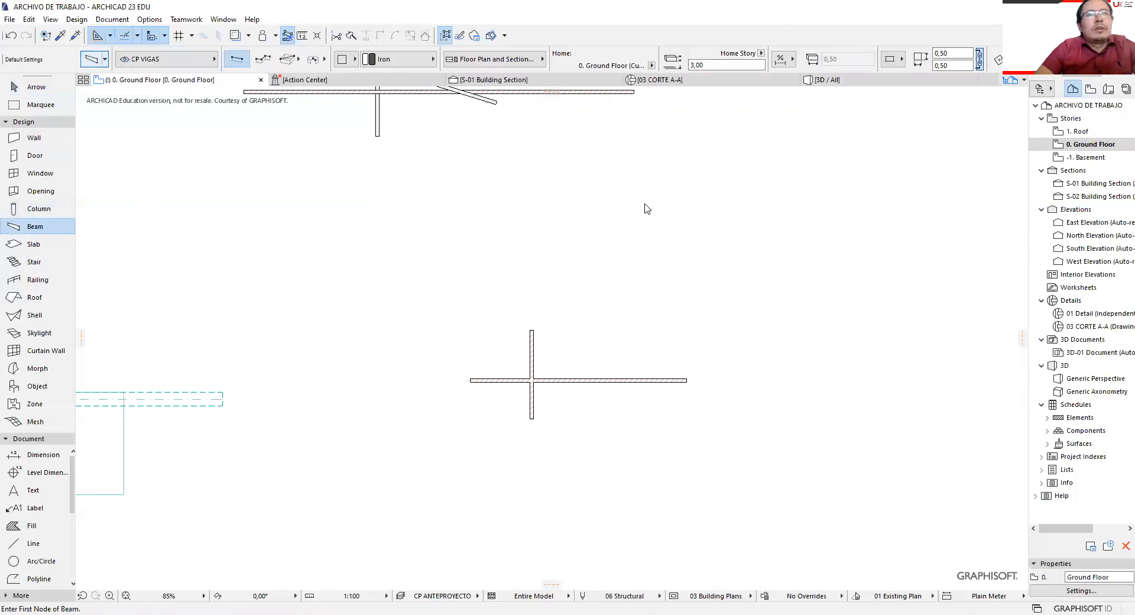
pyautogui.hotkey('ctrl', 't')
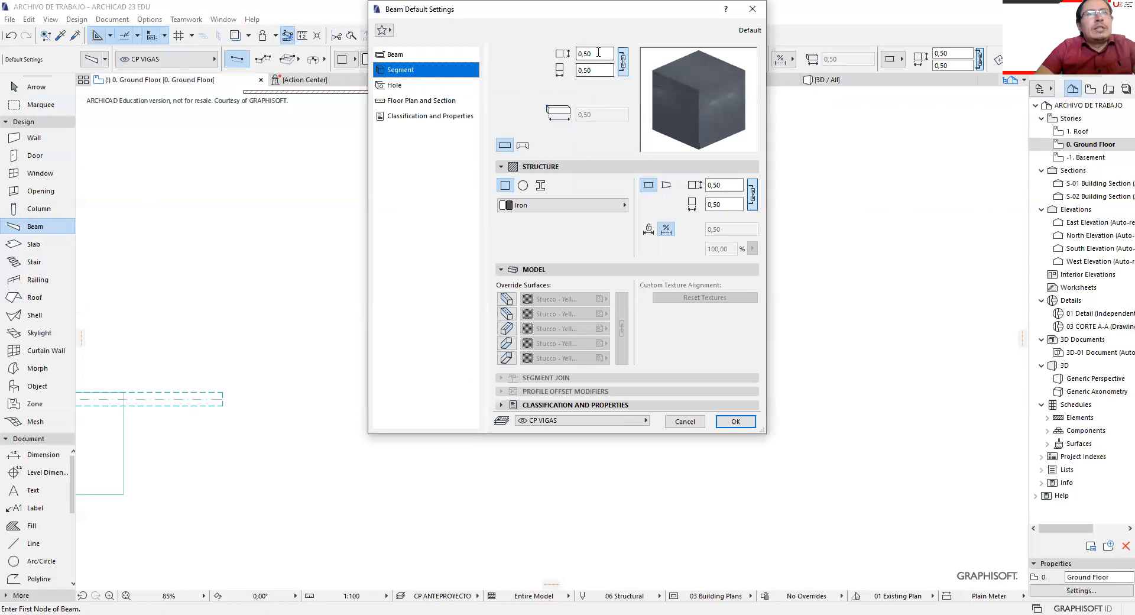
pyautogui.moveTo(596, 54); pyautogui.dragTo(549, 55)
pyautogui.click(623, 61)
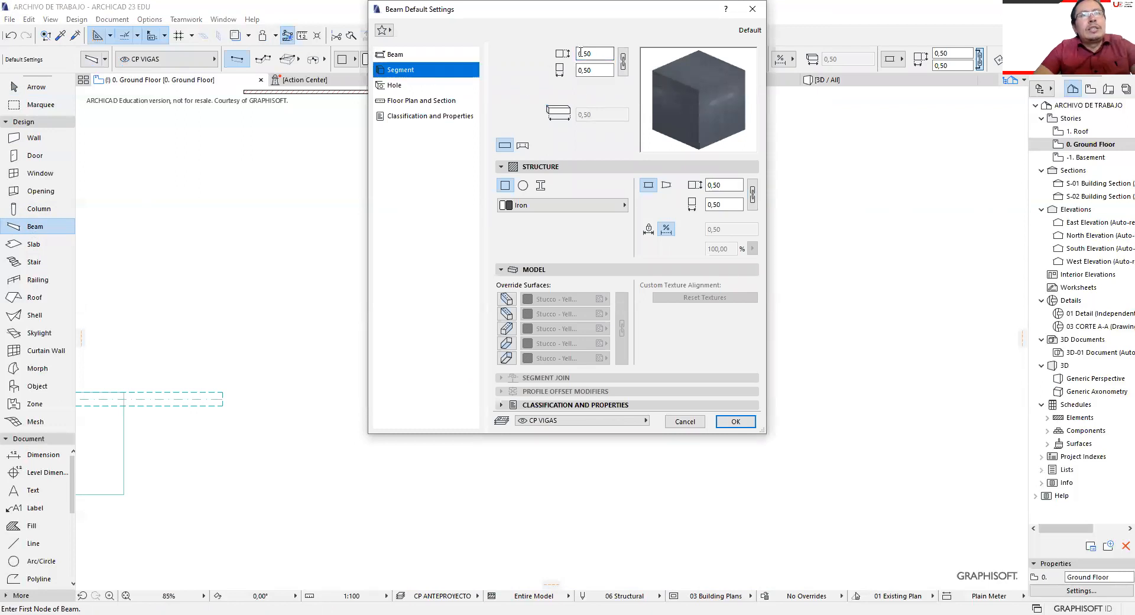
pyautogui.write('0,70')
pyautogui.click(595, 70)
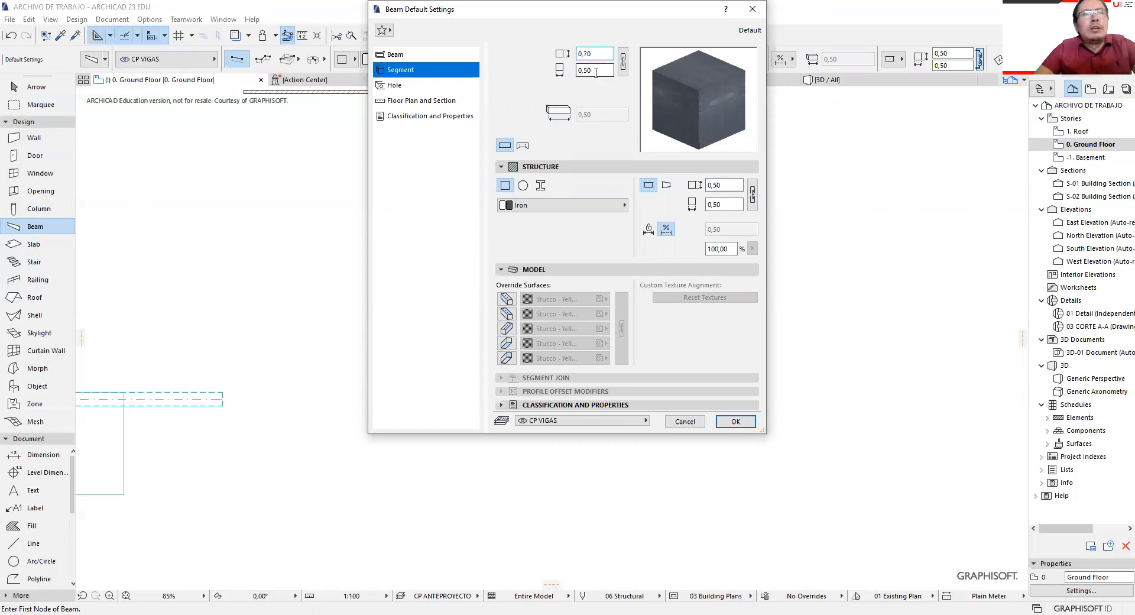
pyautogui.click(621, 211)
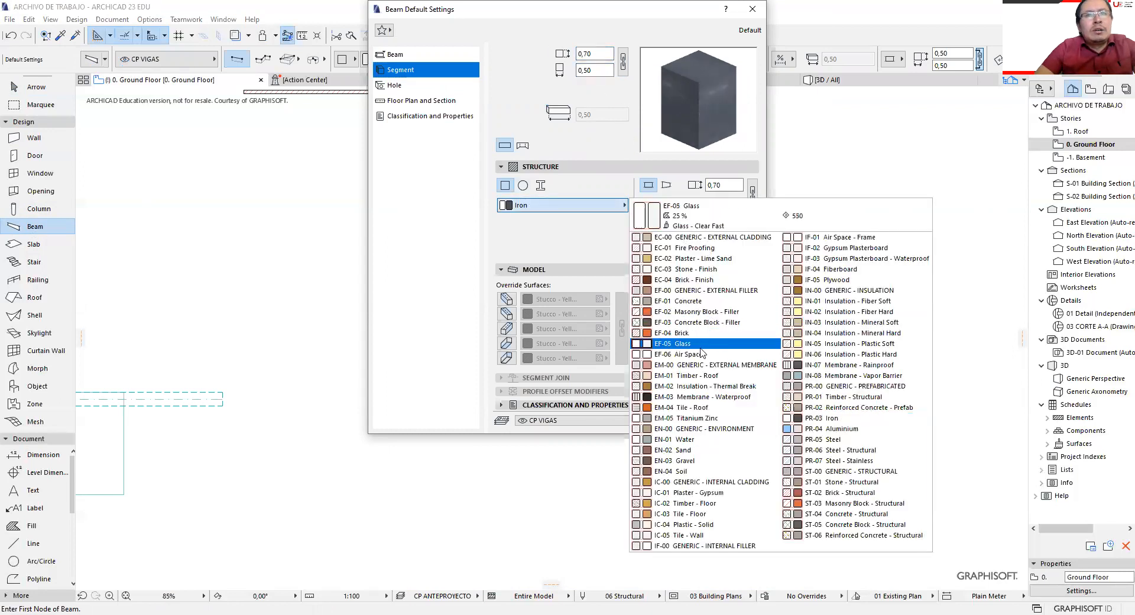
pyautogui.click(680, 344)
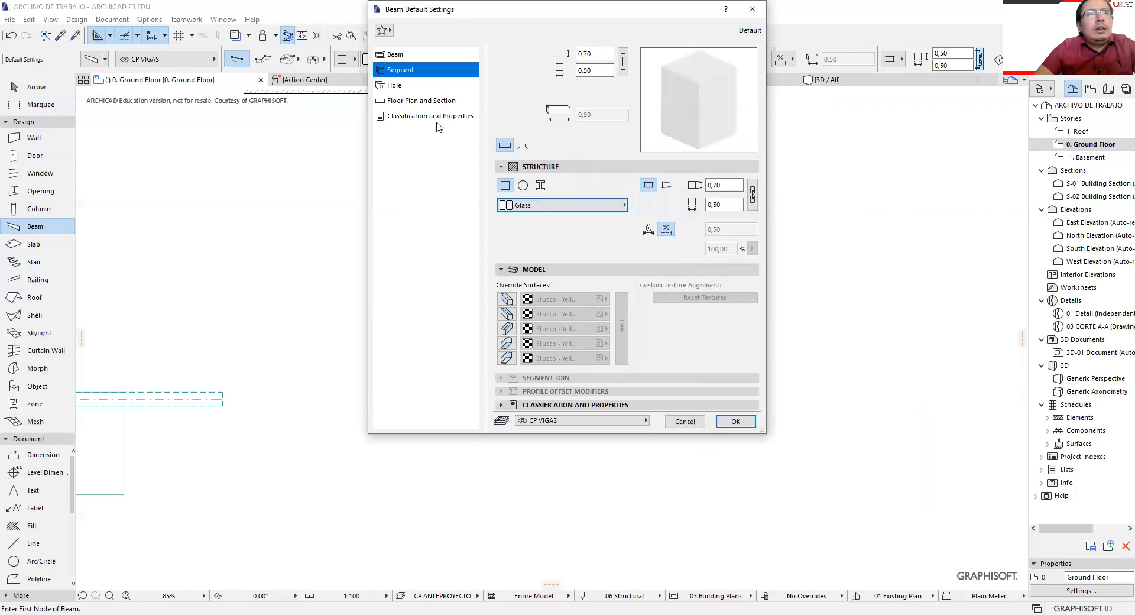
pyautogui.click(394, 55)
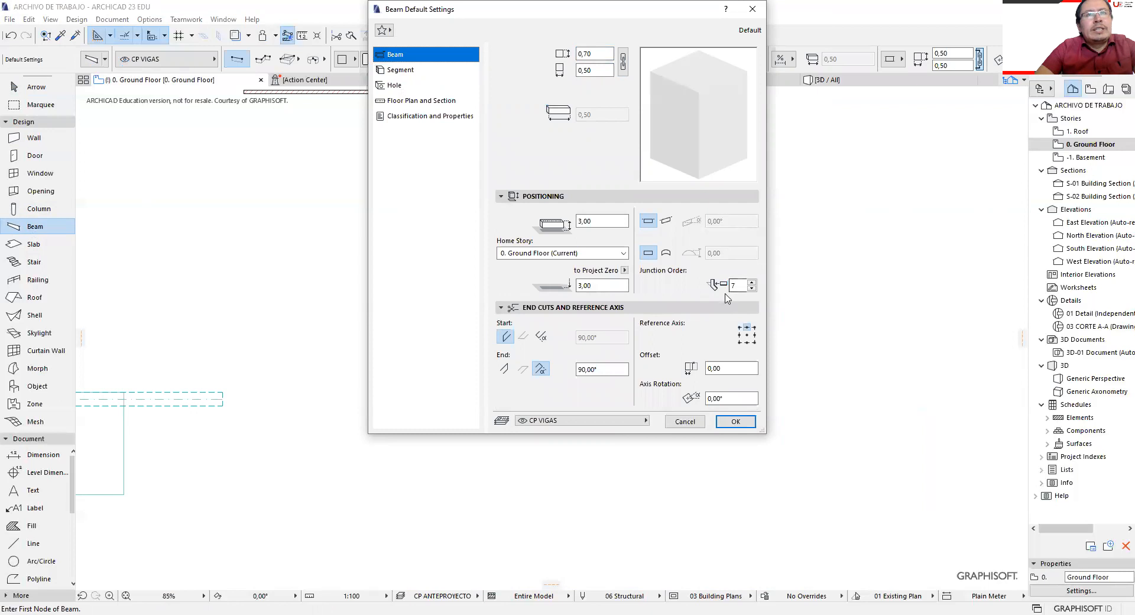
pyautogui.click(735, 421)
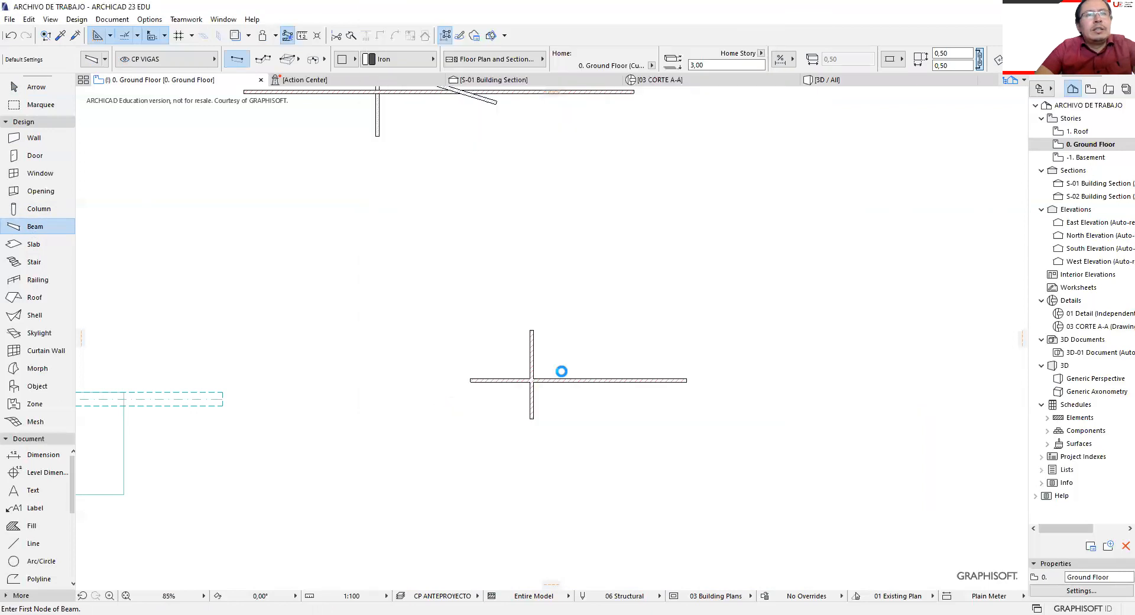
# Draw a horizontal glass beam about 6,79 m long in the empty area beside the crossing walls.
pyautogui.scroll(-2, 651, 321)
pyautogui.click(680, 301)
pyautogui.click(772, 300)
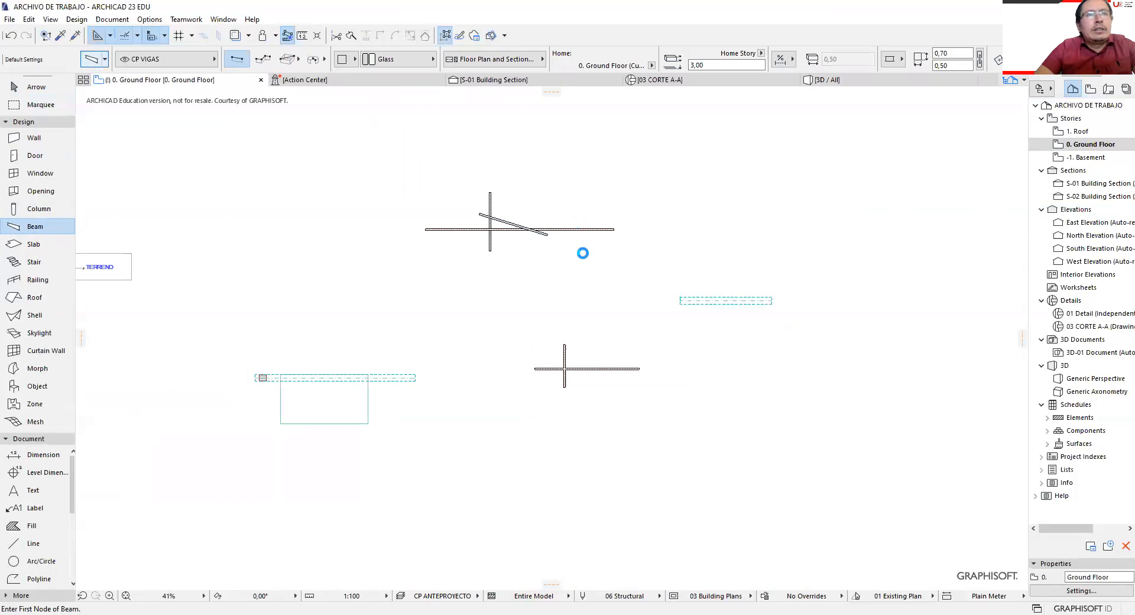
# Set the default beam height to 0,50 and its junction order to 5.
pyautogui.hotkey('ctrl', 't')
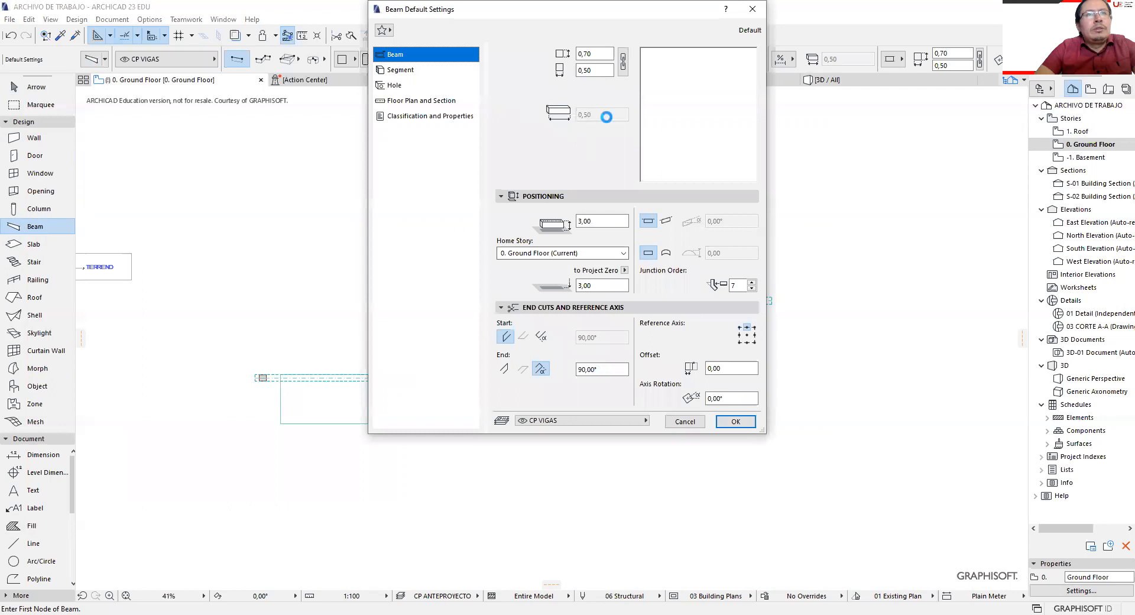
pyautogui.click(578, 55)
pyautogui.write('0,50')
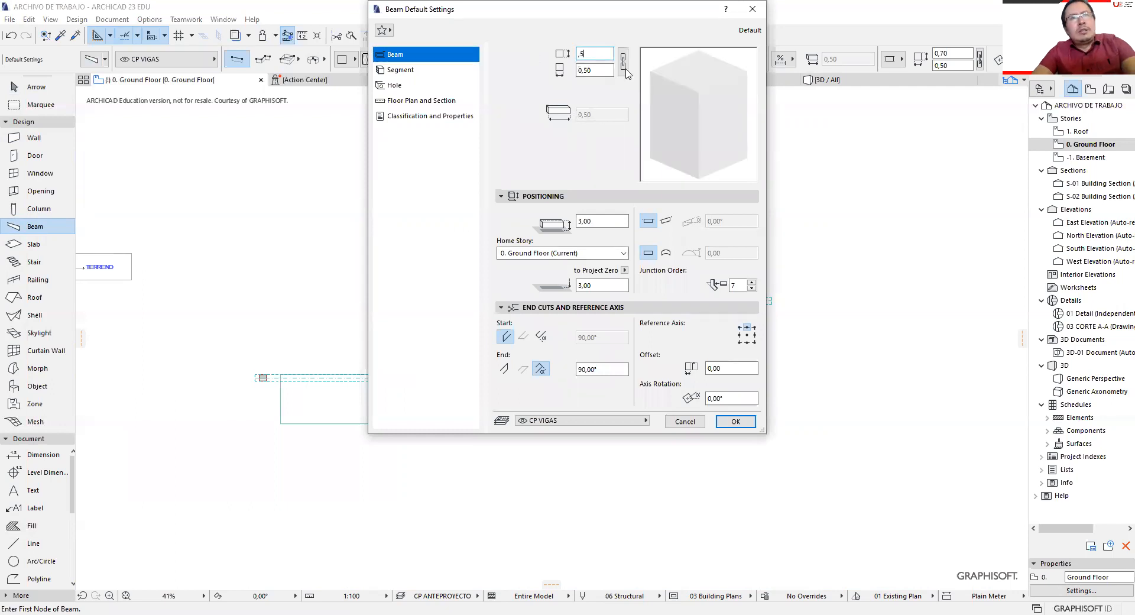
pyautogui.press('Tab')
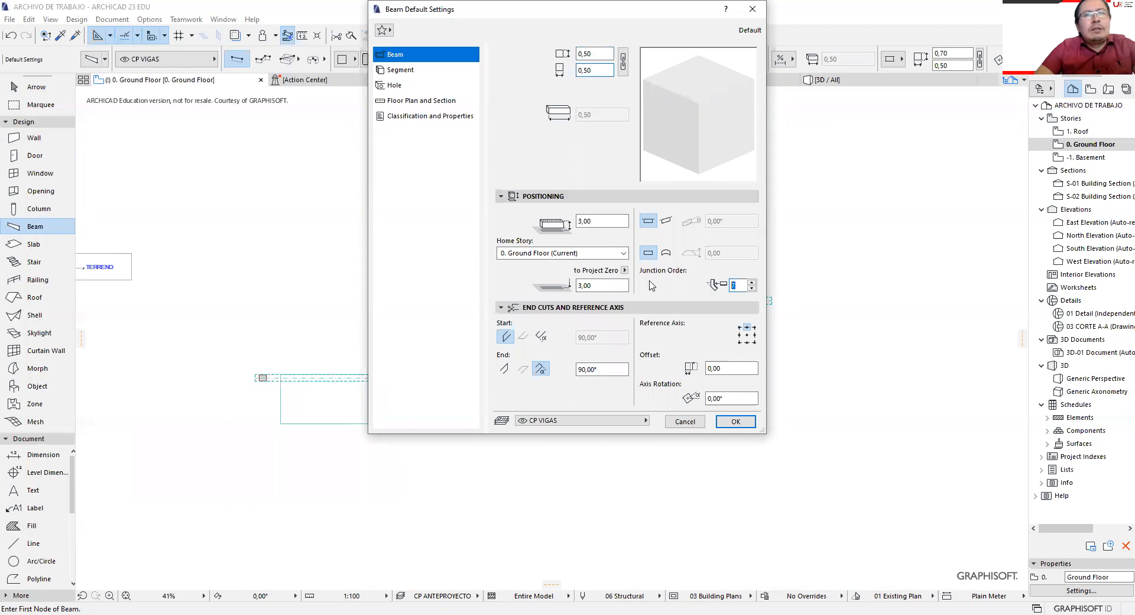
pyautogui.write('5')
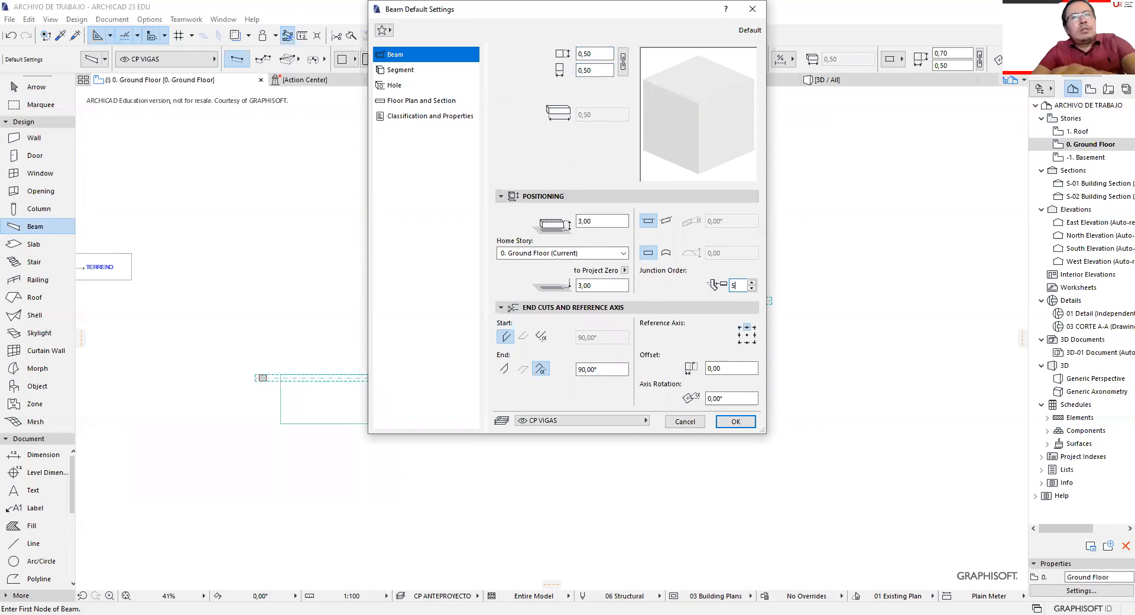
pyautogui.click(738, 422)
# Draw a vertical glass beam about 4,65 m long across the horizontal glass beam and leave the Beam tool.
pyautogui.click(704, 324)
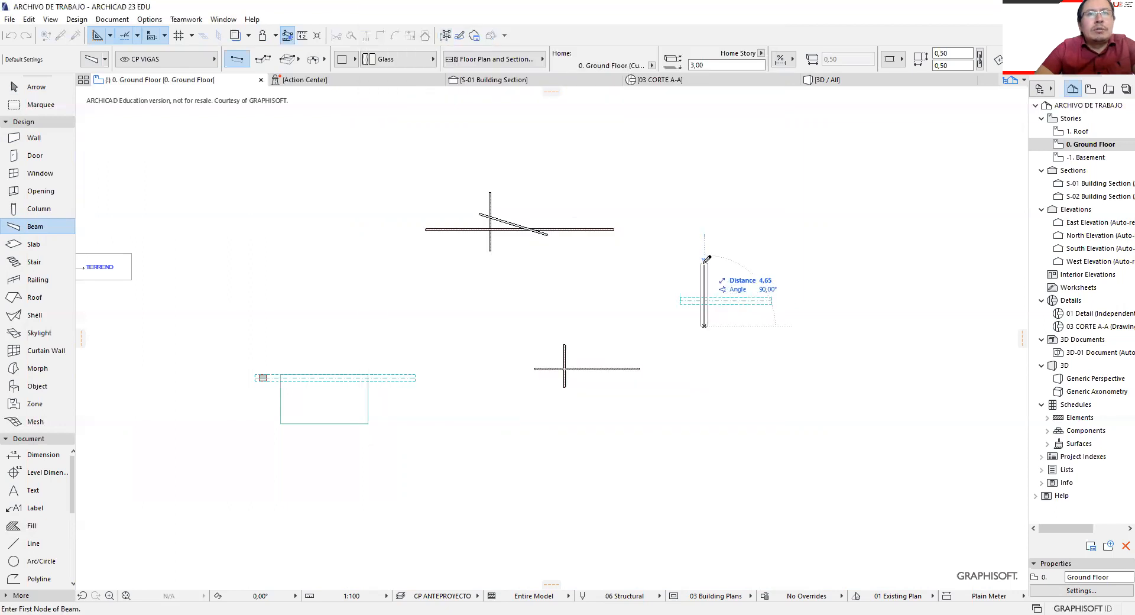
pyautogui.click(704, 262)
pyautogui.scroll(5, 749, 269)
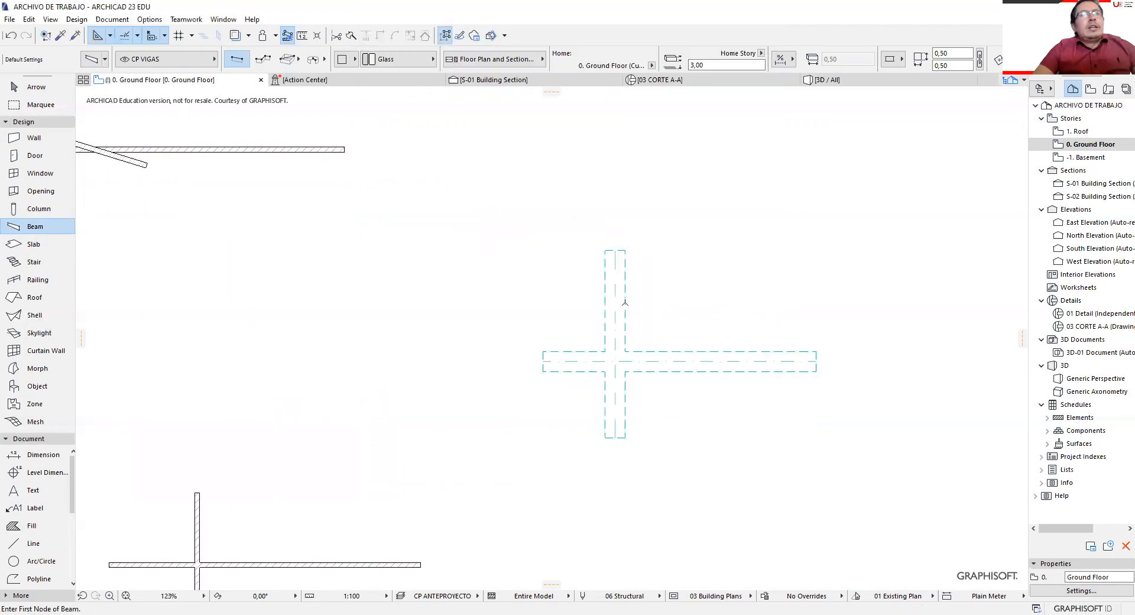
pyautogui.press('w')
# Select the horizontal and vertical glass beams in turn to examine which one prevails at their intersection.
pyautogui.scroll(4, 662, 365)
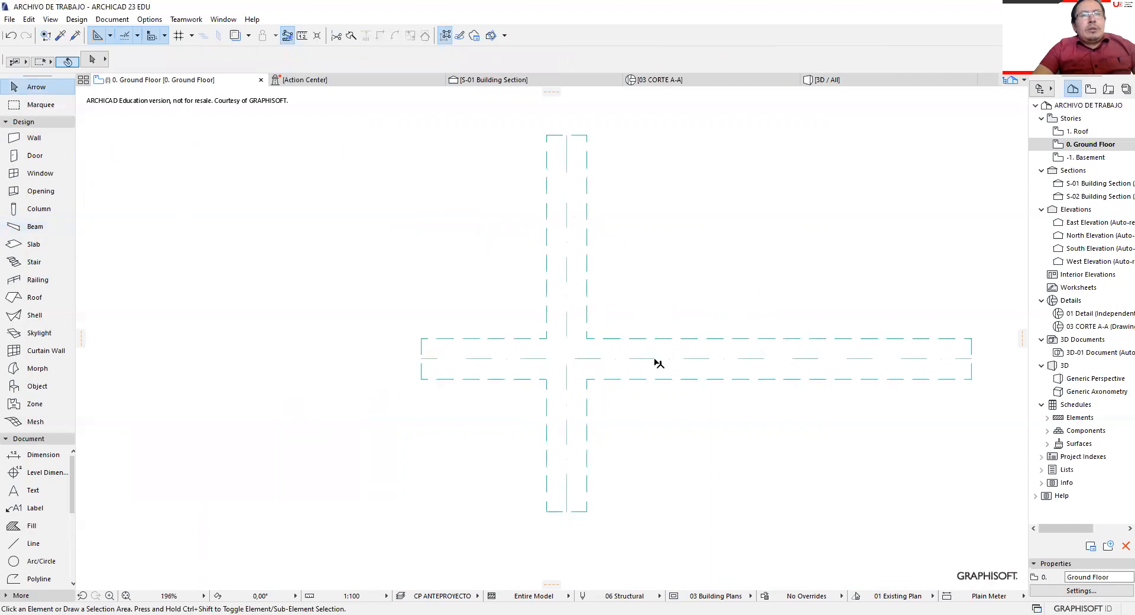
pyautogui.click(659, 361)
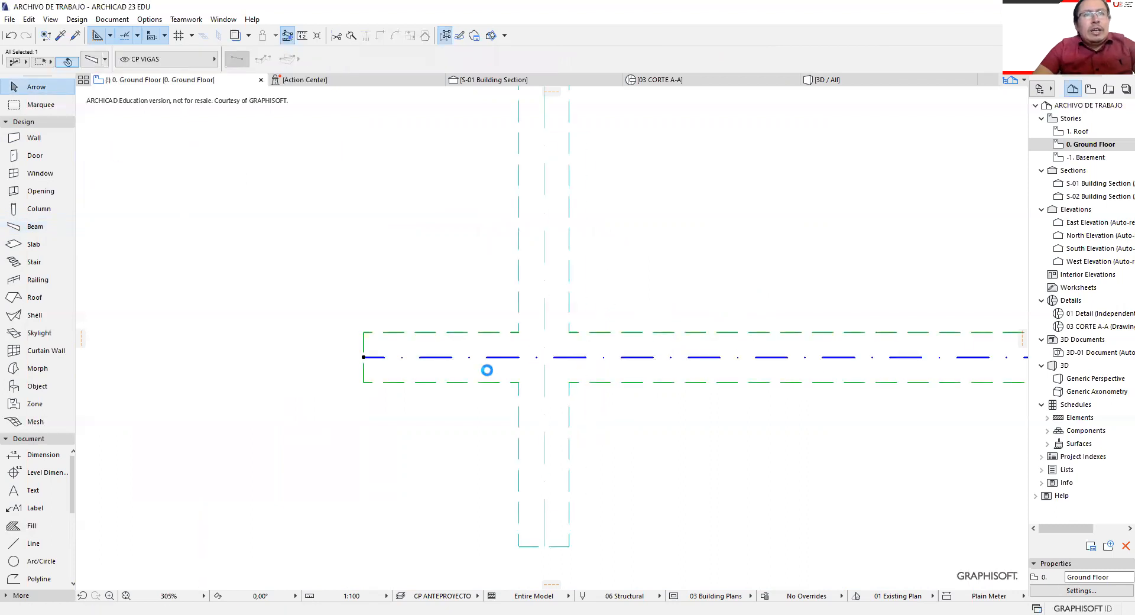
pyautogui.scroll(-2, 488, 374)
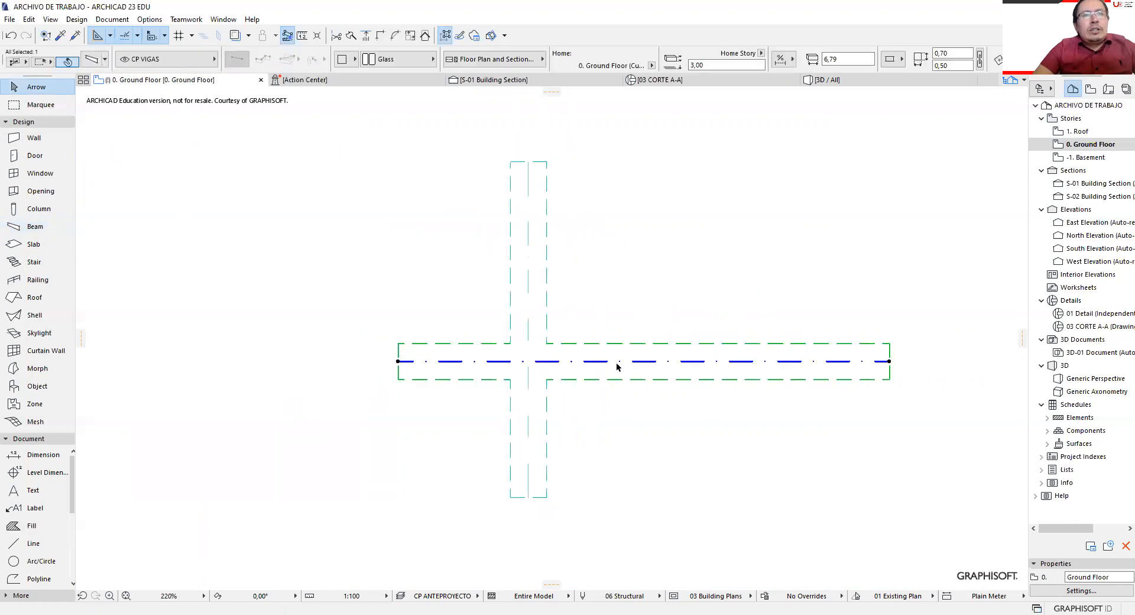
pyautogui.press('Escape')
pyautogui.click(532, 416)
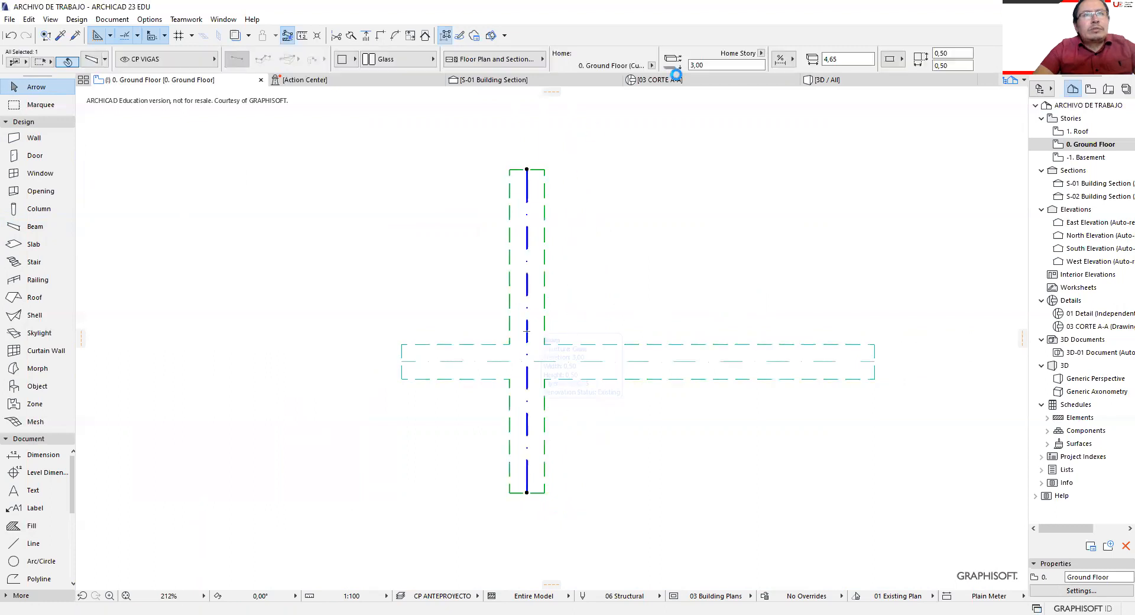
# Examine the crossing glass beams in the 3D view, selecting each beam in turn to compare them at the intersection.
pyautogui.click(828, 79)
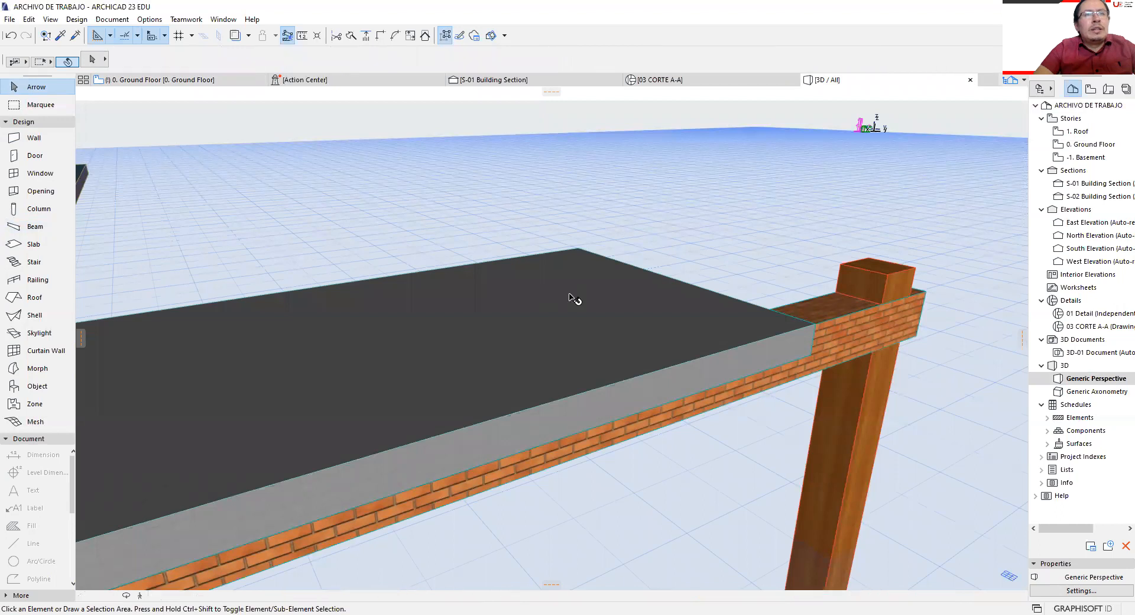
pyautogui.scroll(-6, 652, 303)
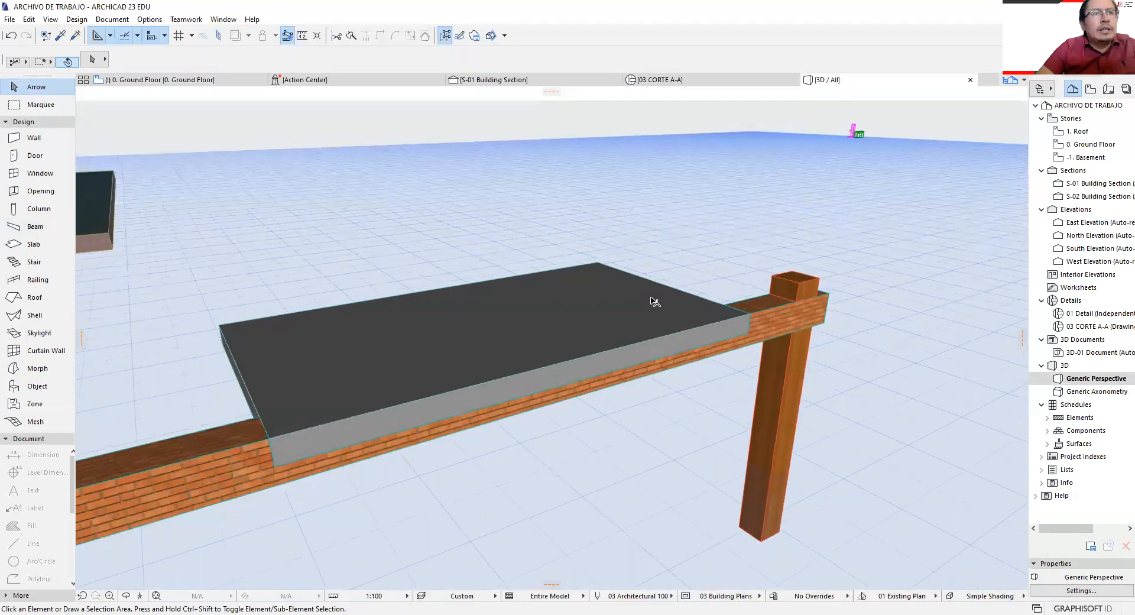
pyautogui.scroll(-8, 653, 303)
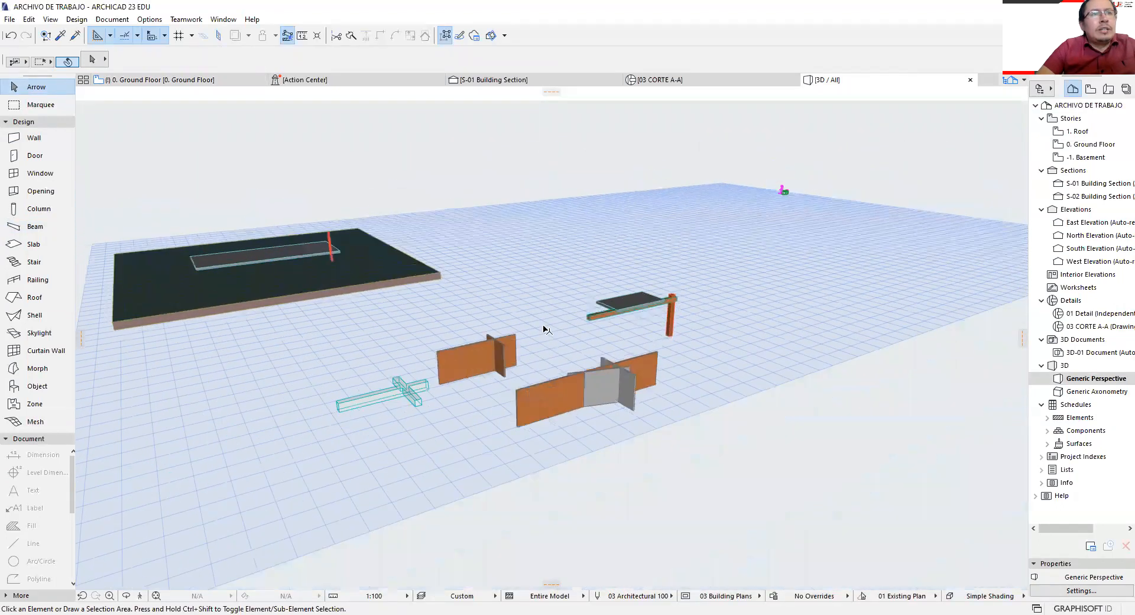
pyautogui.scroll(8, 364, 427)
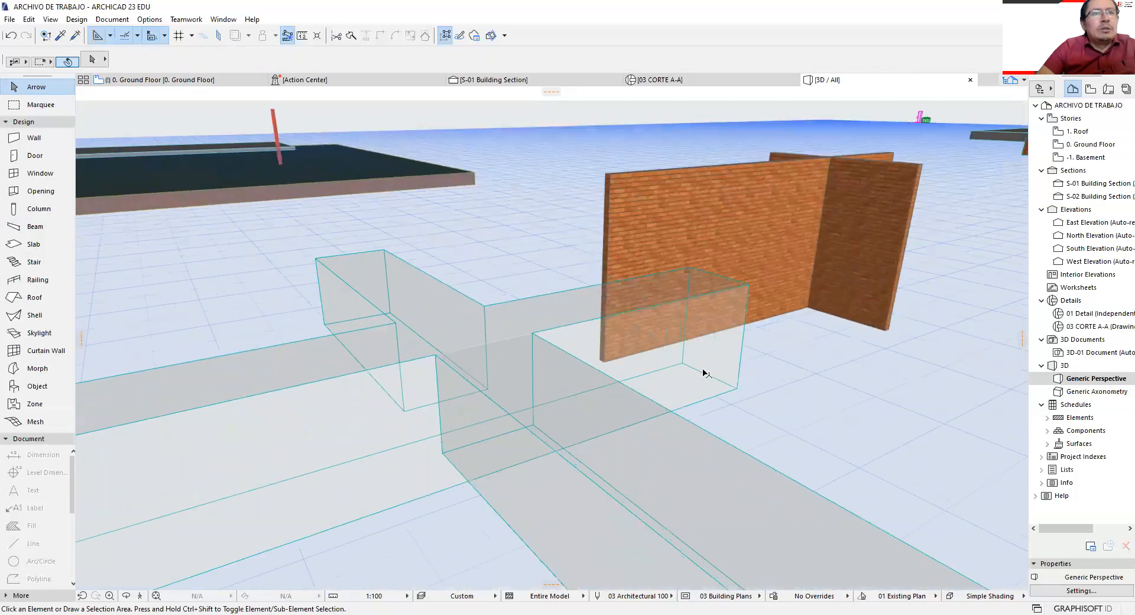
pyautogui.click(561, 377)
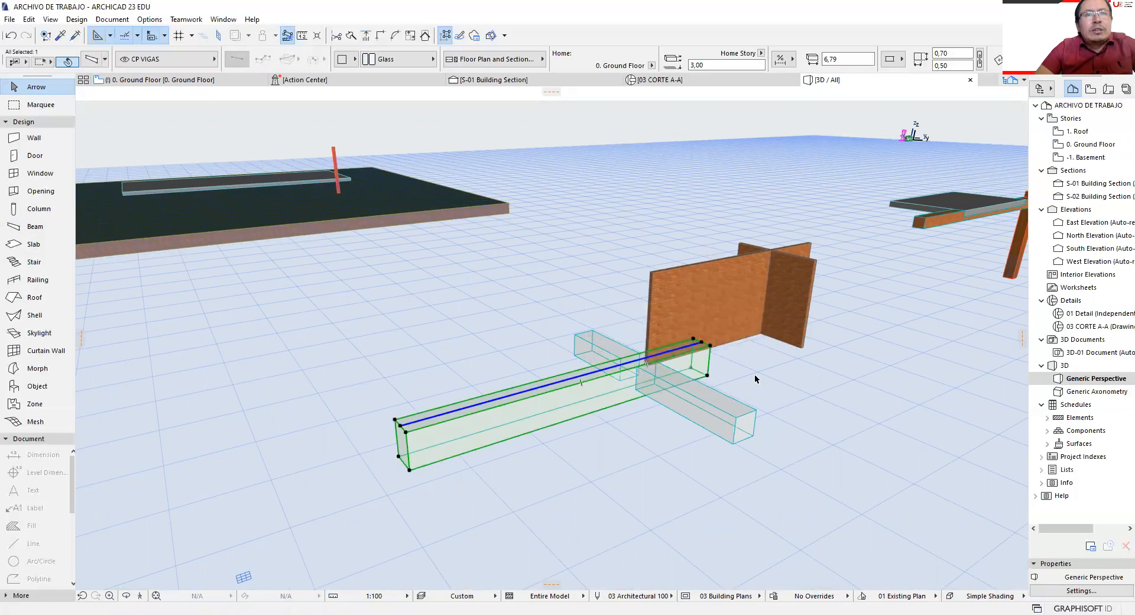
pyautogui.scroll(5, 755, 372)
pyautogui.scroll(-4, 755, 372)
pyautogui.scroll(-3, 756, 367)
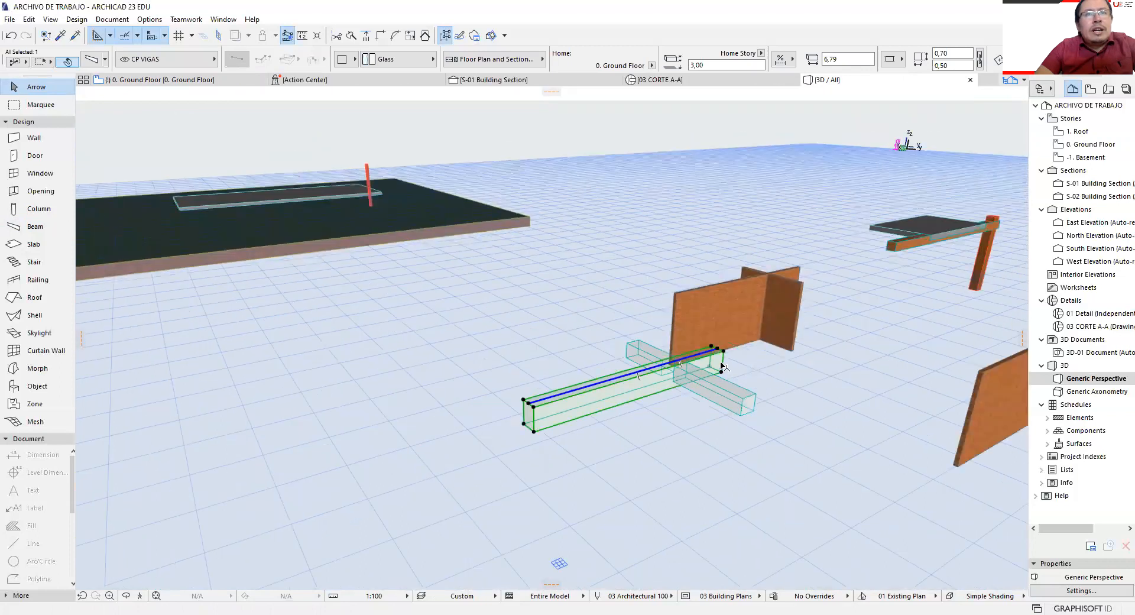
pyautogui.scroll(2, 723, 372)
pyautogui.scroll(2, 724, 390)
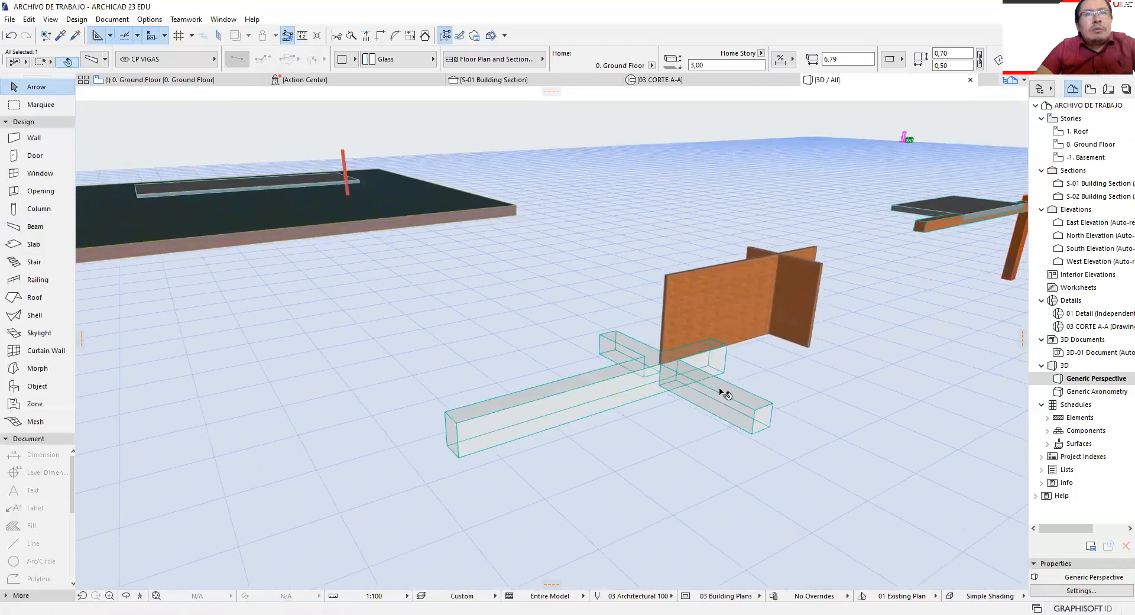
pyautogui.click(722, 392)
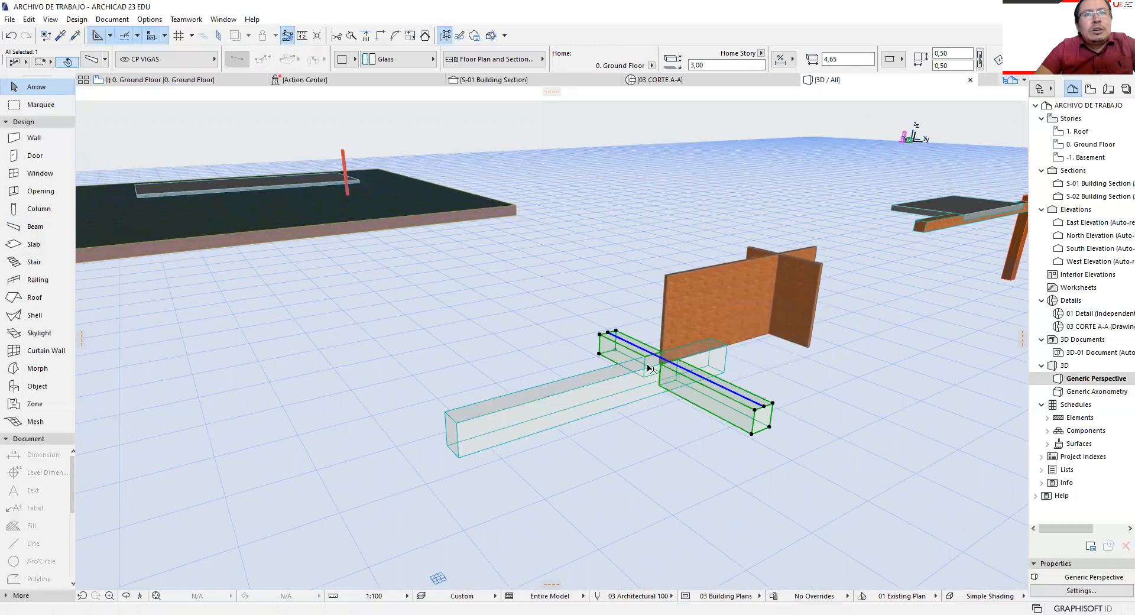
pyautogui.scroll(2, 684, 371)
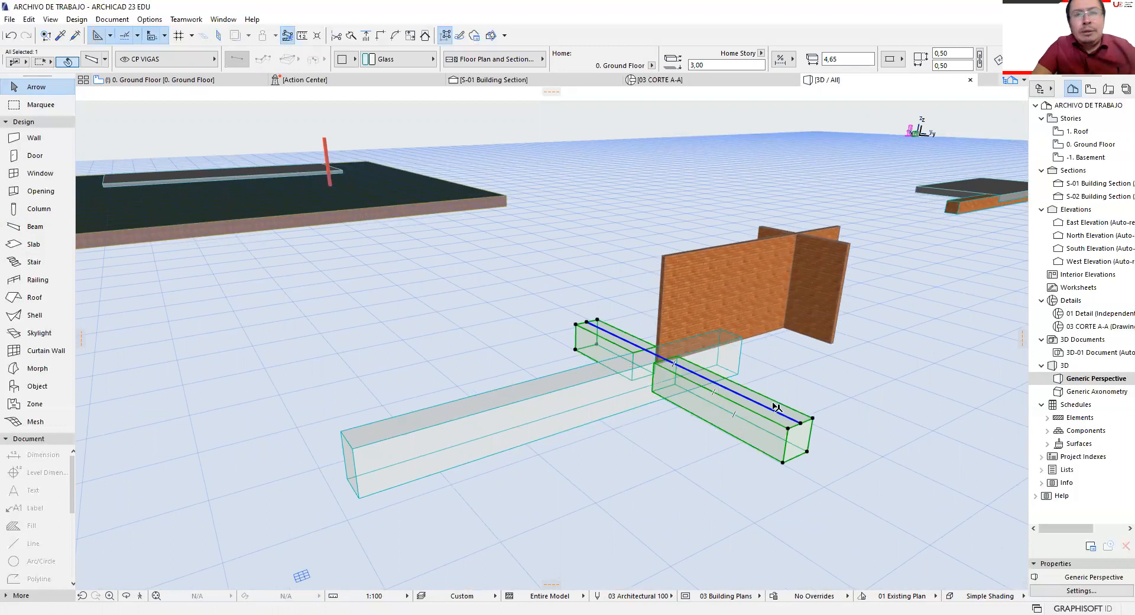
pyautogui.moveTo(694, 366)
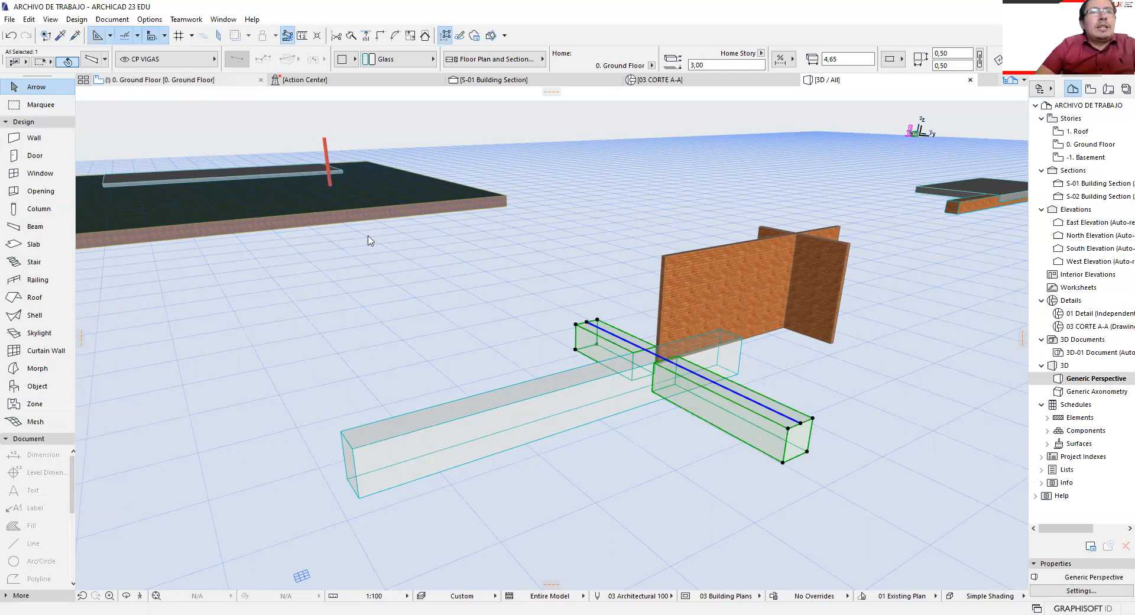
# Return to the ground floor plan and review the priority text diagram alongside the wall and beam intersection examples.
pyautogui.click(165, 80)
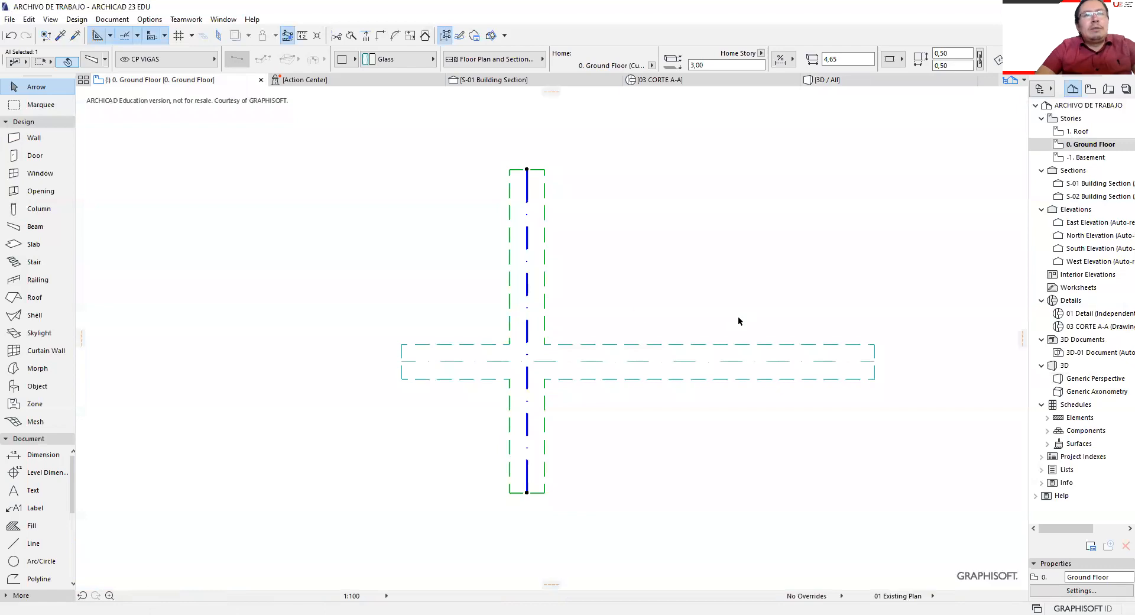
pyautogui.scroll(-10, 738, 317)
pyautogui.scroll(1, 480, 317)
pyautogui.scroll(10, 482, 318)
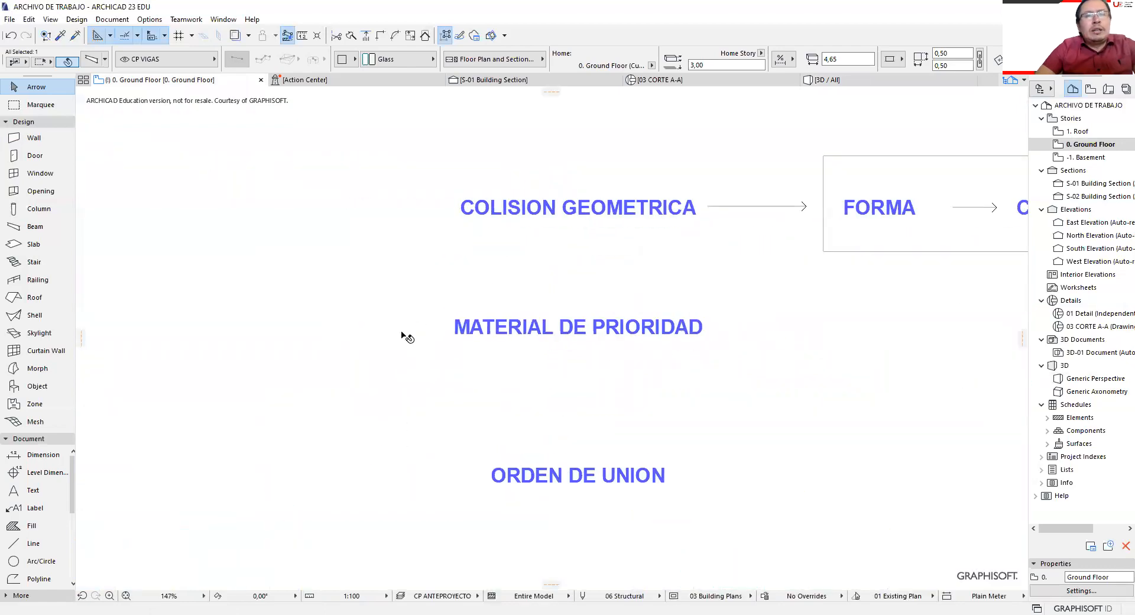
pyautogui.scroll(-3, 405, 337)
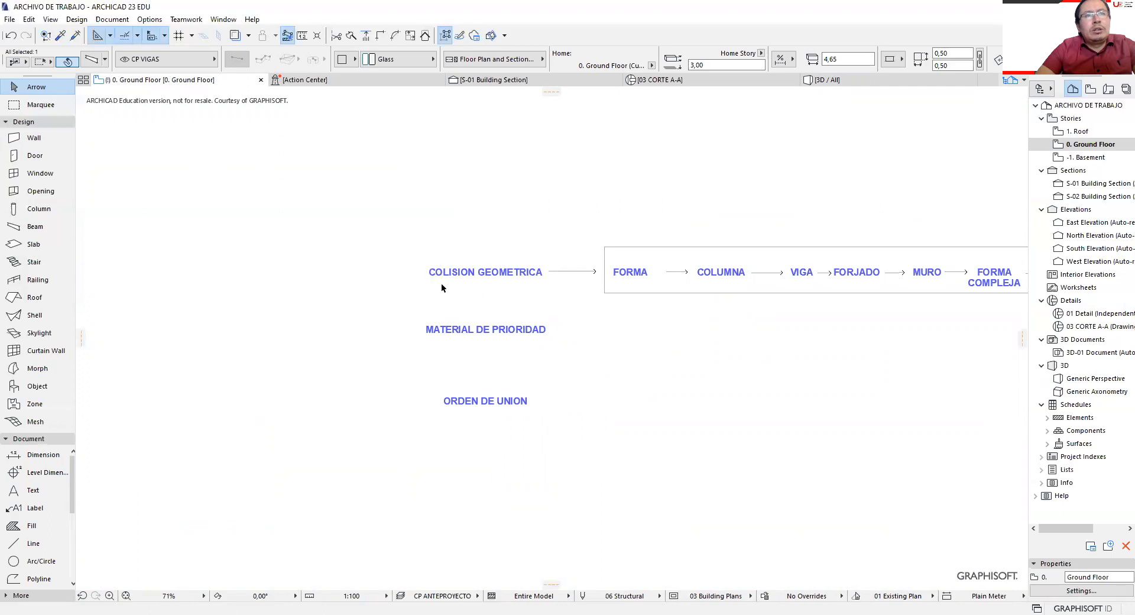
pyautogui.scroll(-2, 418, 278)
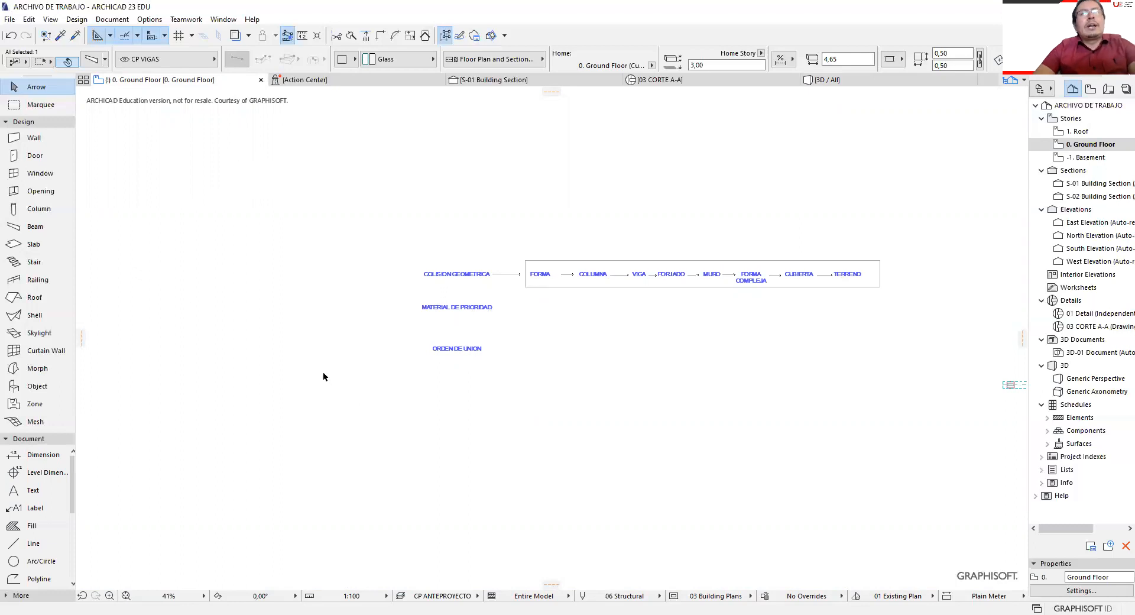
pyautogui.scroll(-5, 323, 373)
pyautogui.scroll(4, 671, 334)
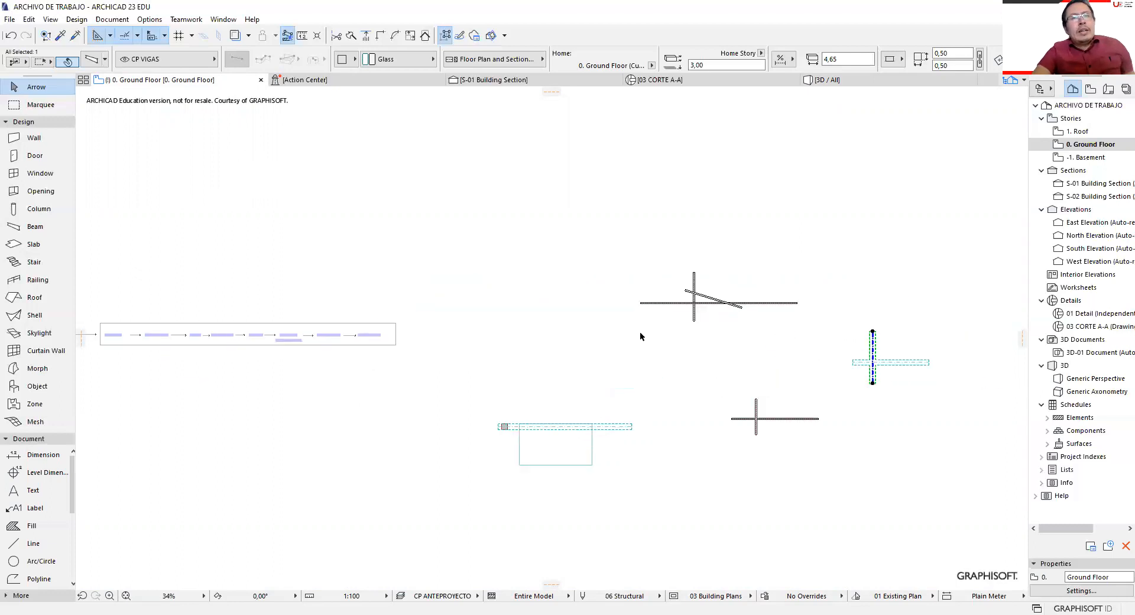
pyautogui.scroll(-3, 721, 340)
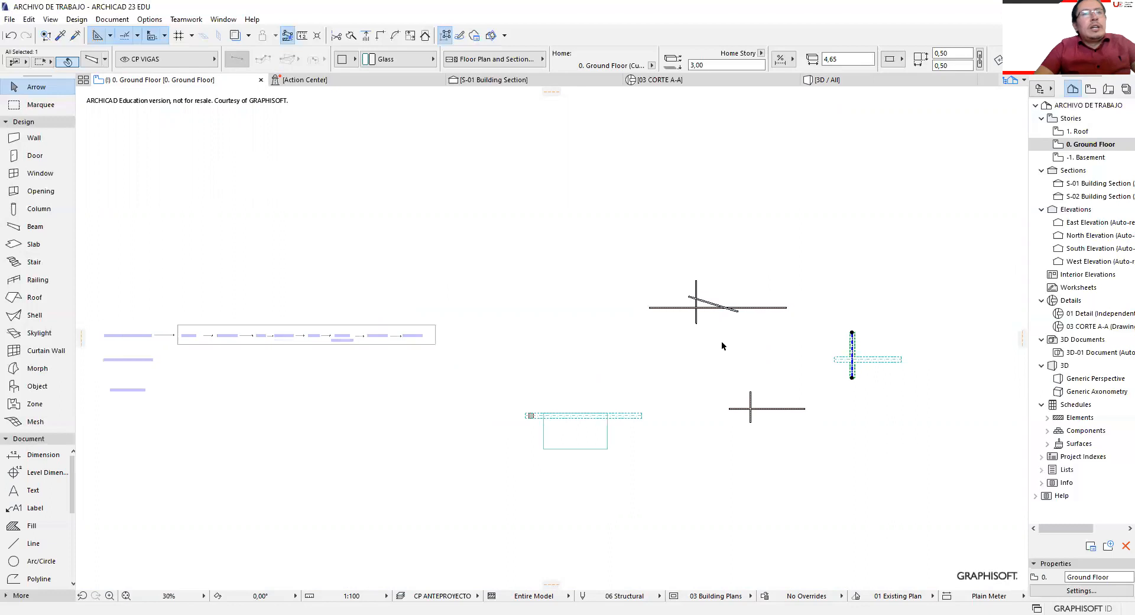
pyautogui.scroll(4, 480, 326)
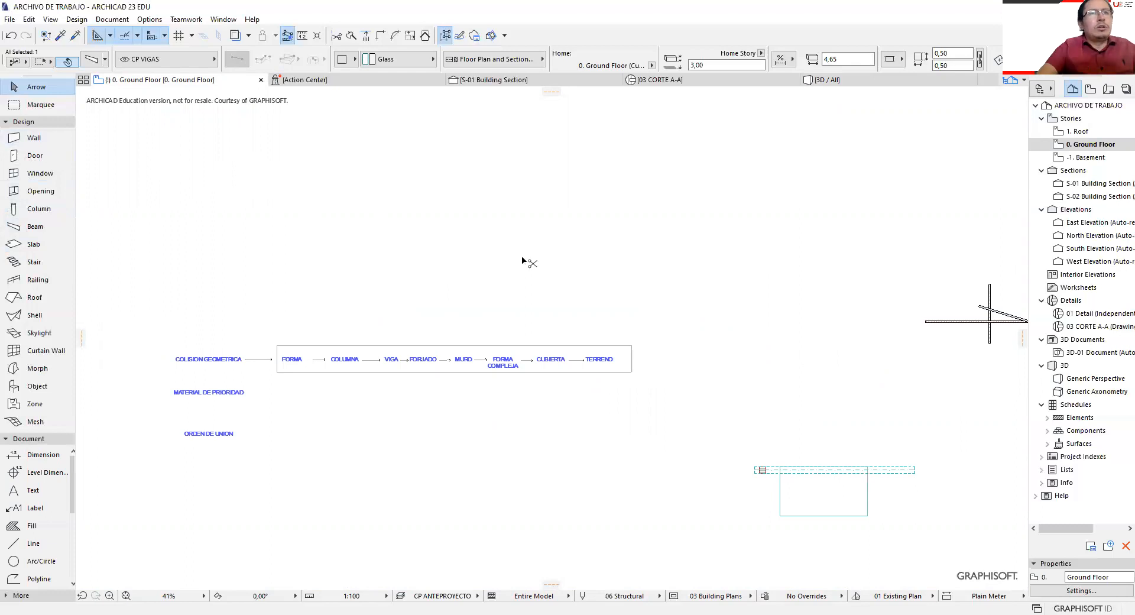
# Open the layer settings and create a new layer named CP PAREDES 2.
pyautogui.hotkey('ctrl', 'l')
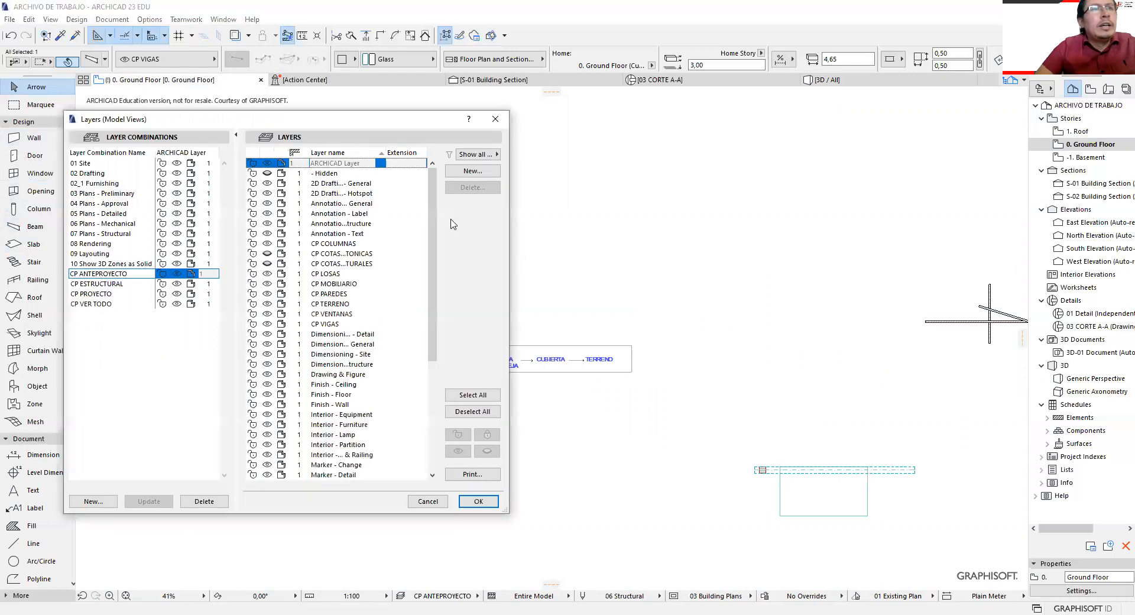
pyautogui.click(300, 213)
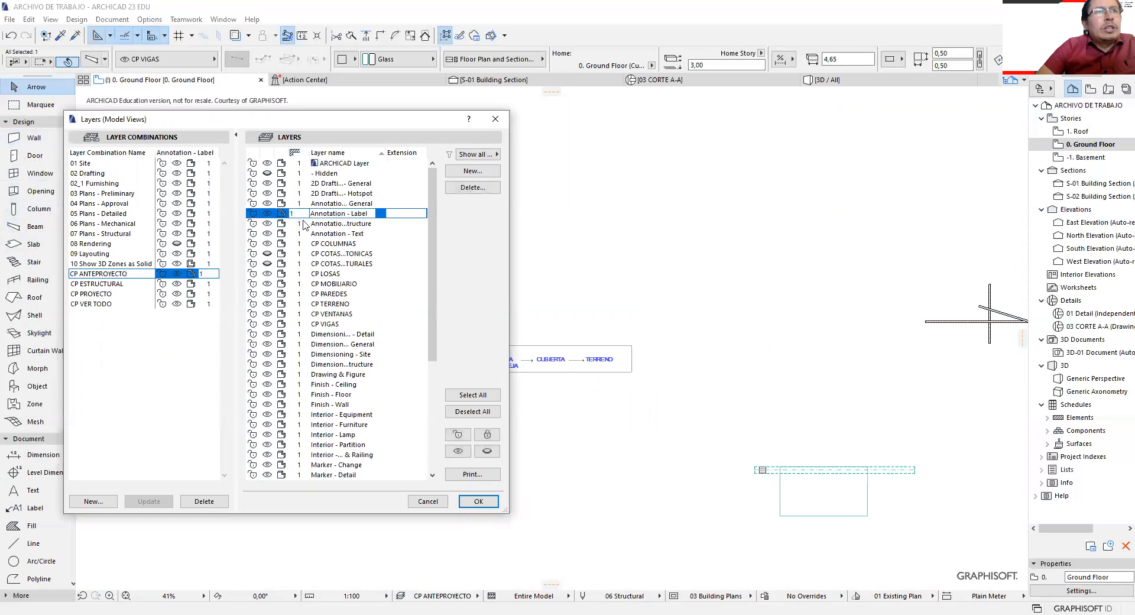
pyautogui.click(183, 380)
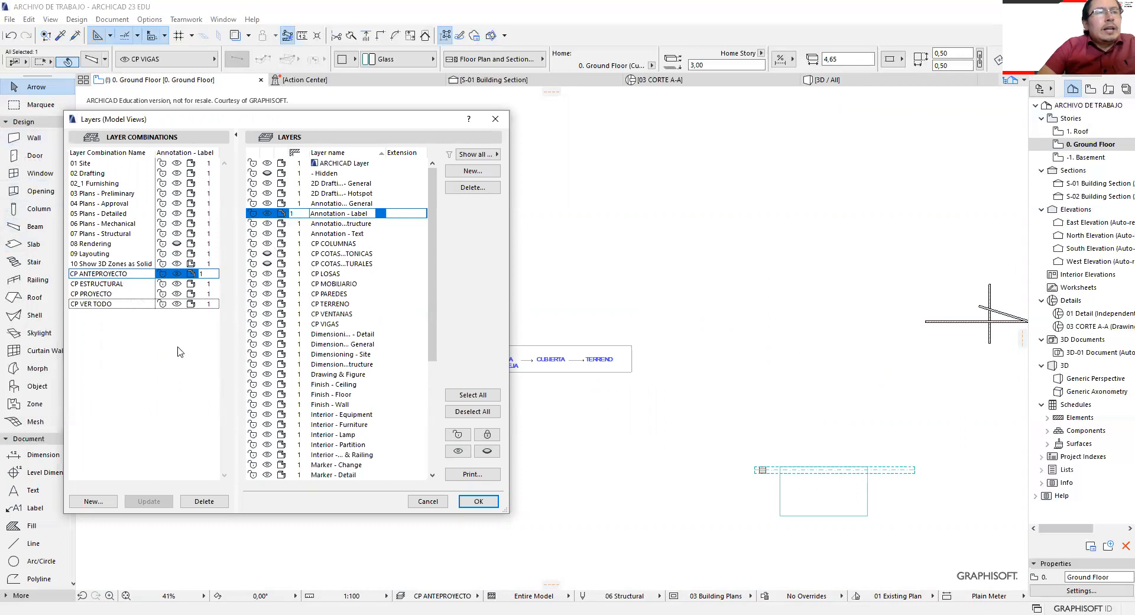
pyautogui.click(327, 295)
pyautogui.click(473, 173)
pyautogui.write('CP')
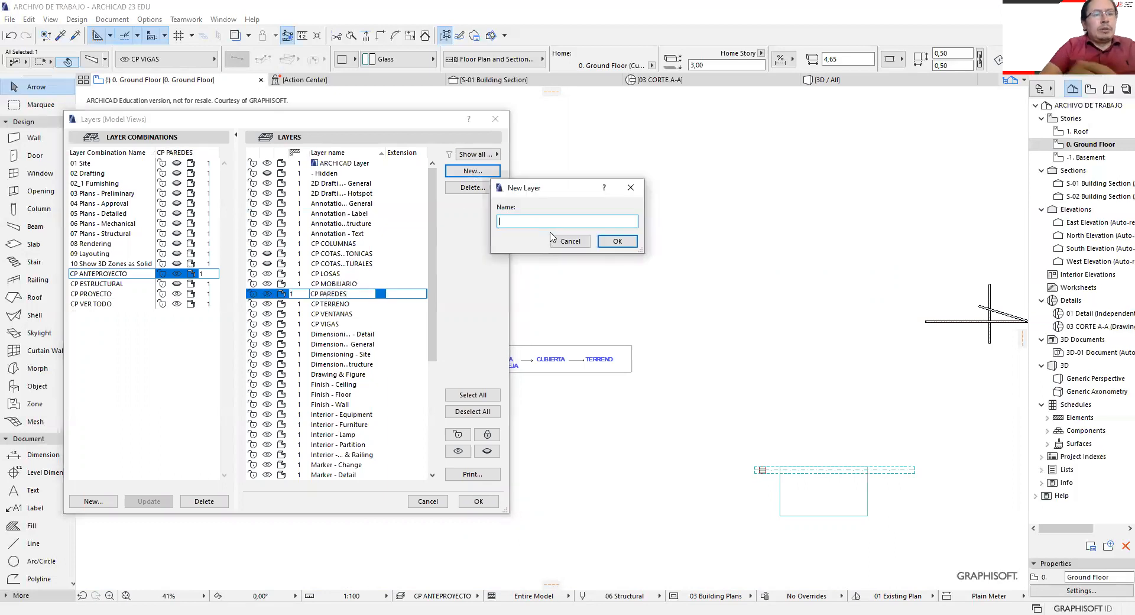
pyautogui.write(' PA')
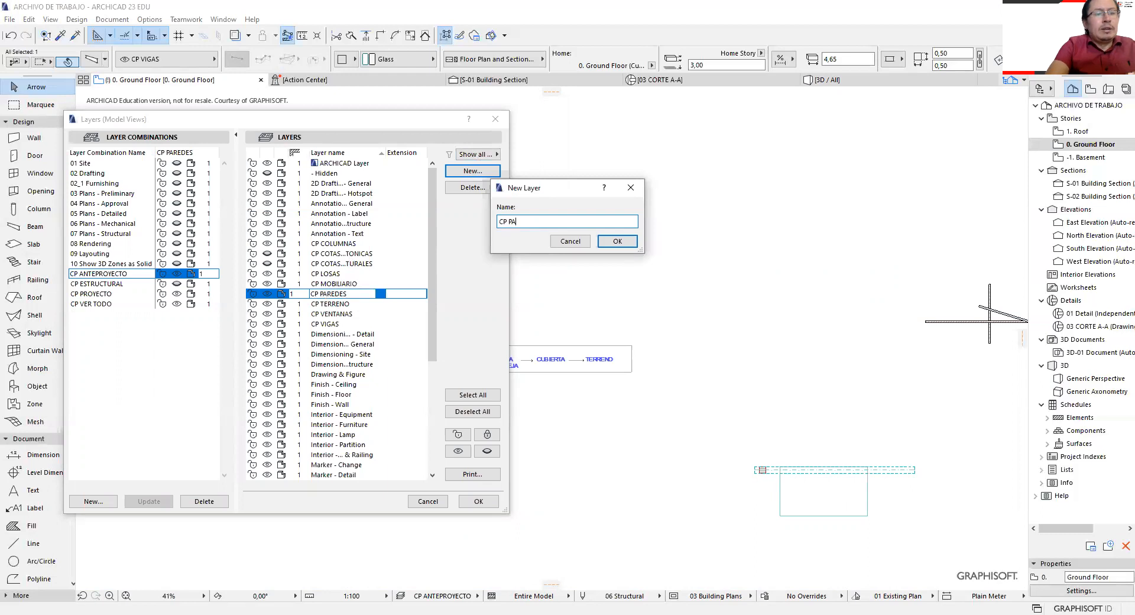
pyautogui.write('REDES 2')
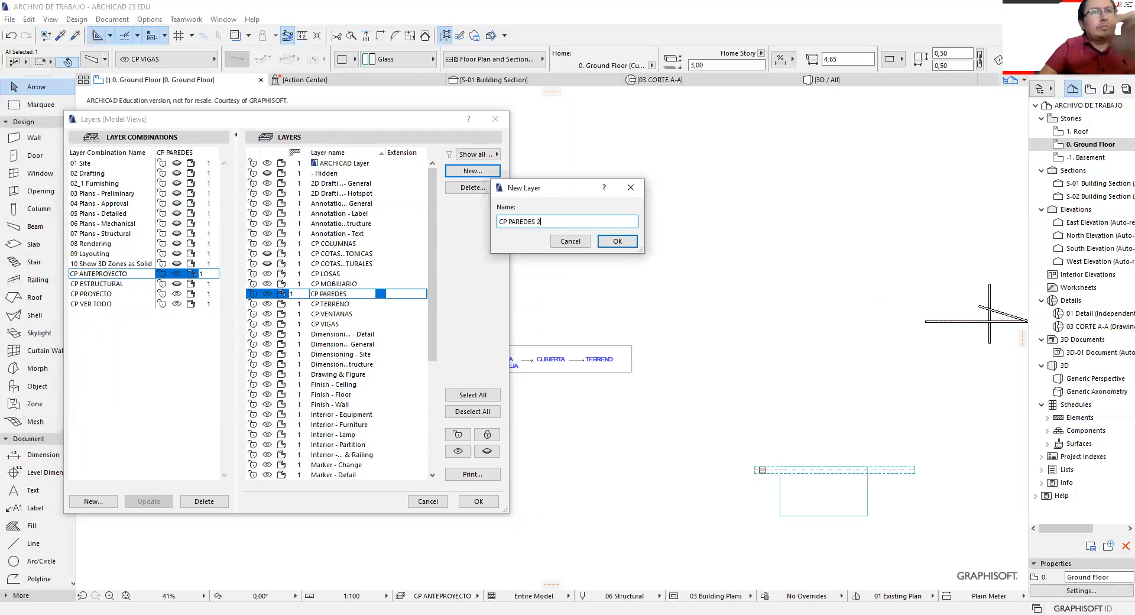
pyautogui.press('Return')
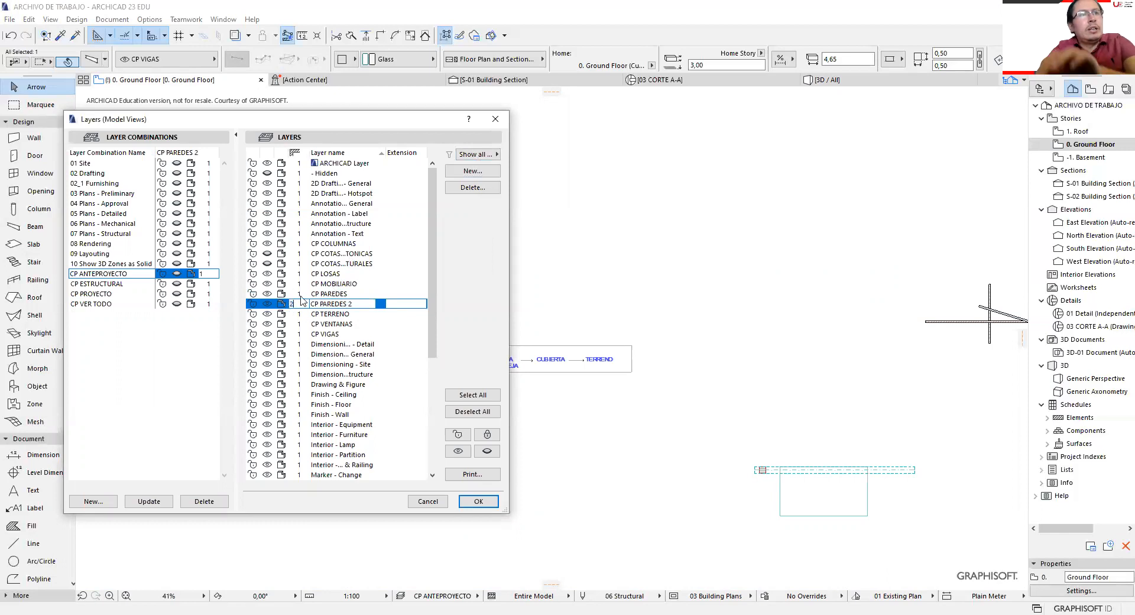
# Set the intersection group number of layer CP PAREDES 2 to 2 and apply the layer settings.
pyautogui.write('2')
pyautogui.click(302, 294)
pyautogui.click(477, 501)
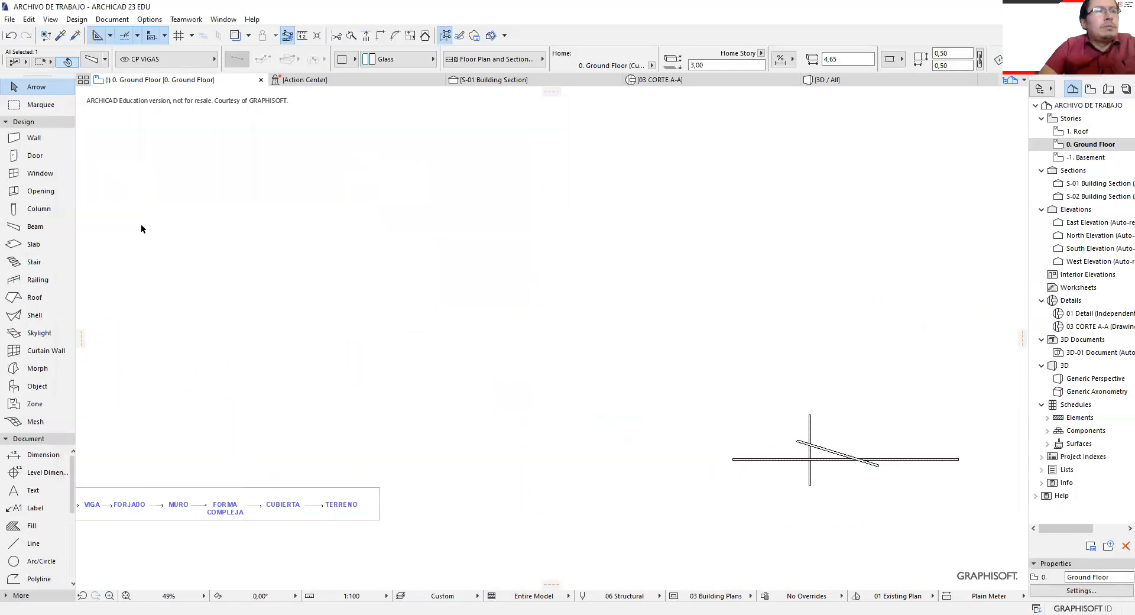
# Set the Wall tool defaults to layer CP PAREDES 2 and the Brick Double Plastered composite structure.
pyautogui.click(34, 138)
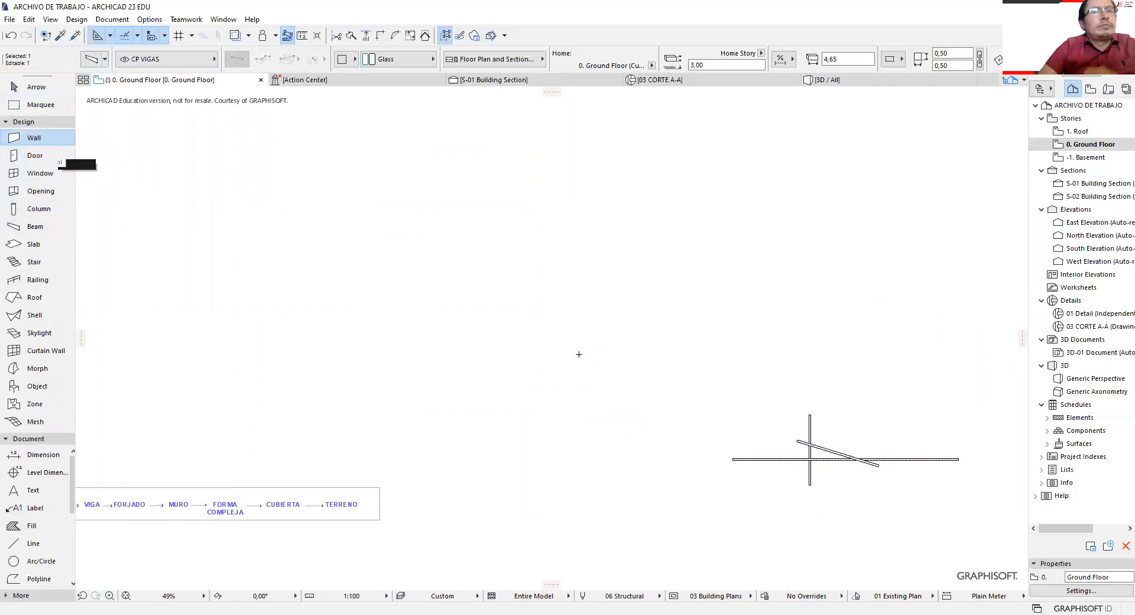
pyautogui.press('Escape')
pyautogui.click(33, 140)
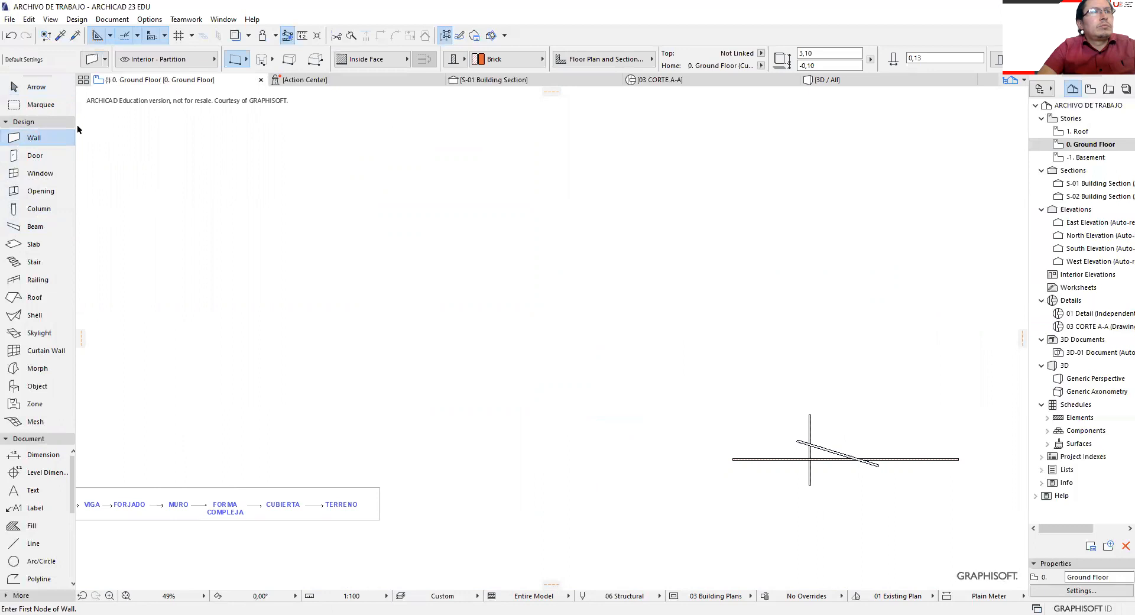
pyautogui.hotkey('ctrl', 't')
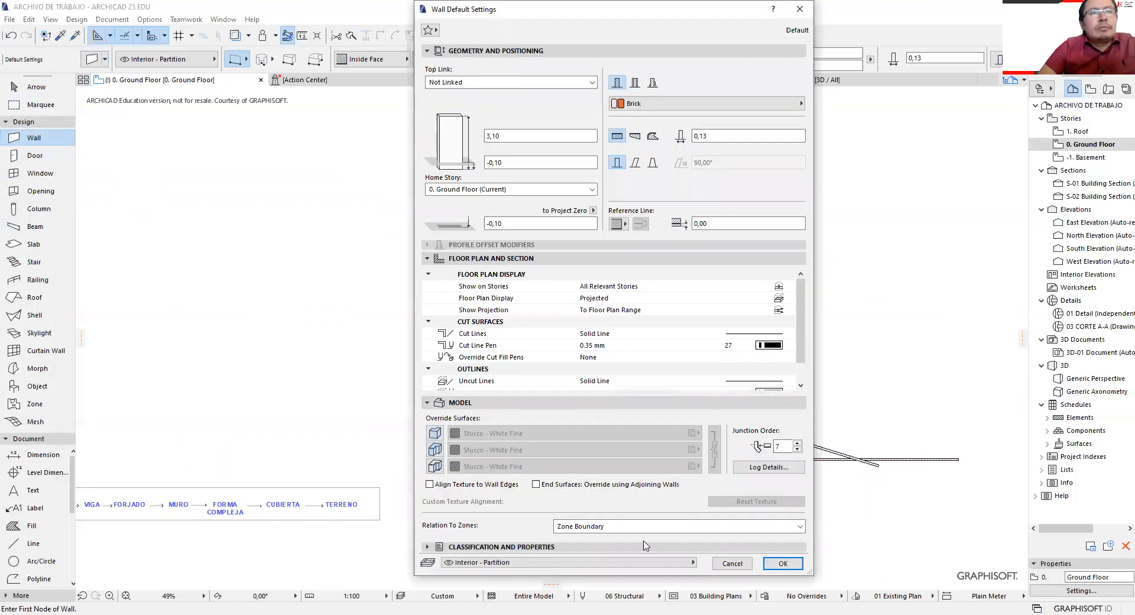
pyautogui.click(683, 565)
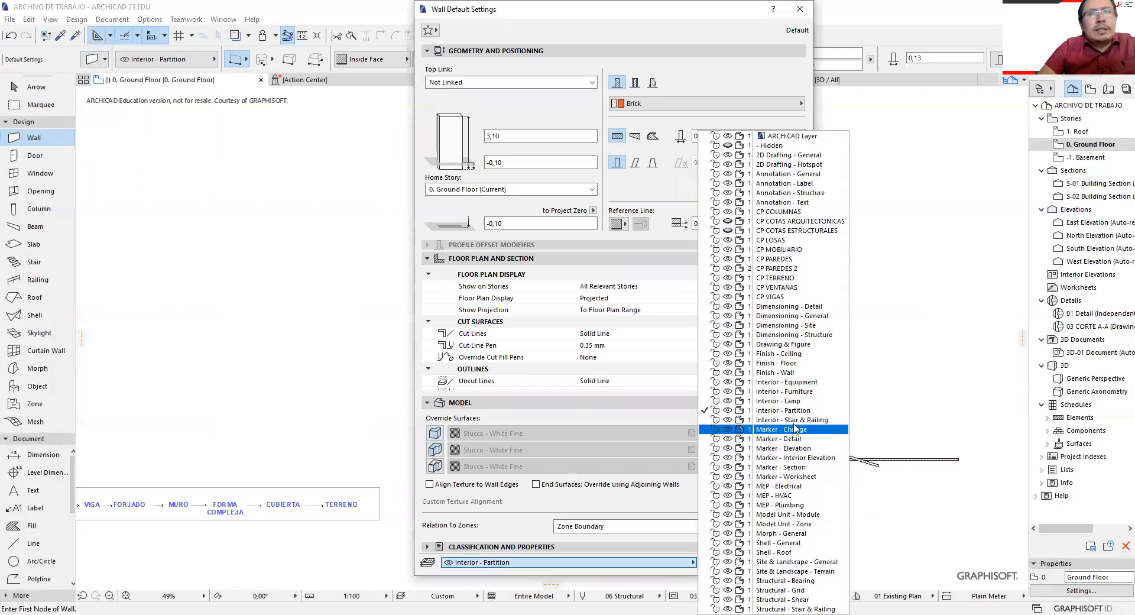
pyautogui.click(785, 269)
pyautogui.click(635, 82)
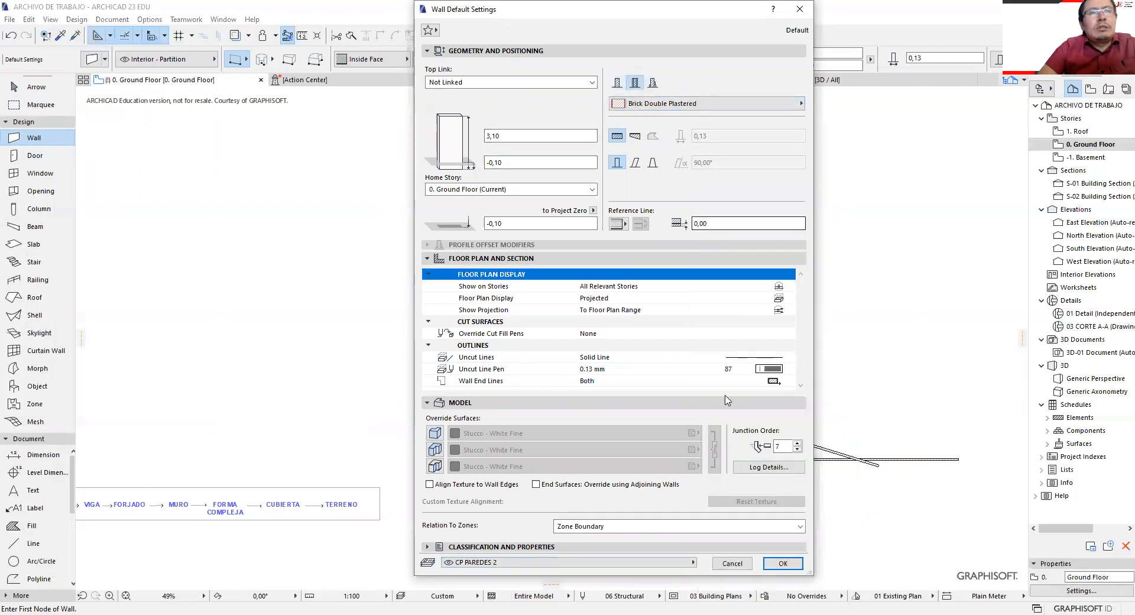
pyautogui.click(782, 564)
# Draw a vertical double-plastered brick wall in the empty area between the text diagram and the crossing walls.
pyautogui.click(533, 353)
pyautogui.click(532, 279)
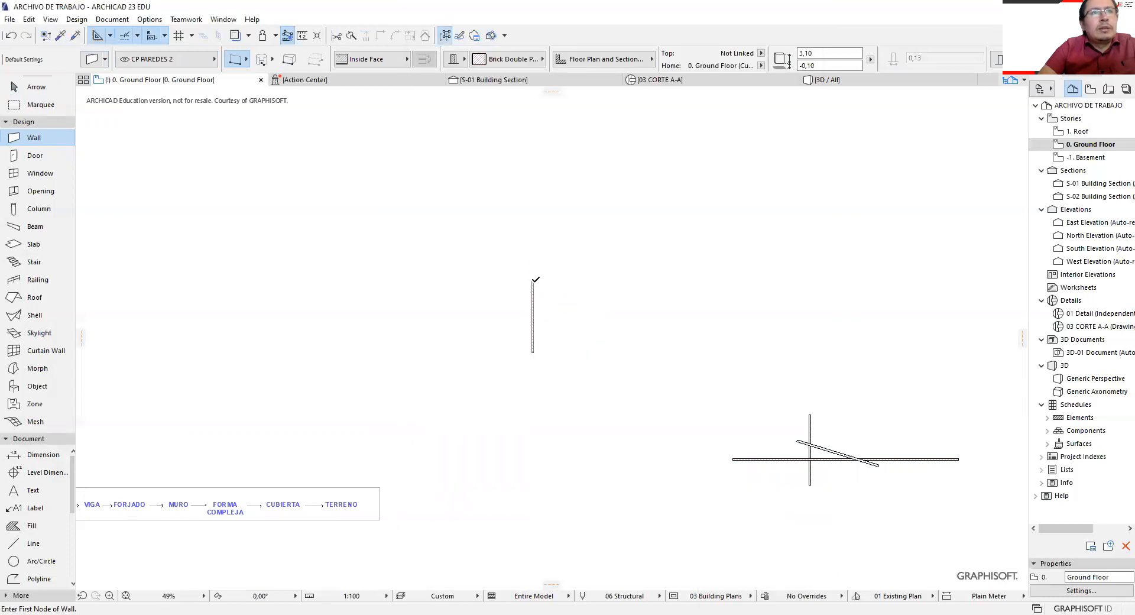
pyautogui.scroll(8, 536, 284)
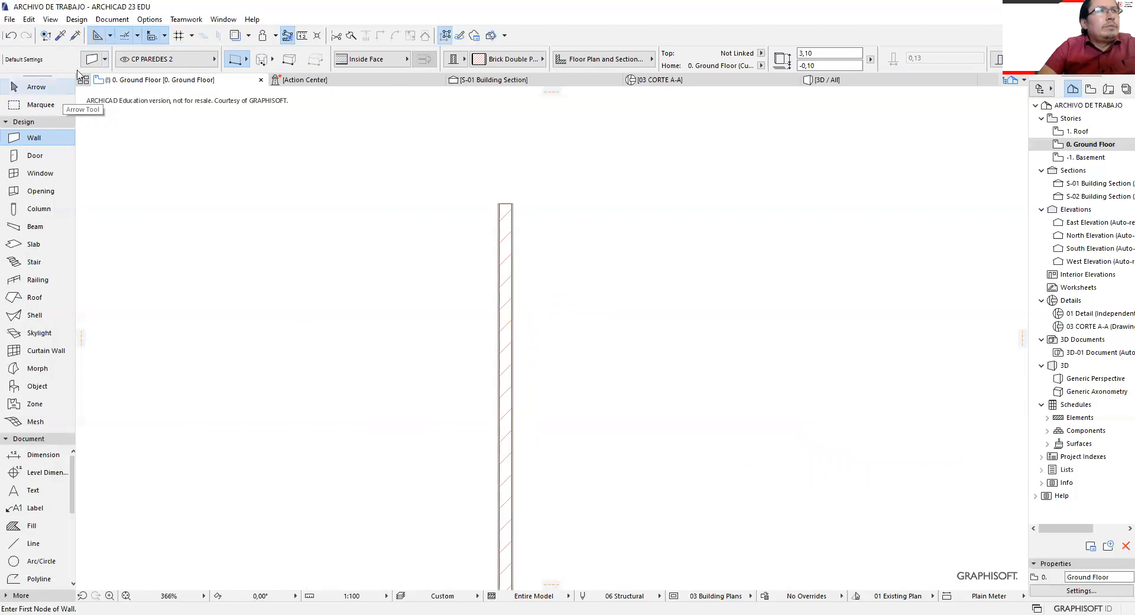
# Set the Wall default layer to CP PAREDES and draw a horizontal double-plastered brick wall crossing the vertical one.
pyautogui.hotkey('ctrl', 't')
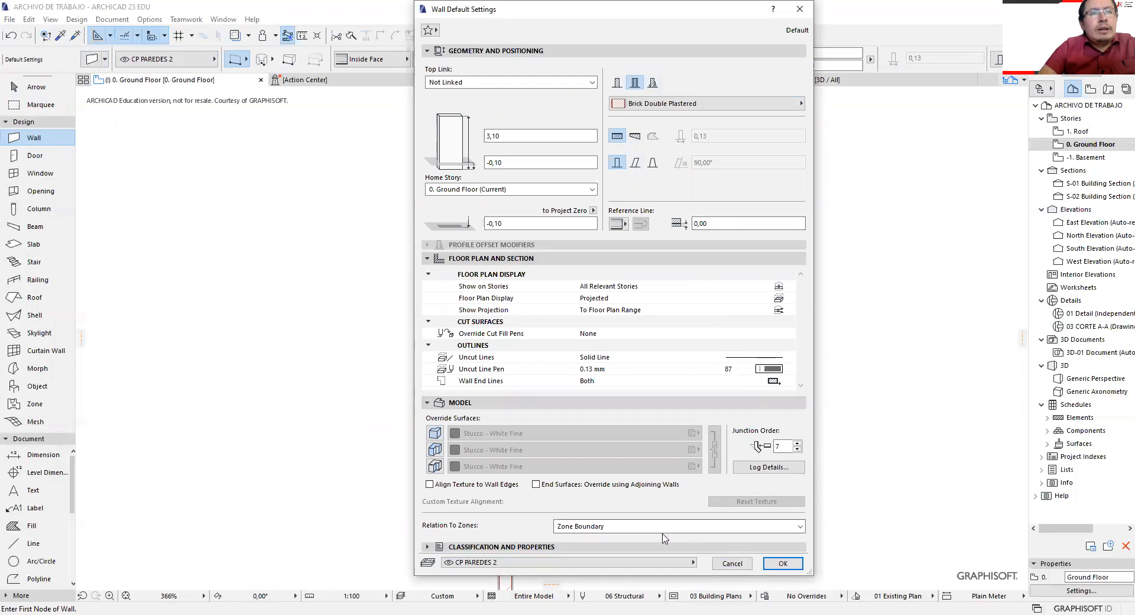
pyautogui.click(665, 562)
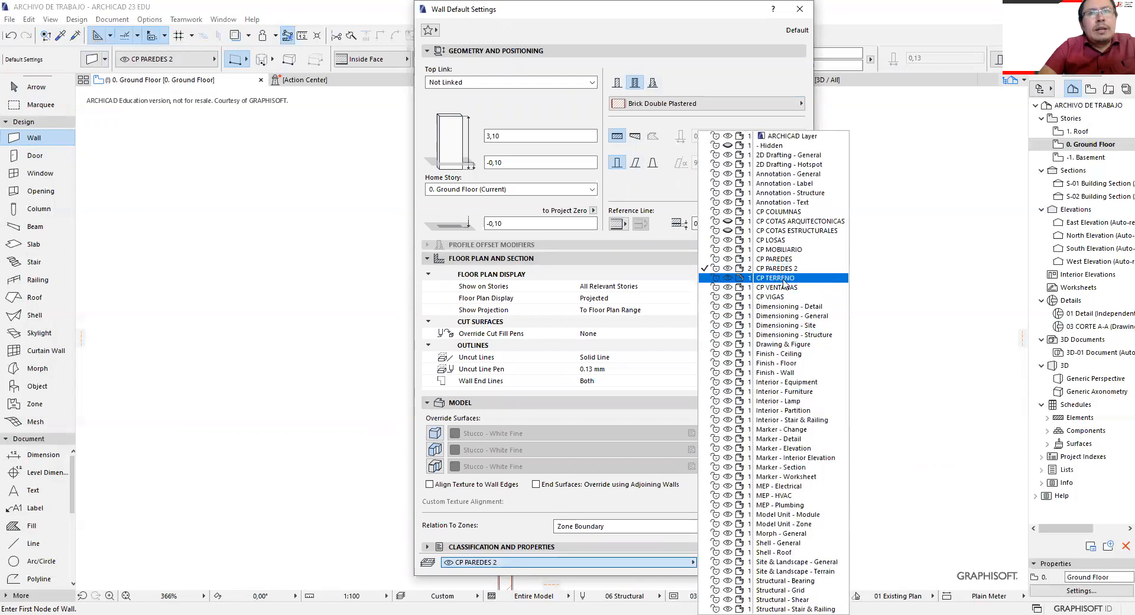
pyautogui.click(784, 260)
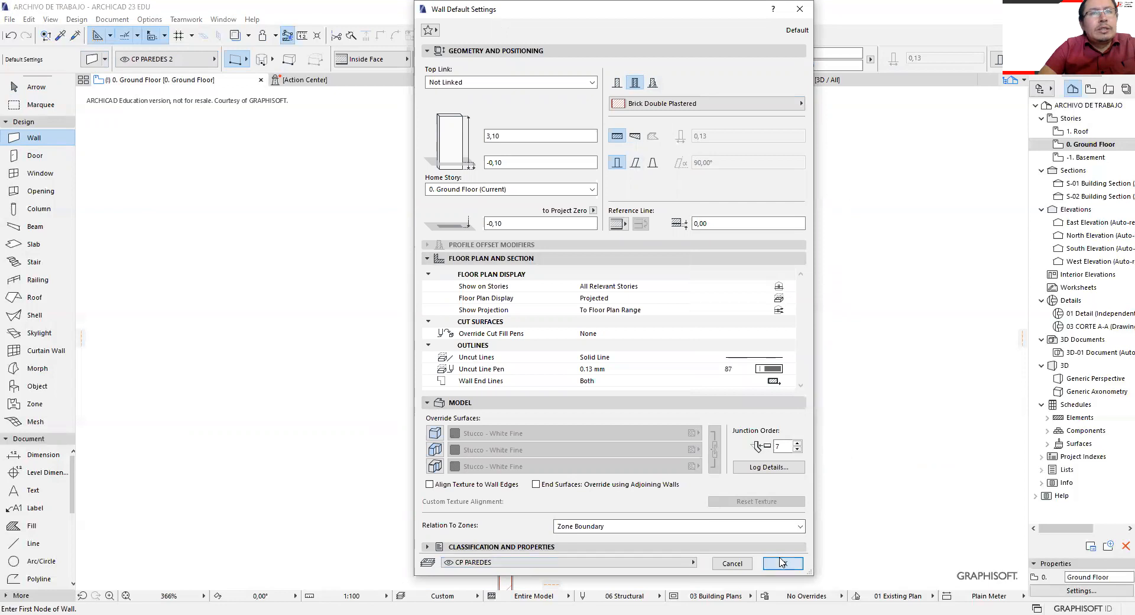
pyautogui.click(784, 563)
pyautogui.click(416, 363)
pyautogui.click(616, 361)
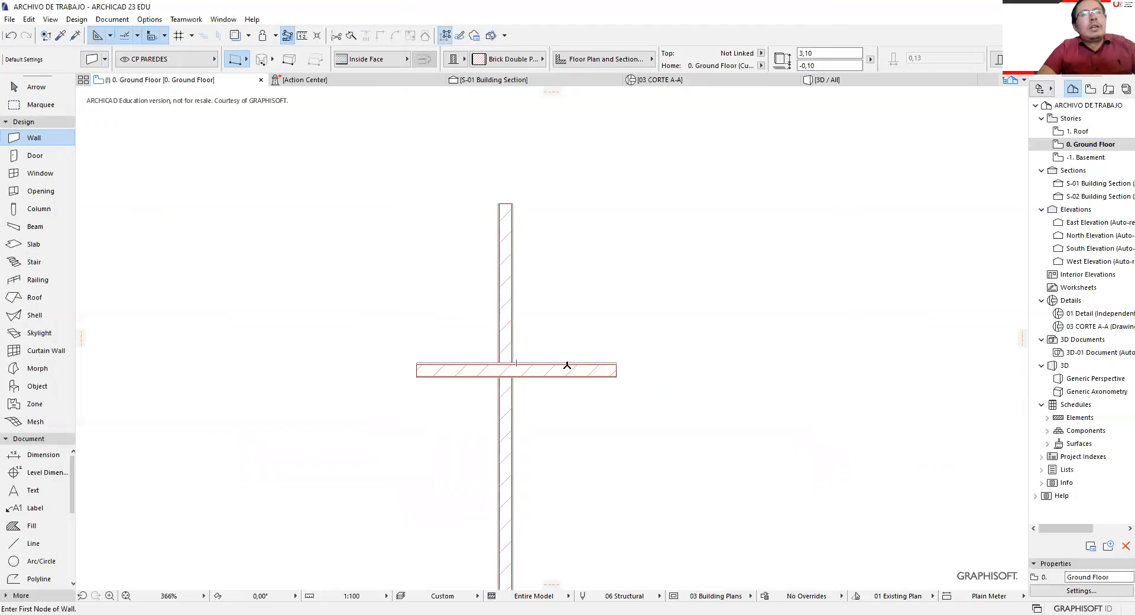
# Select the vertical wall on layer CP PAREDES 2 and bring it to the front of the display order.
pyautogui.keyDown('shift'); pyautogui.click(542, 371); pyautogui.keyUp('shift')
pyautogui.scroll(5, 515, 368)
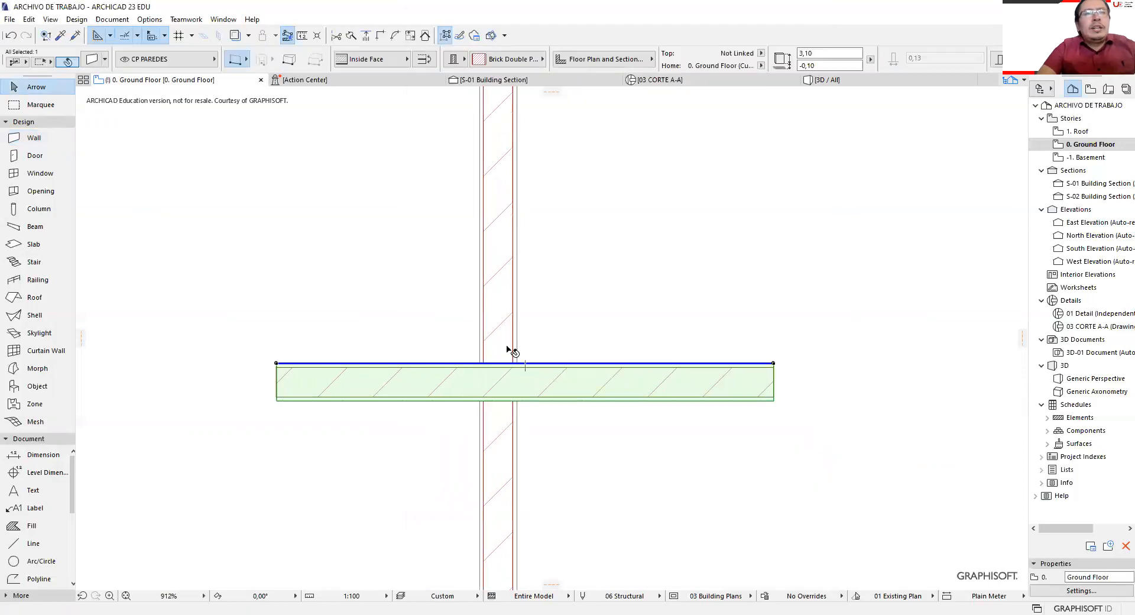
pyautogui.click(509, 349)
pyautogui.click(561, 384)
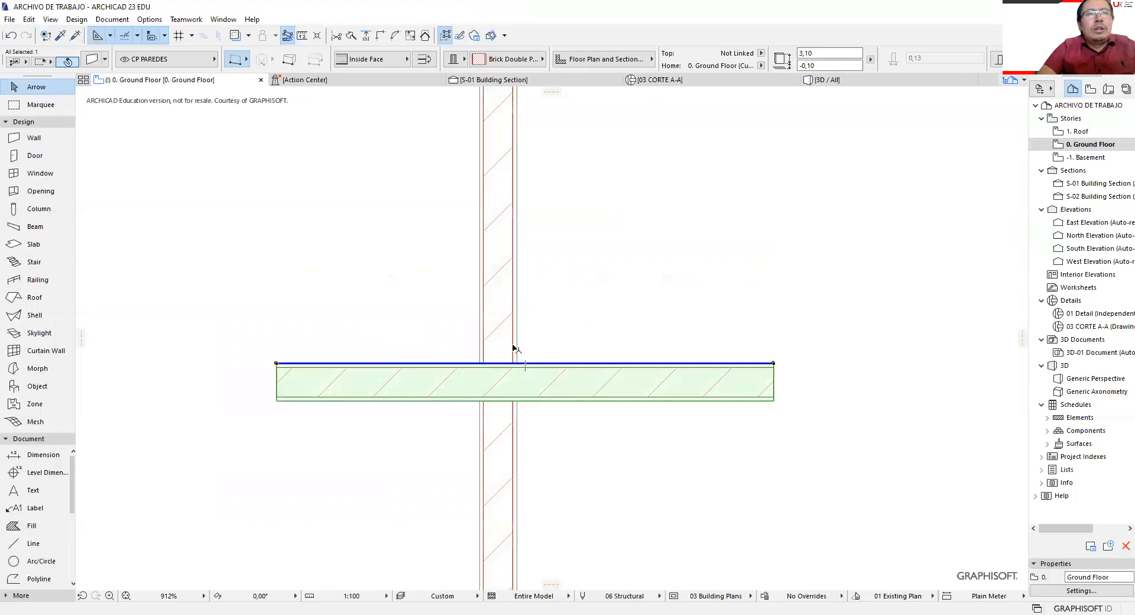
pyautogui.click(515, 343)
pyautogui.rightClick(509, 348)
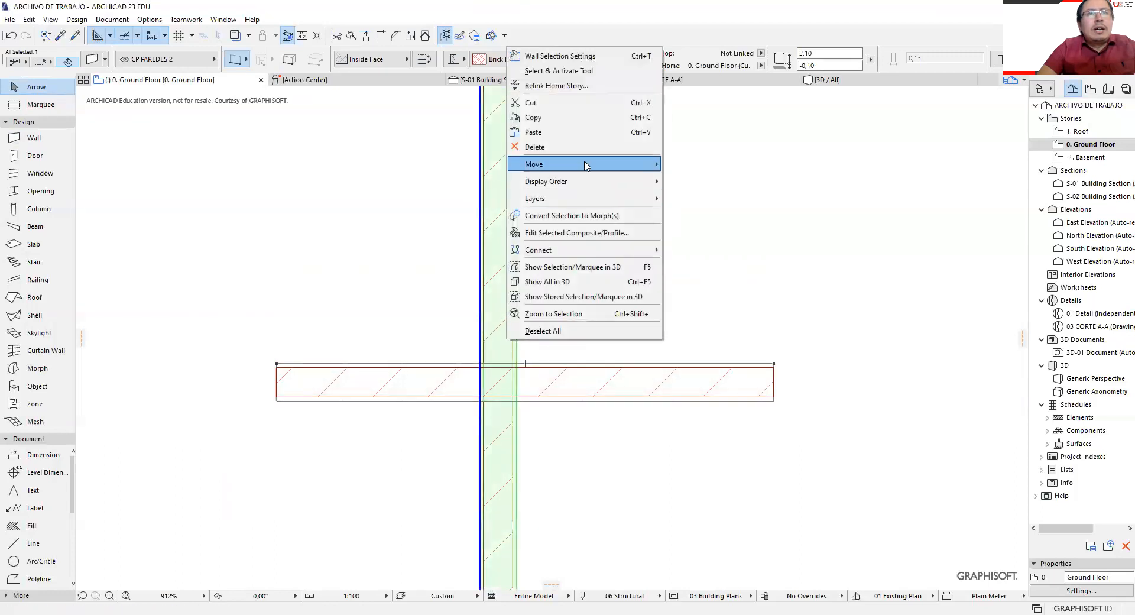
pyautogui.moveTo(577, 181)
pyautogui.click(712, 181)
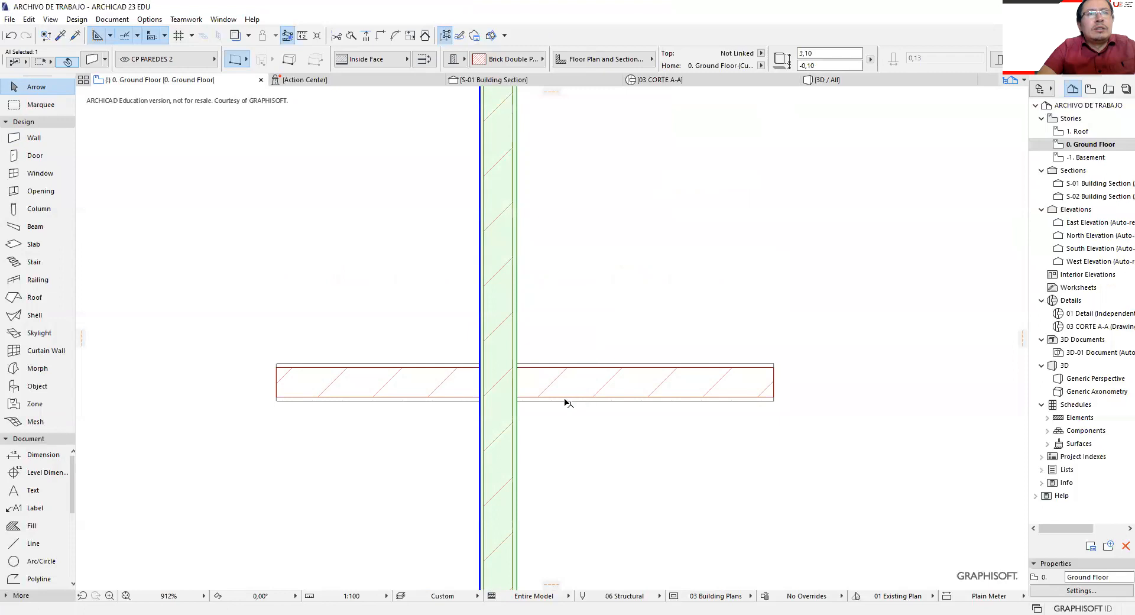
# Bring the horizontal wall on layer CP PAREDES to the front of the display order and deselect it.
pyautogui.press('Escape')
pyautogui.click(555, 381)
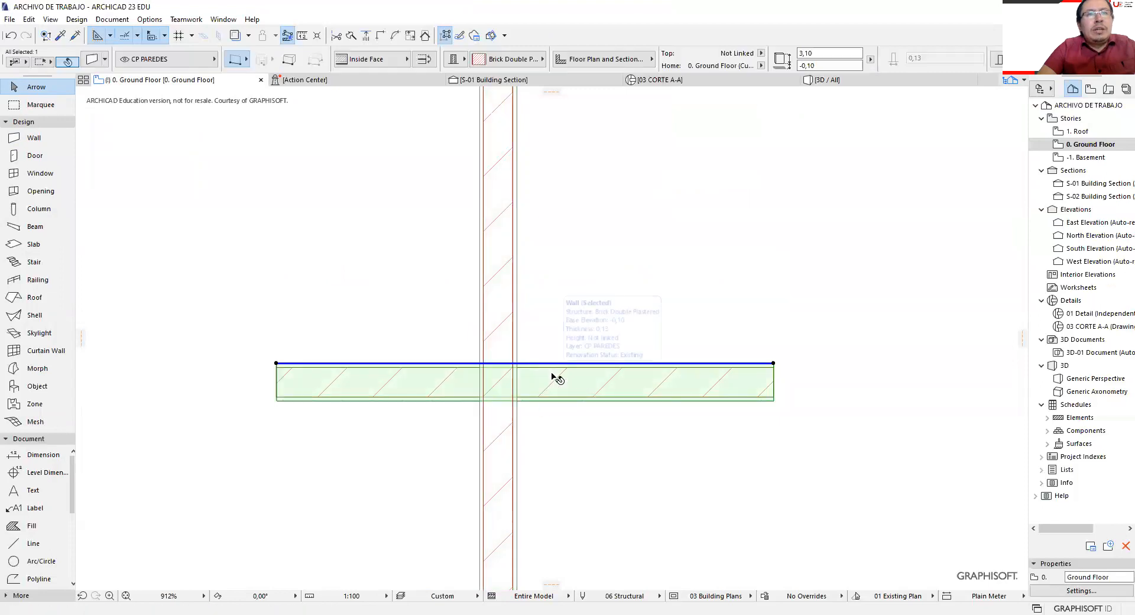
pyautogui.rightClick(555, 380)
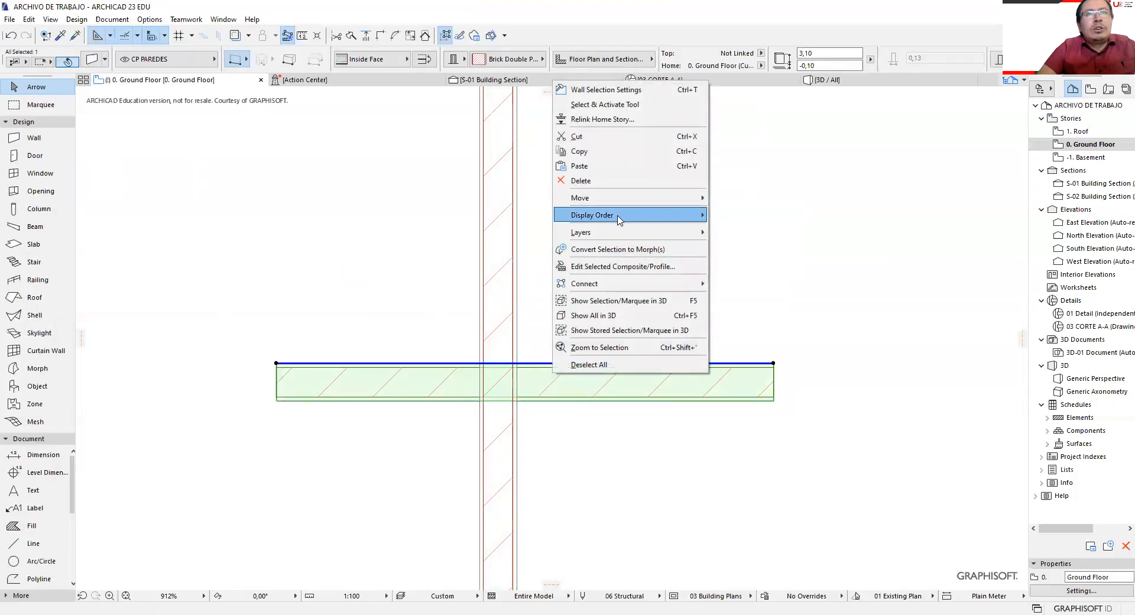
pyautogui.click(739, 217)
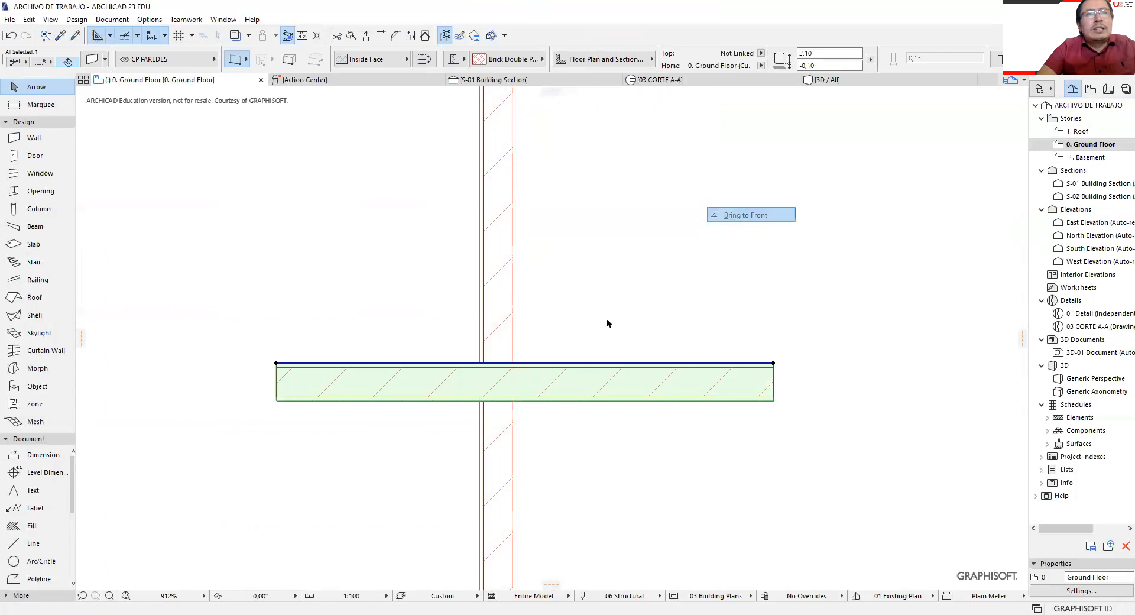
pyautogui.press('Escape')
# Switch to the 3D view and examine the newly drawn walls at their crossing.
pyautogui.click(826, 79)
pyautogui.scroll(-4, 500, 341)
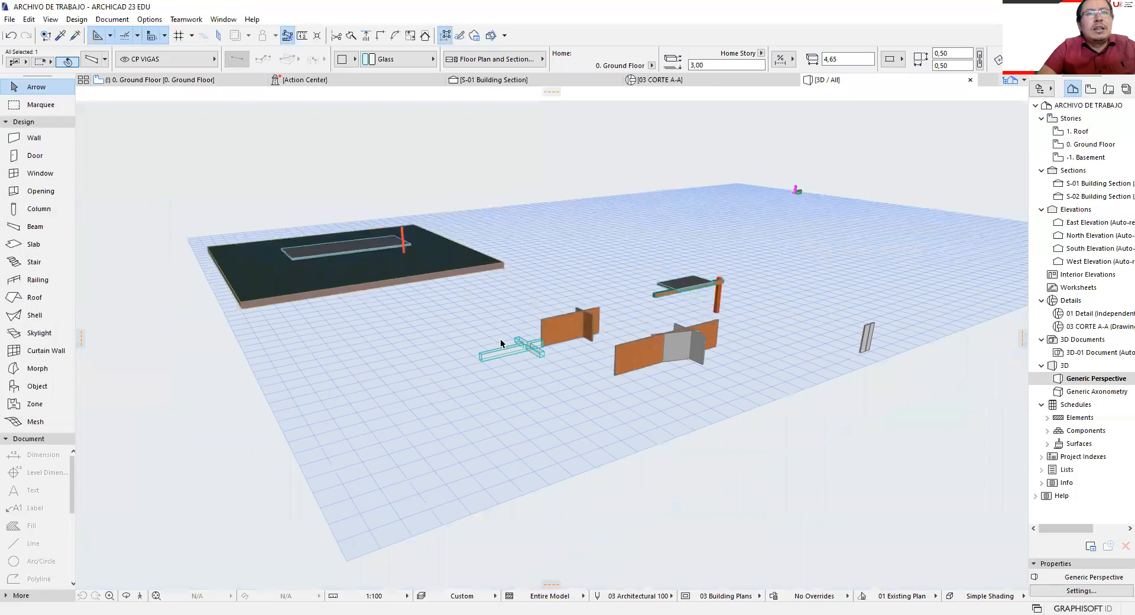
pyautogui.scroll(10, 878, 340)
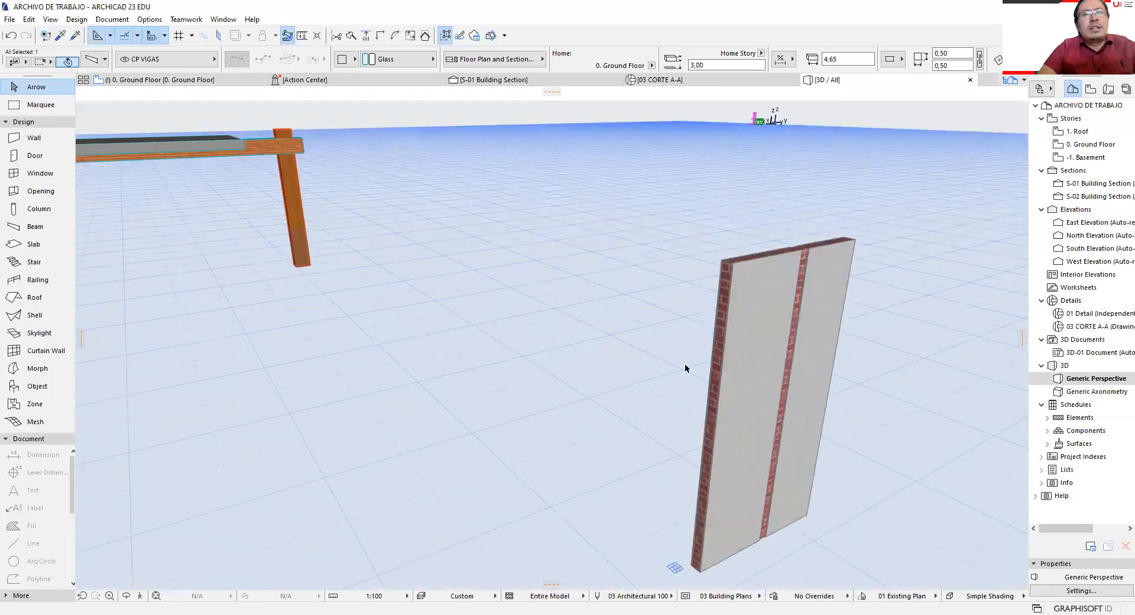
pyautogui.scroll(-6, 685, 367)
pyautogui.scroll(3, 765, 368)
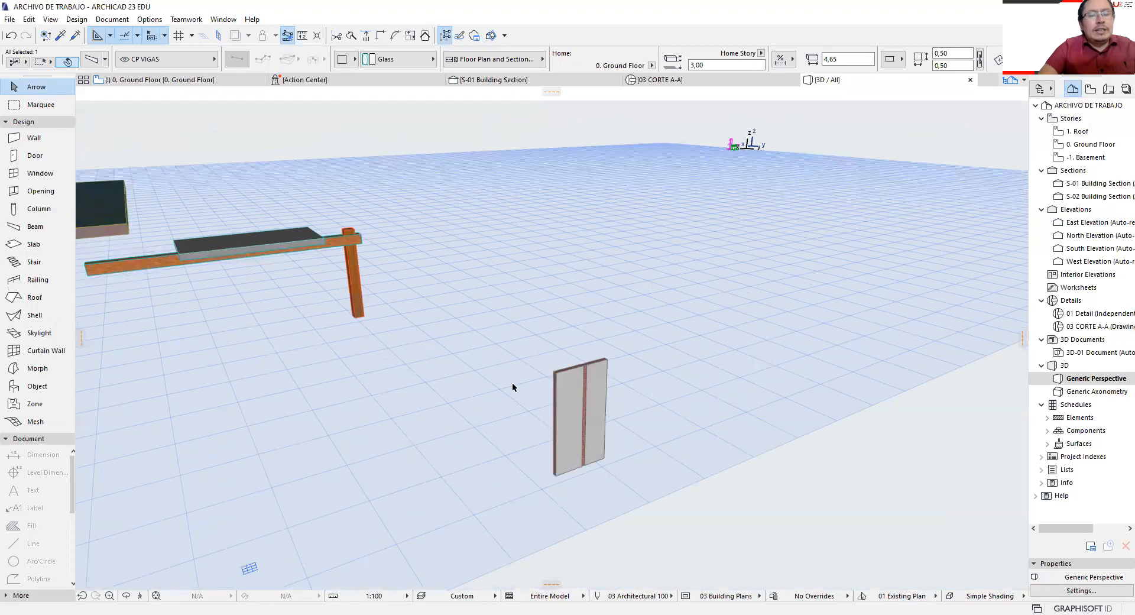
# Make layer CP PAREDES 2 visible, including in the CP VER TODO and CP PROYECTO layer combinations, and apply the layer settings.
pyautogui.hotkey('ctrl', 'l')
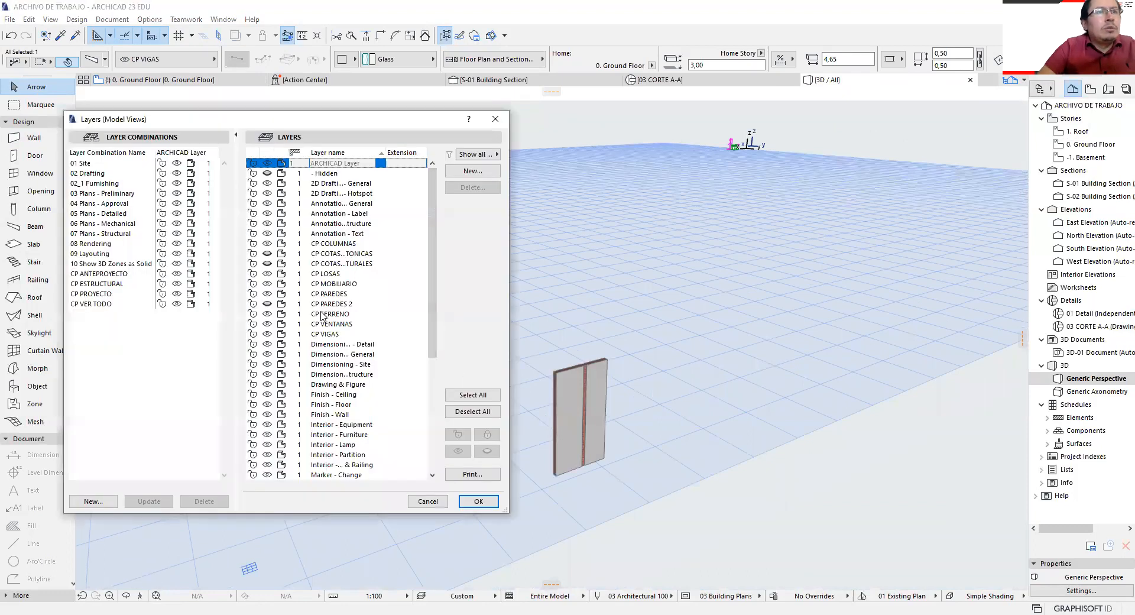
pyautogui.click(326, 304)
pyautogui.click(267, 304)
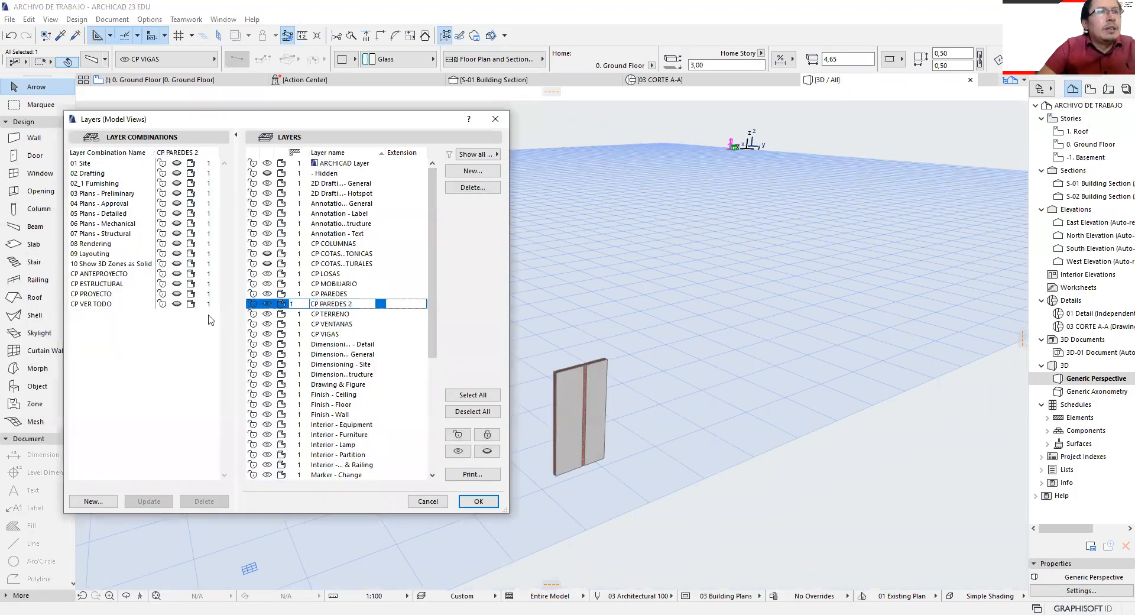
pyautogui.click(177, 304)
pyautogui.click(178, 294)
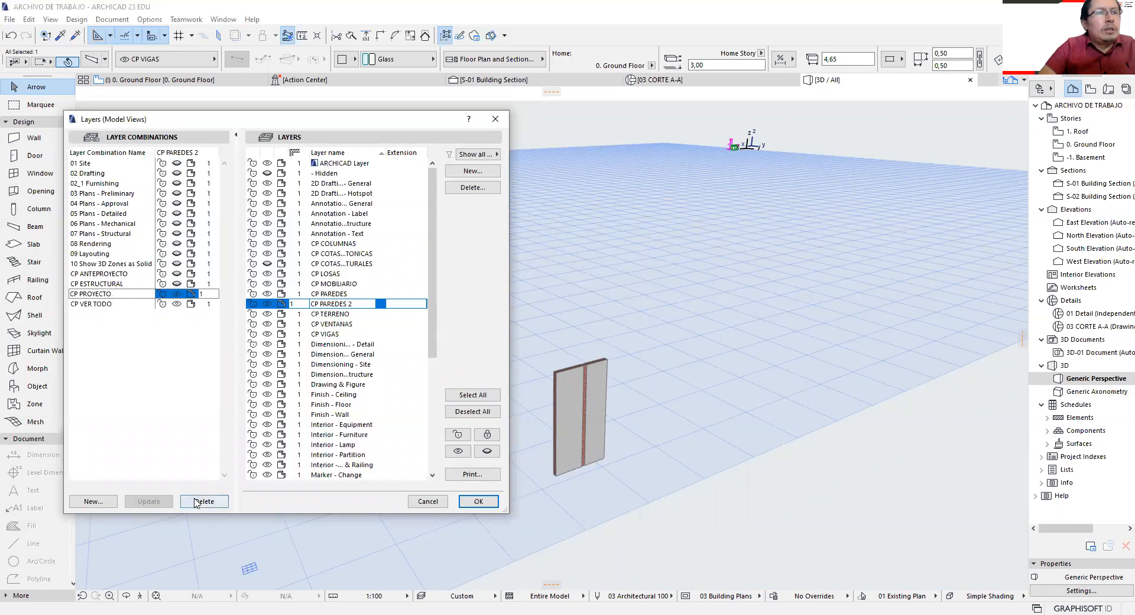
pyautogui.click(478, 501)
# Examine the two crossing walls in 3D, selecting the CP PAREDES wall, and compare them with the other models.
pyautogui.scroll(6, 612, 396)
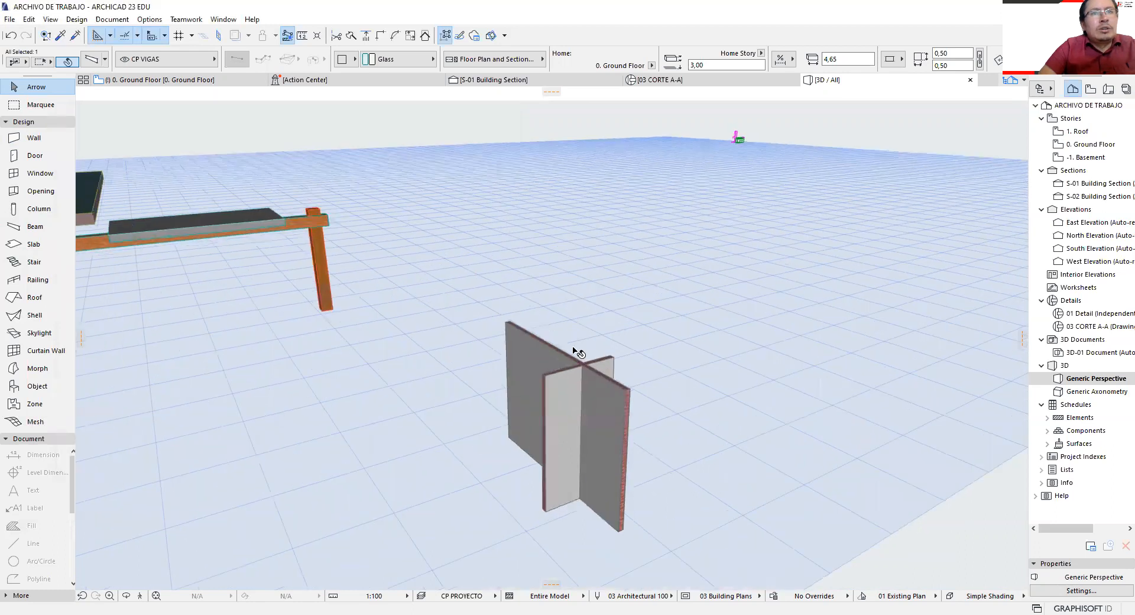
pyautogui.click(541, 451)
pyautogui.scroll(-1, 628, 401)
pyautogui.scroll(-6, 630, 402)
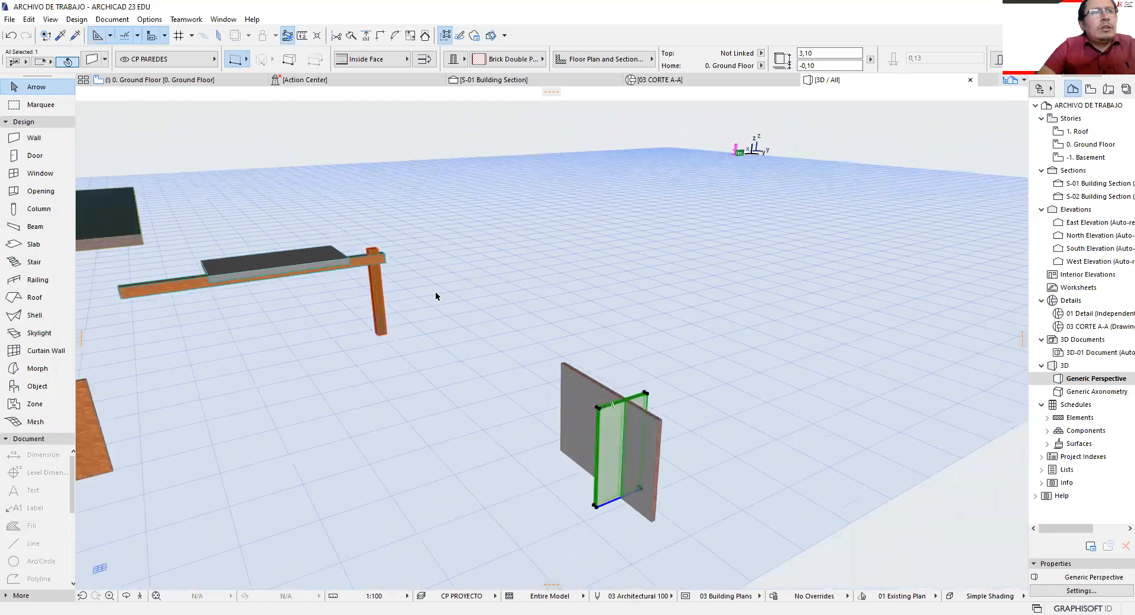
pyautogui.scroll(-5, 590, 344)
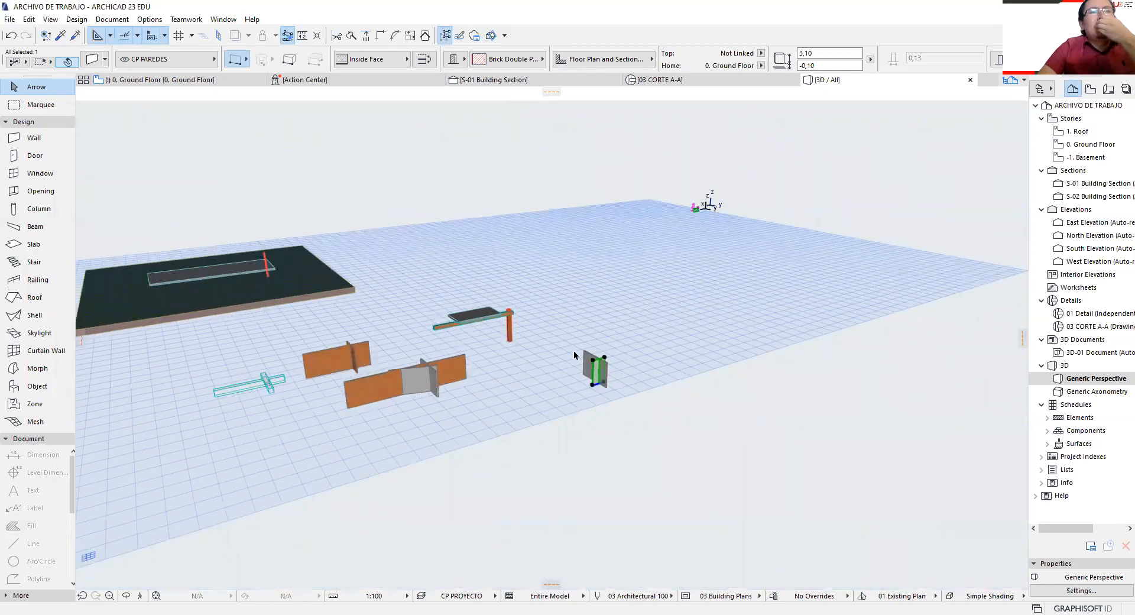
# Return to the Ground Floor plan, select the vertical CP PAREDES 2 wall and review it among the other intersection examples.
pyautogui.click(177, 80)
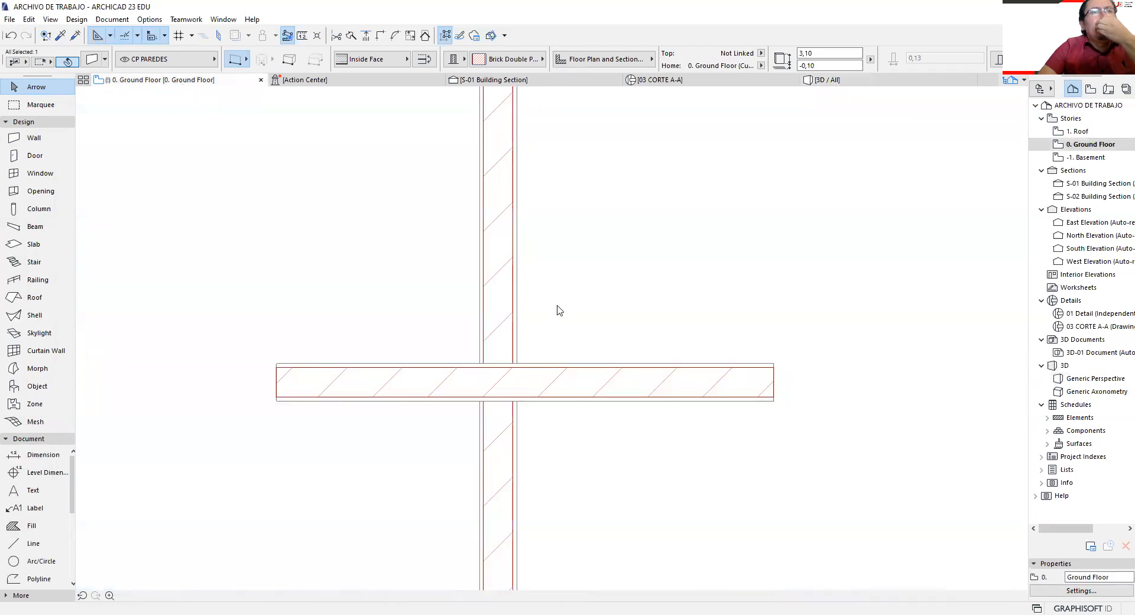
pyautogui.click(520, 326)
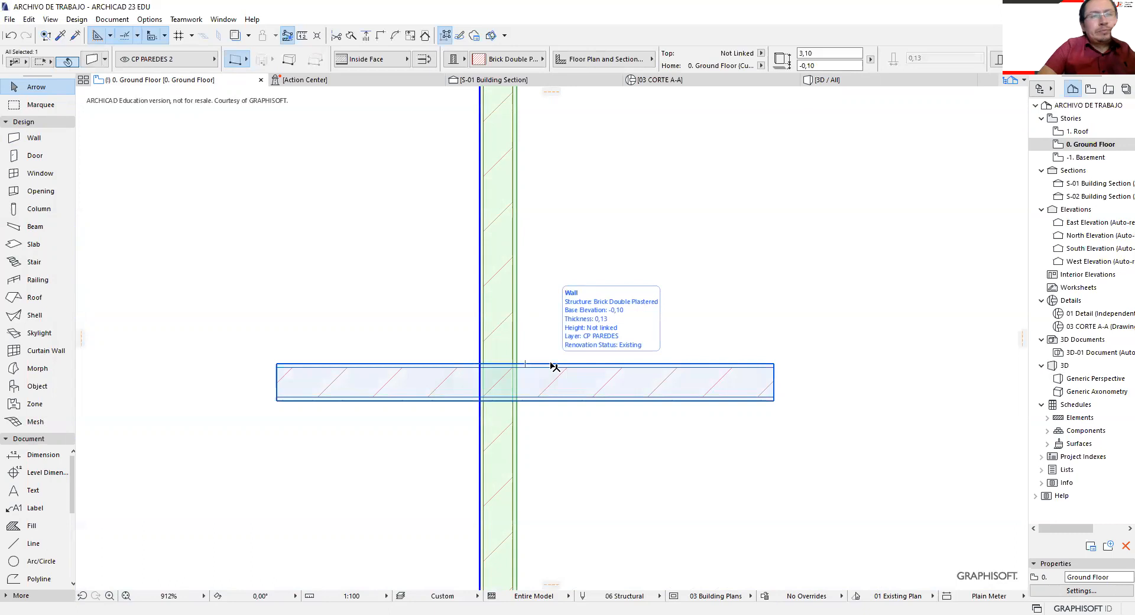
pyautogui.scroll(-15, 531, 354)
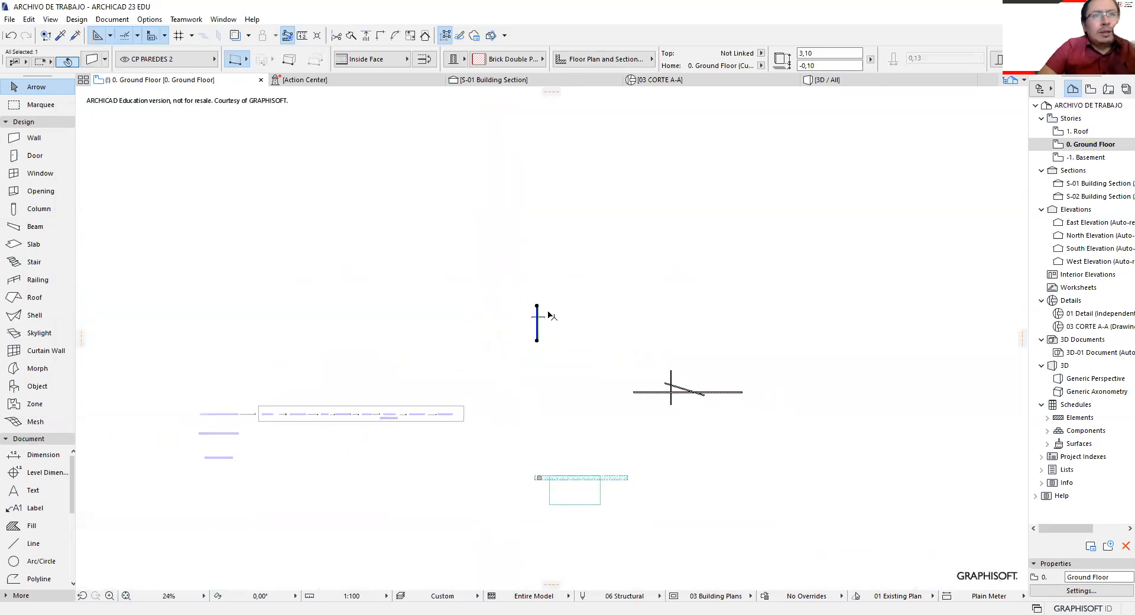
pyautogui.scroll(3, 550, 375)
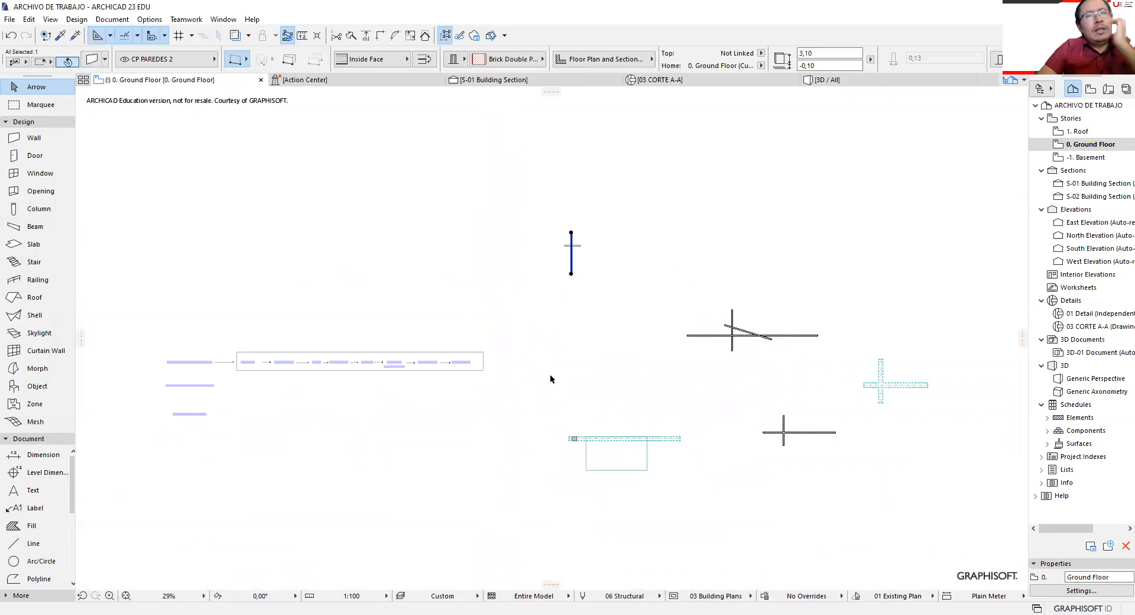